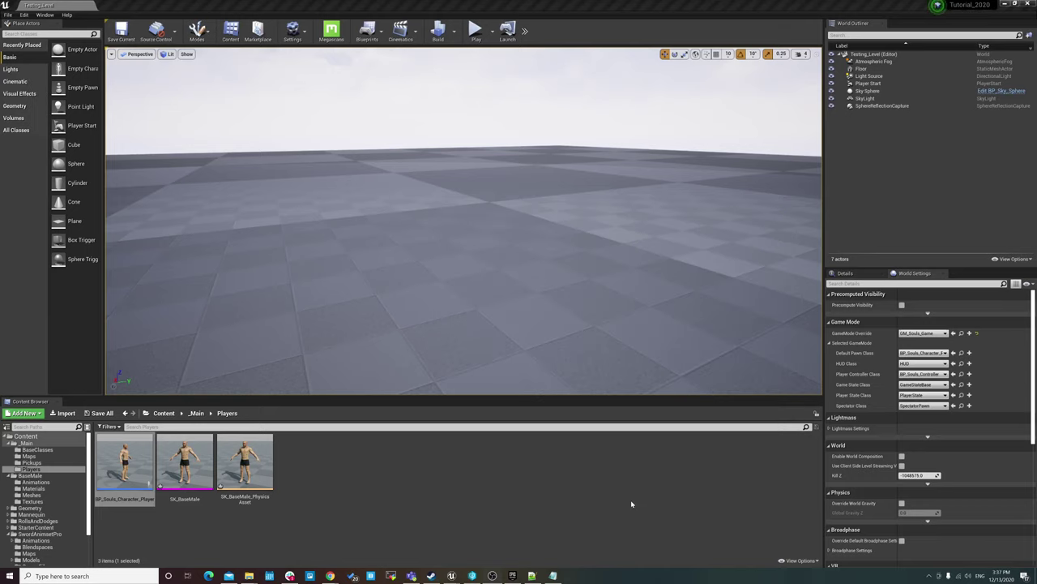
- After a test play, create an animation blueprint from SK_BaseMale named AnimBP_Soul_Player
click(476, 31)
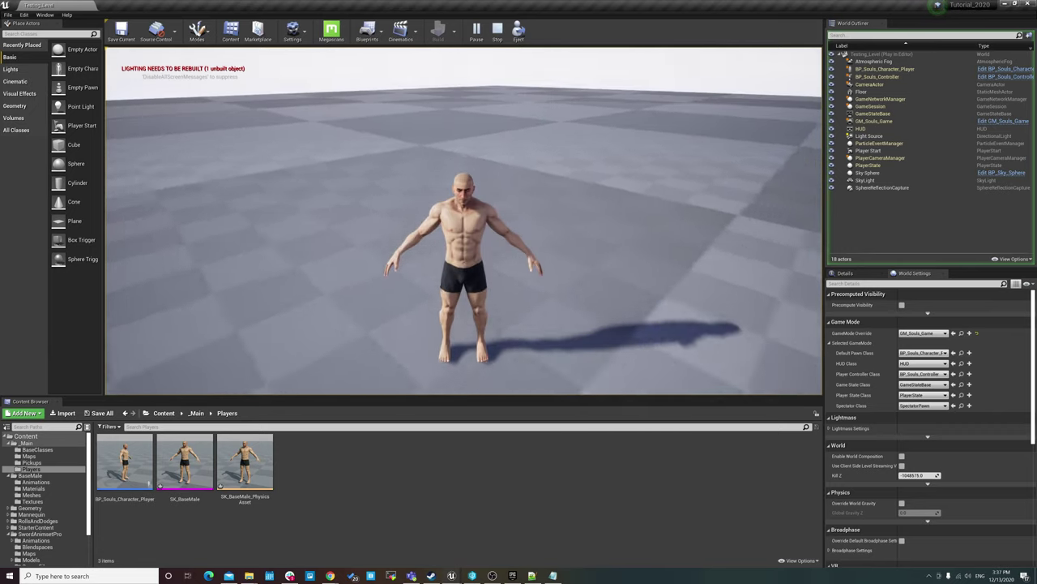
key(Escape)
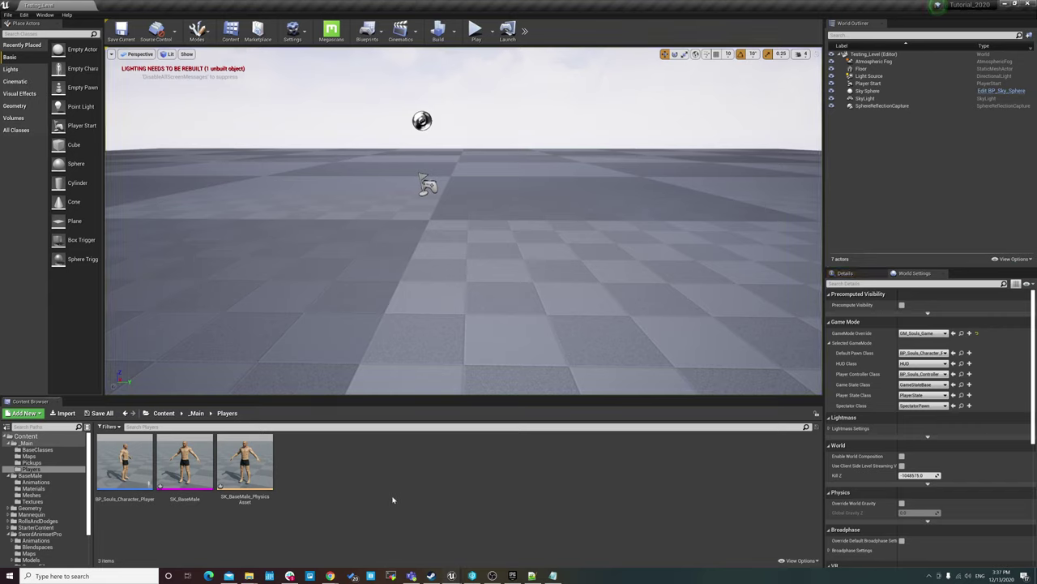
right_click(200, 466)
click(198, 454)
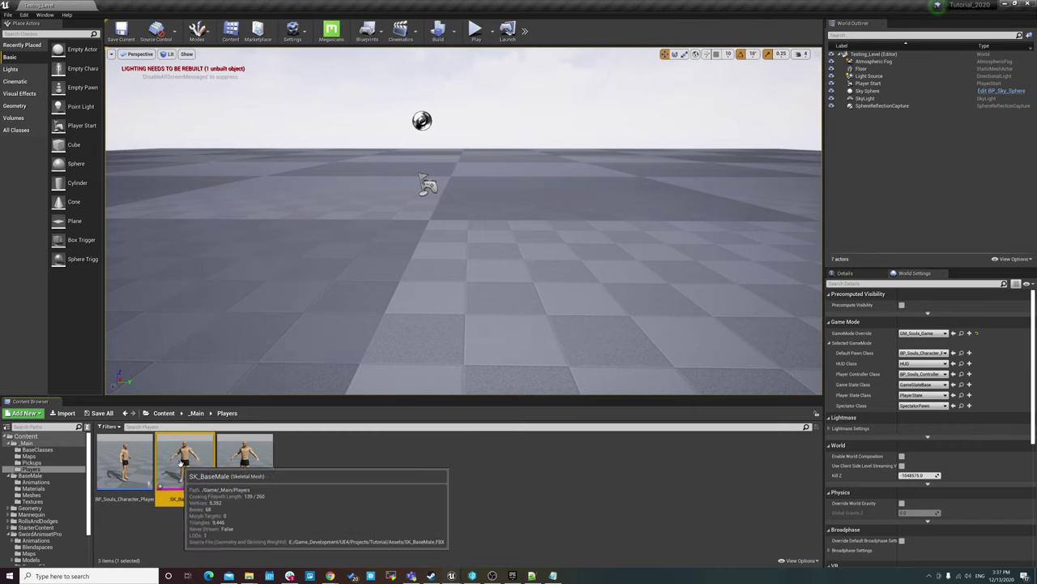
right_click(188, 456)
mouse_move(241, 190)
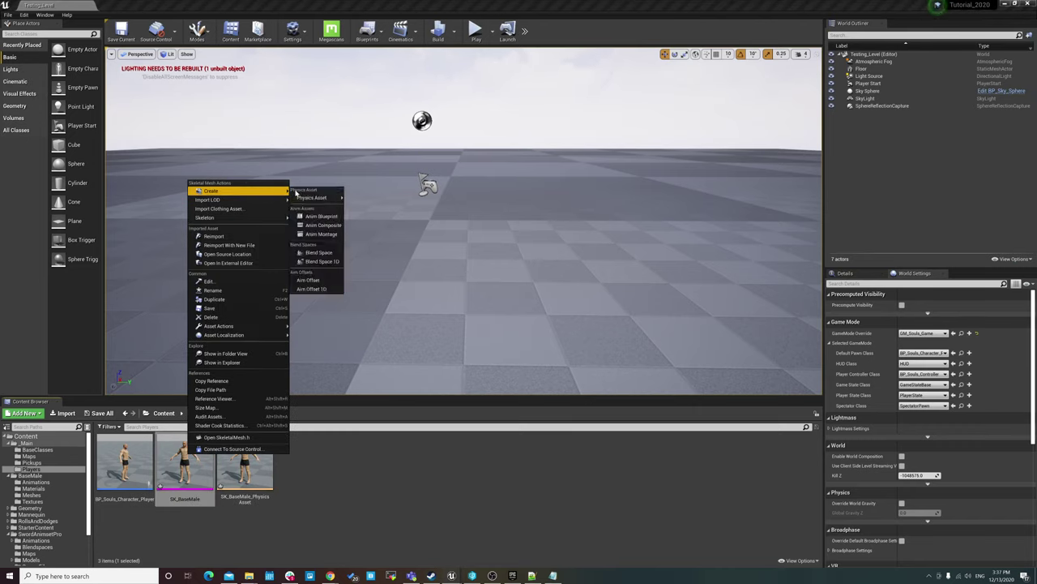
click(308, 213)
text(AnimBP_Soul_Player)
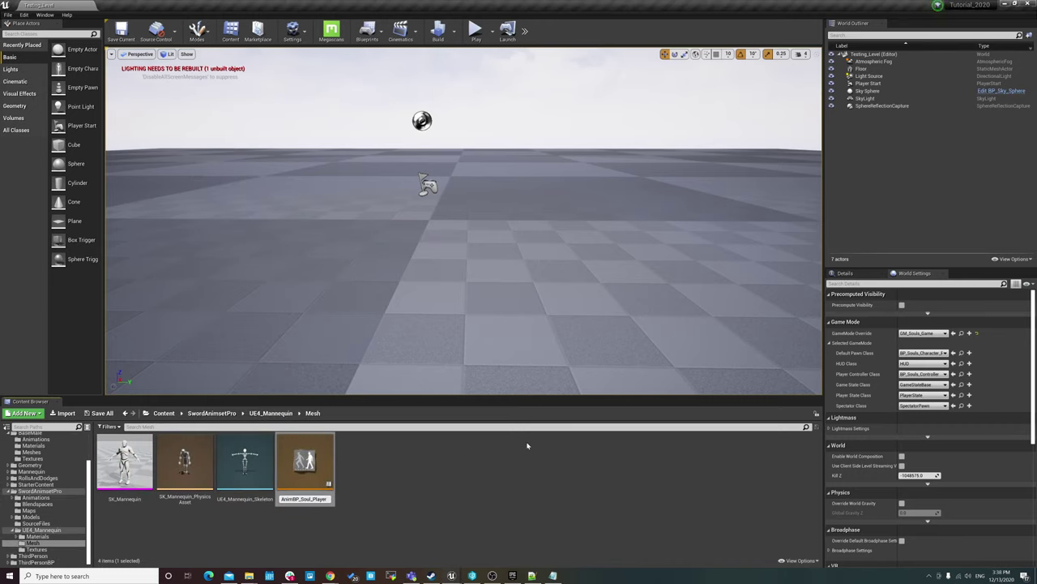
key(Return)
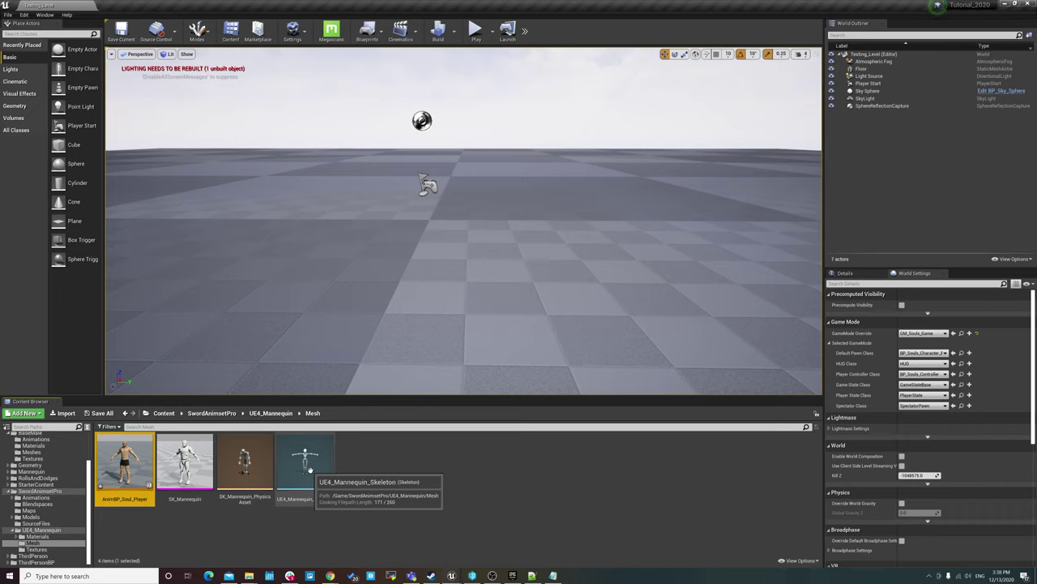
- Move AnimBP_Soul_Player into the Players folder and review the folder's four assets
scroll(53, 479, up, 2)
scroll(63, 476, up, 2)
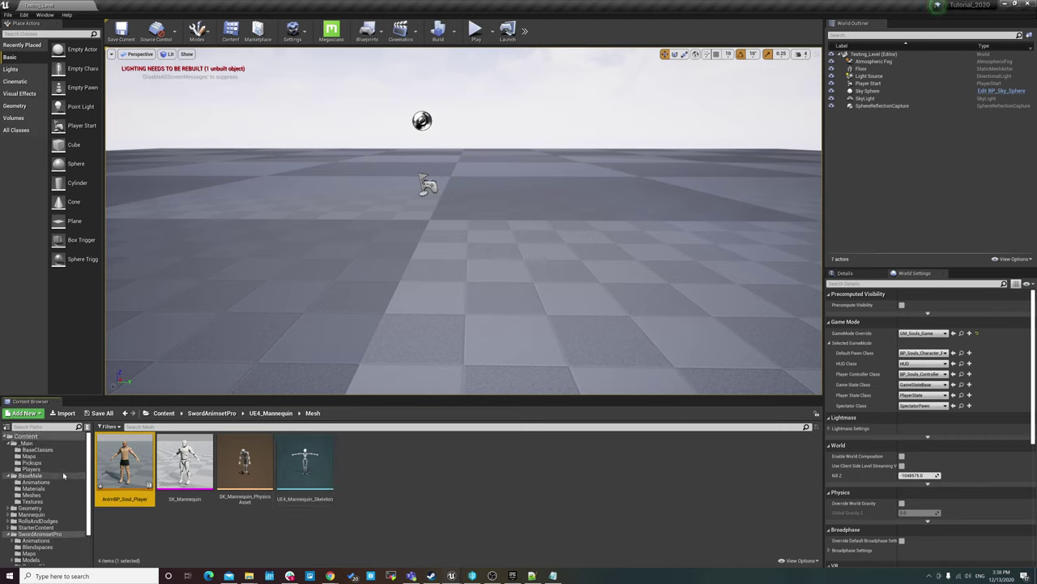
drag(123, 463, 44, 470)
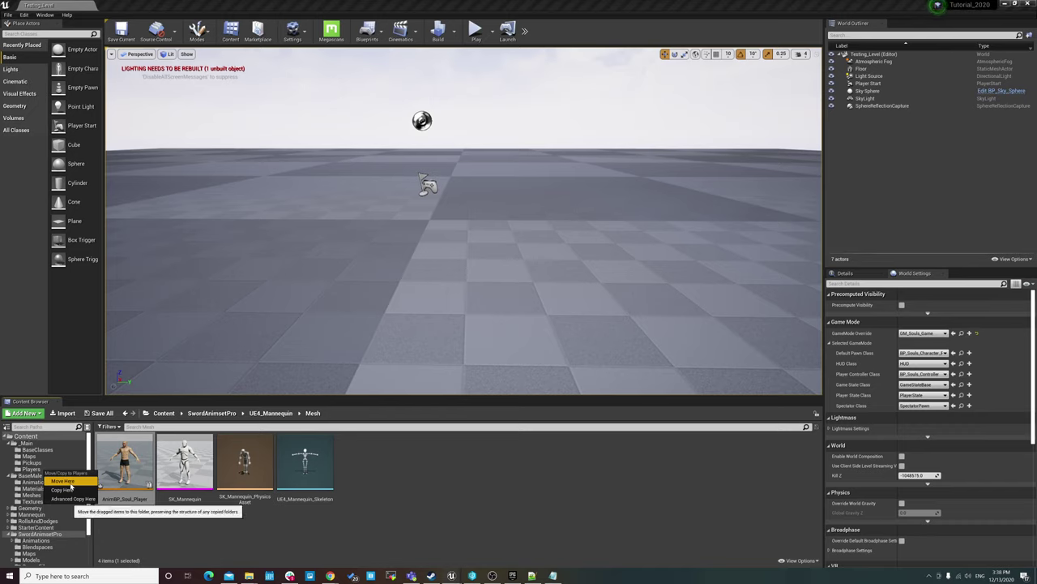
click(64, 481)
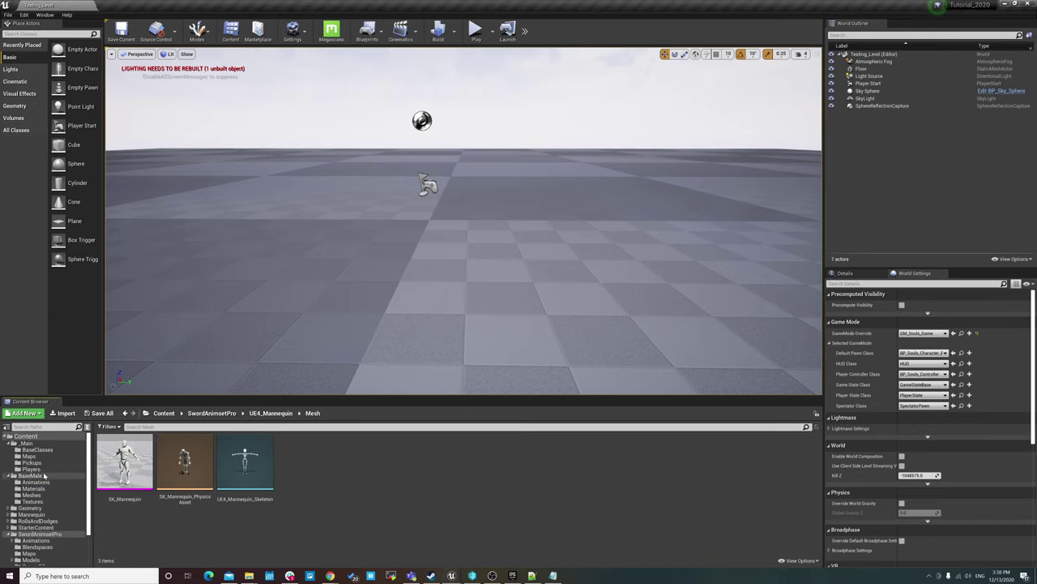
click(31, 469)
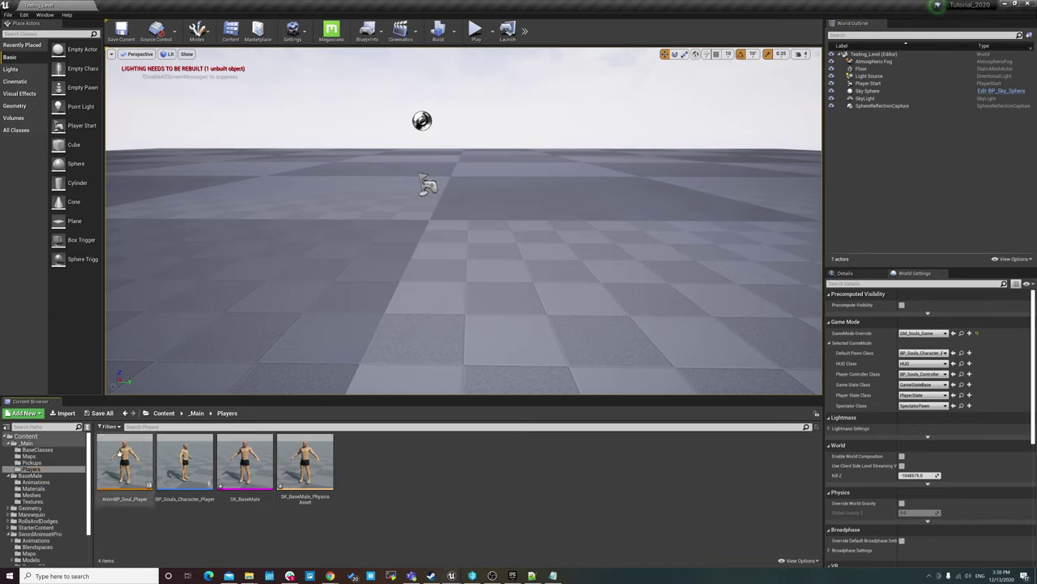
click(126, 462)
click(185, 462)
click(261, 464)
click(304, 462)
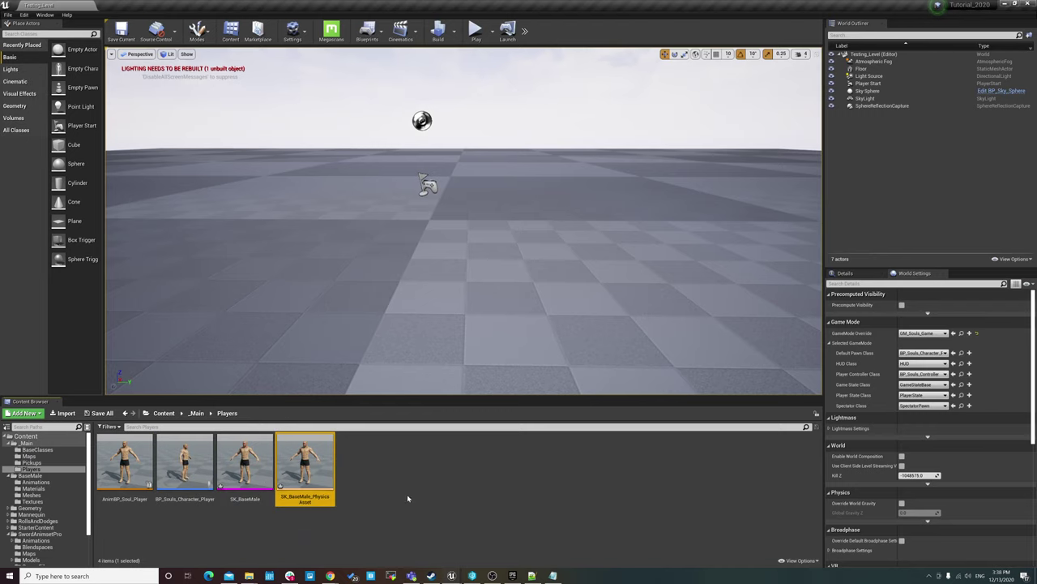
click(408, 495)
mouse_move(227, 257)
right_down()
mouse_move(243, 308)
mouse_move(259, 320)
right_up()
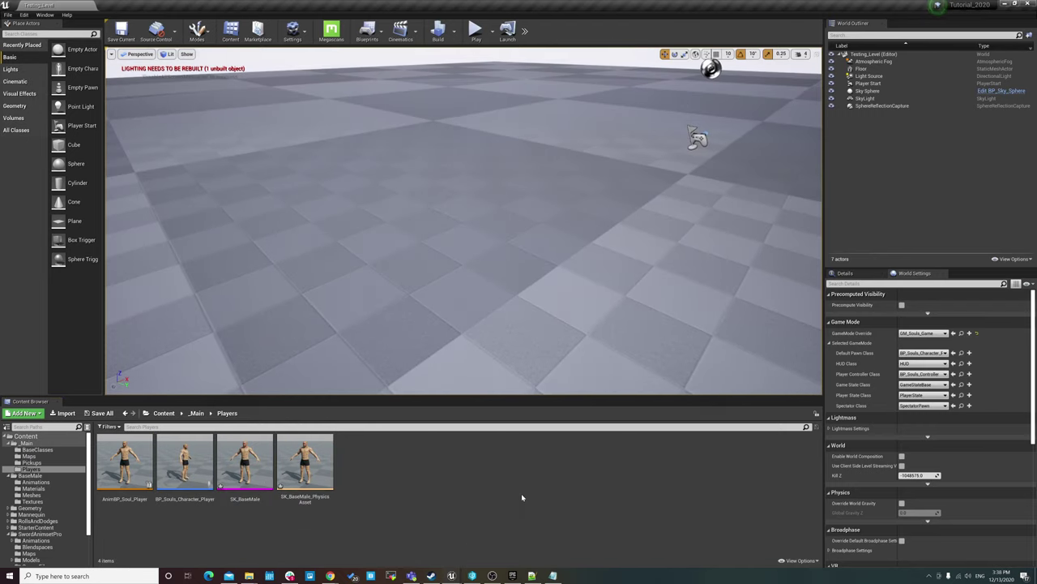
- In BP_Souls_Character_Player, keep the Mesh component on Use Animation Blueprint mode
click(198, 460)
double_click(203, 461)
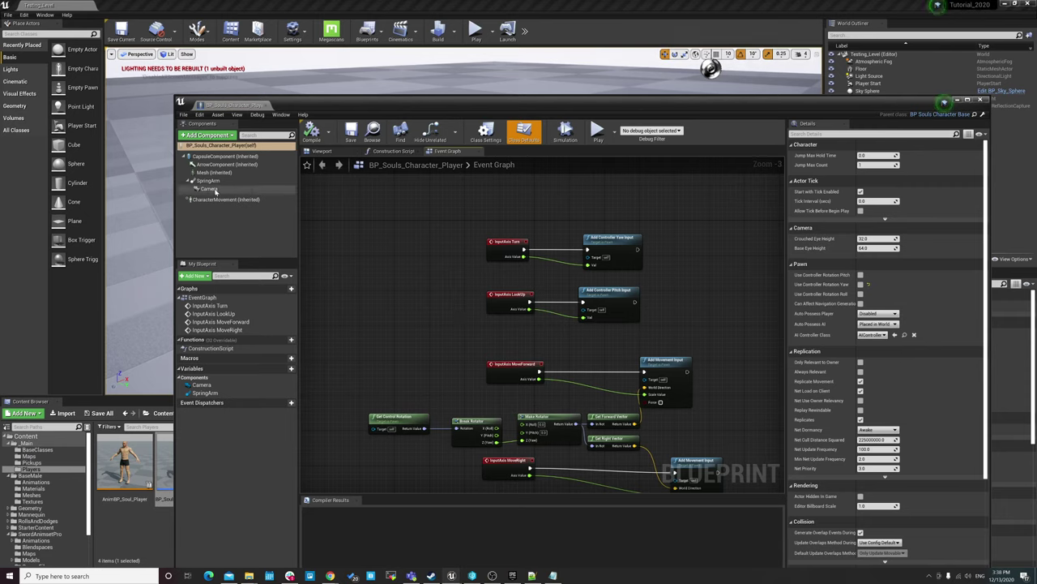
click(217, 172)
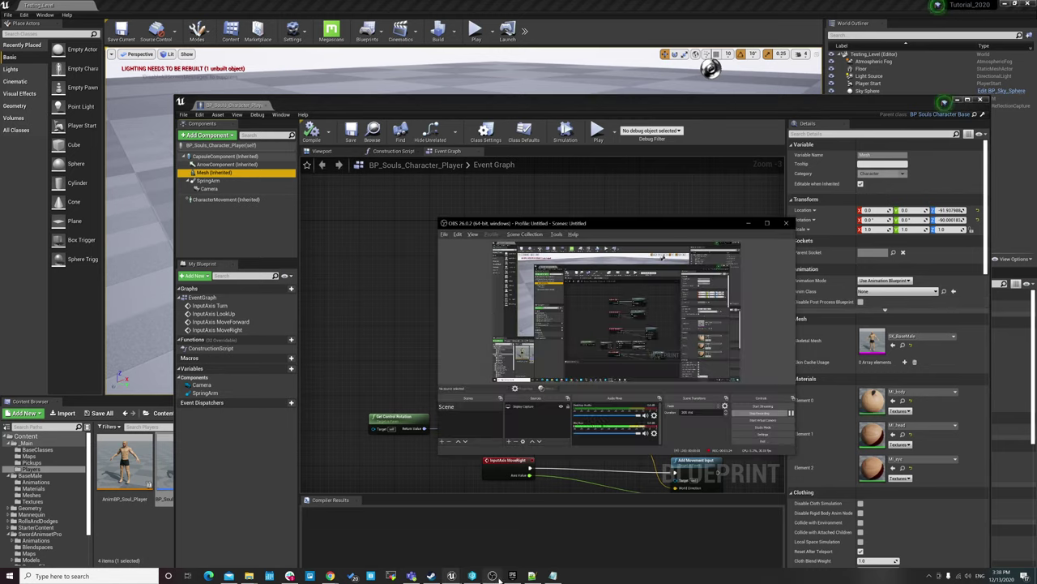
click(874, 282)
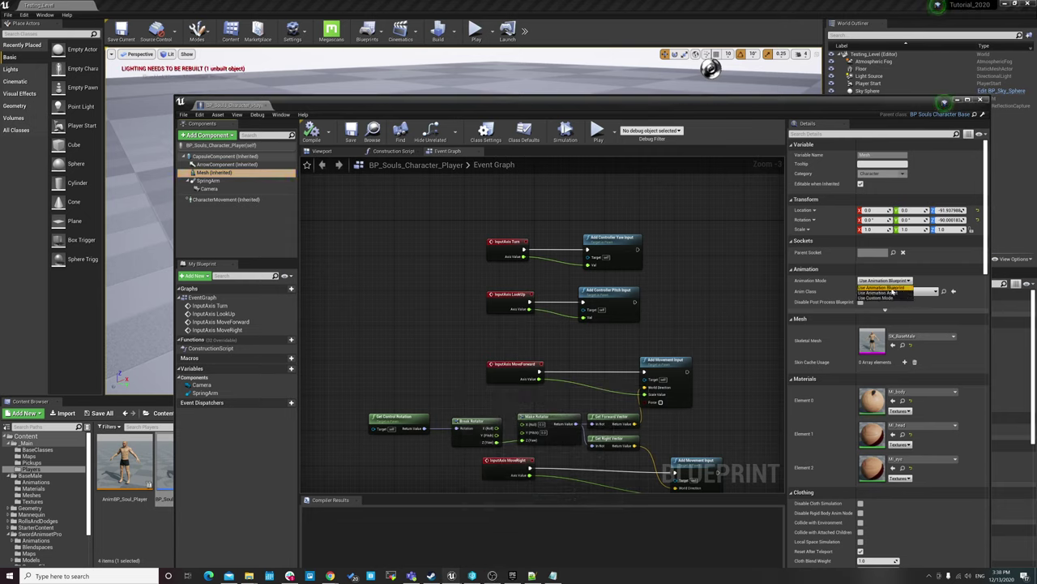
click(892, 288)
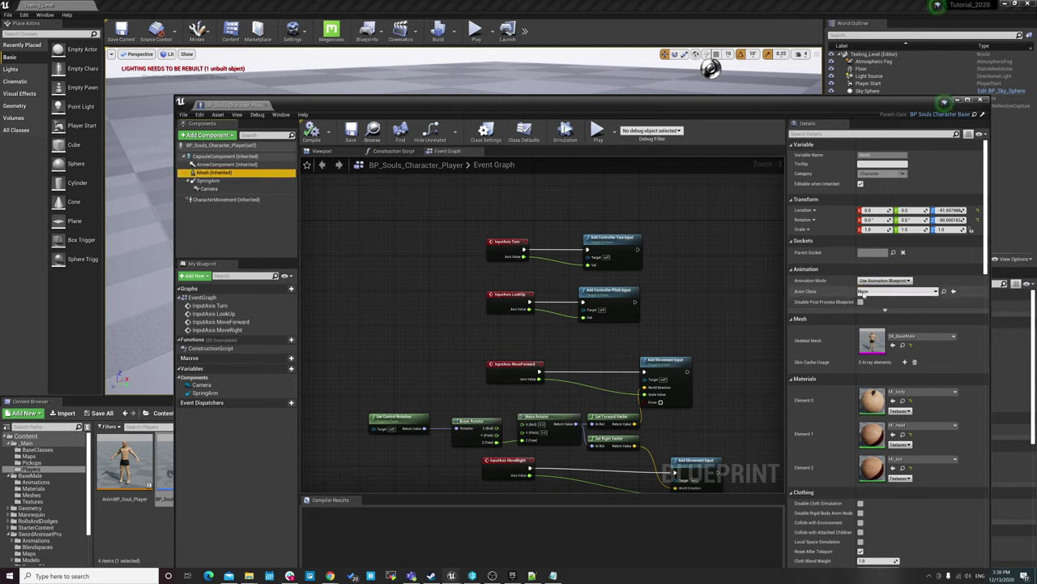
- Set the Mesh's Anim Class to AnimBP_Soul_Player, then compile and close the blueprint
click(114, 458)
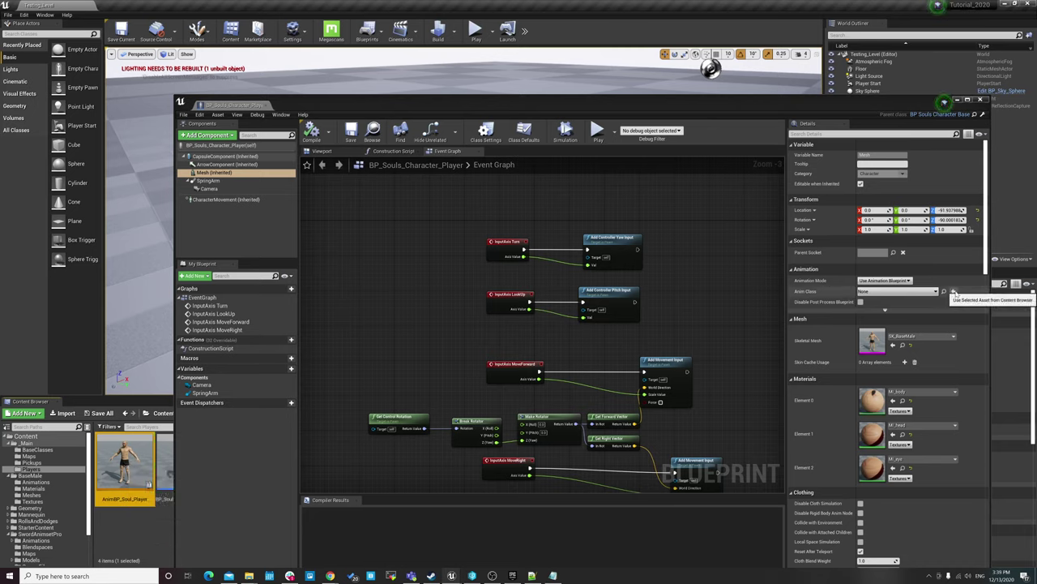
click(953, 291)
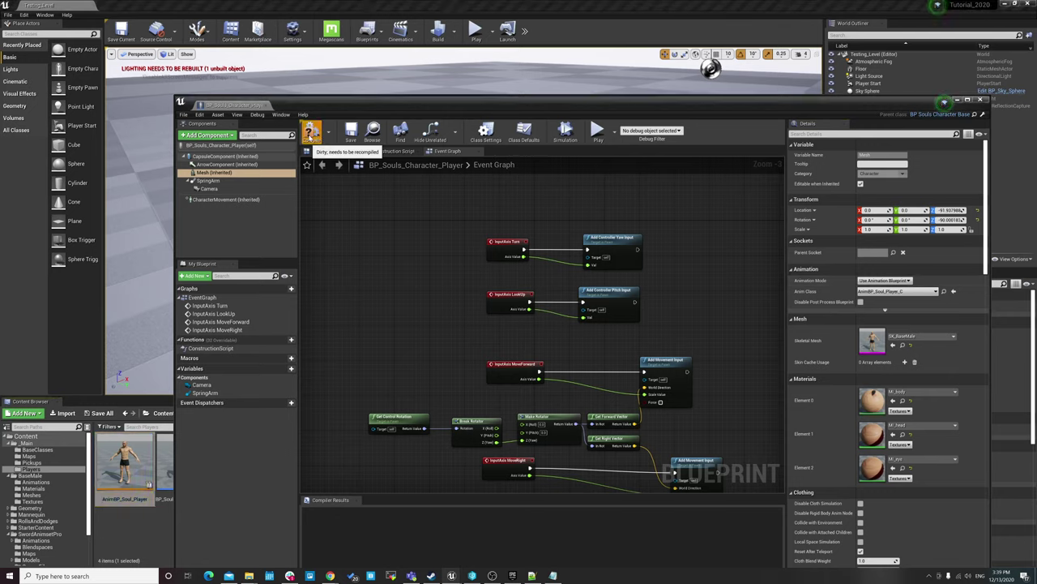
click(311, 133)
click(979, 104)
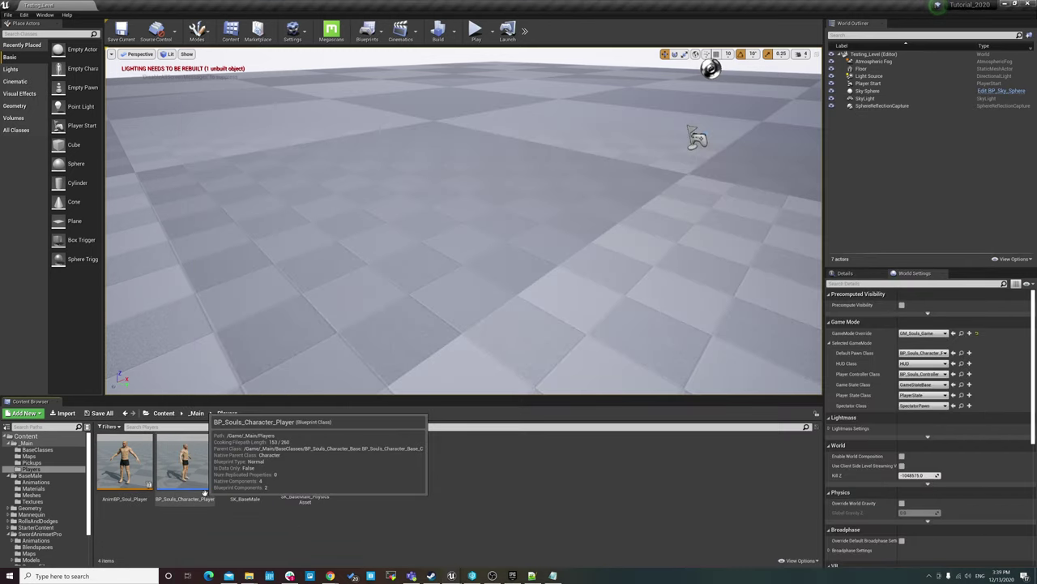
- Open AnimBP_Soul_Player's EventGraph and lower the Try Get Pawn Owner node beneath Update Animation
click(147, 470)
double_click(146, 470)
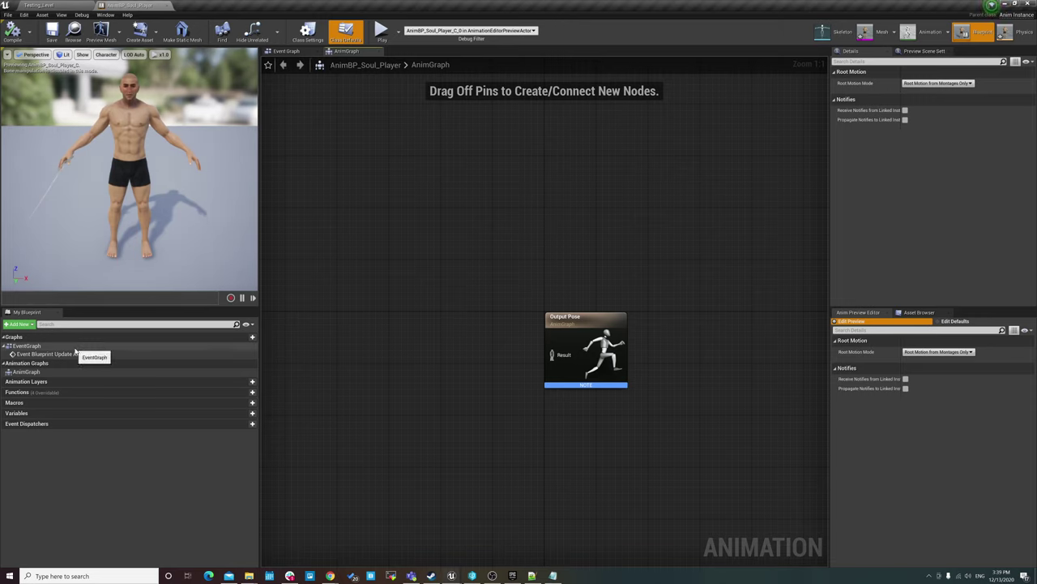
click(57, 373)
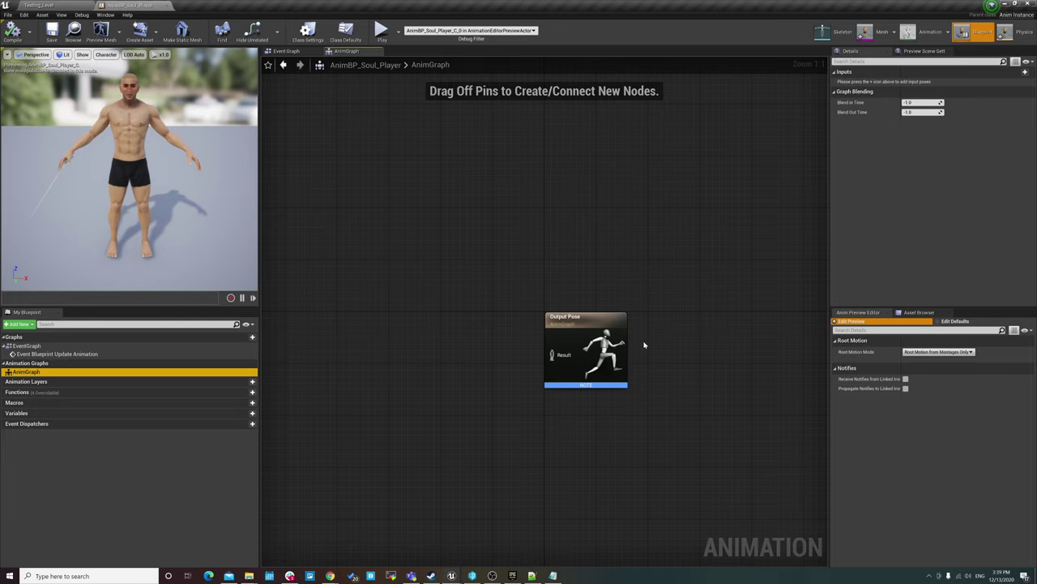
double_click(26, 346)
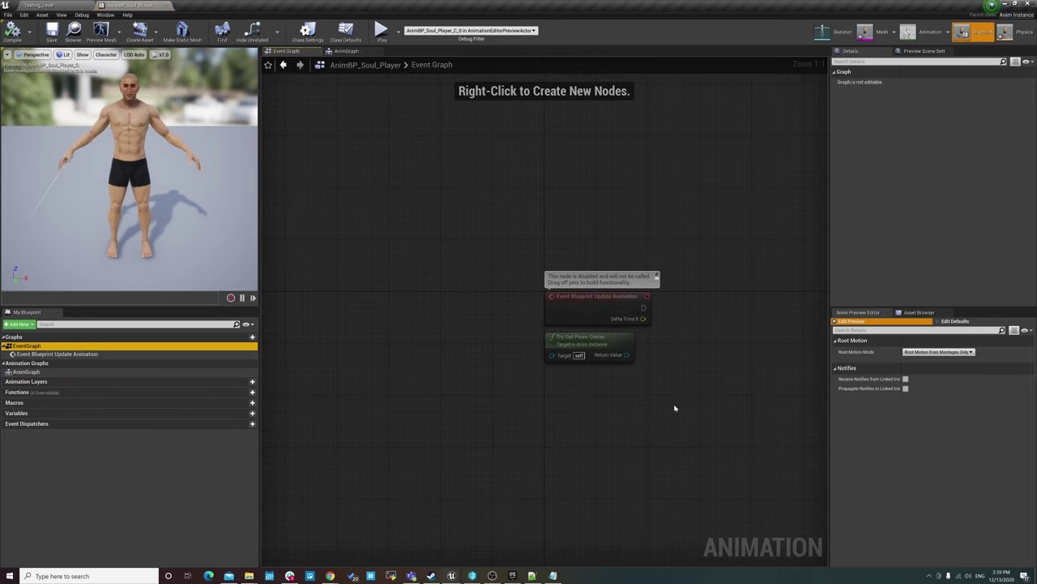
mouse_move(674, 408)
right_down()
mouse_move(533, 394)
mouse_move(472, 339)
right_up()
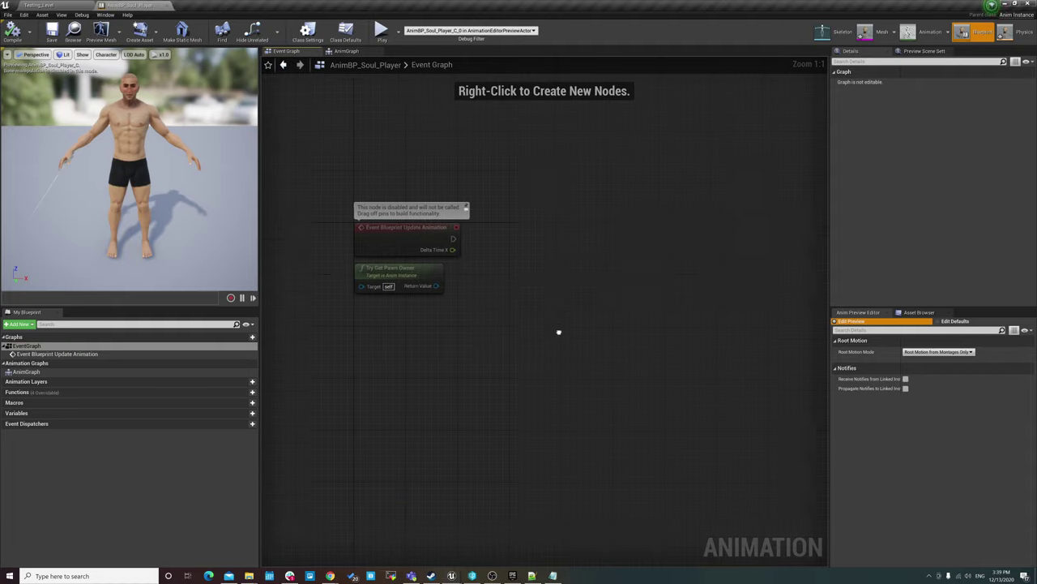
drag(395, 283, 395, 319)
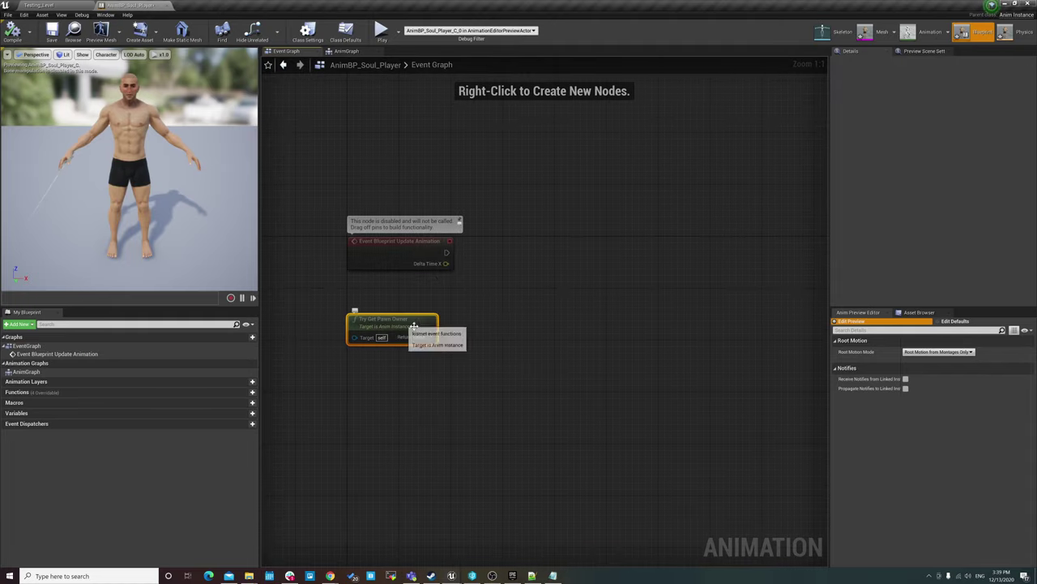
click(419, 244)
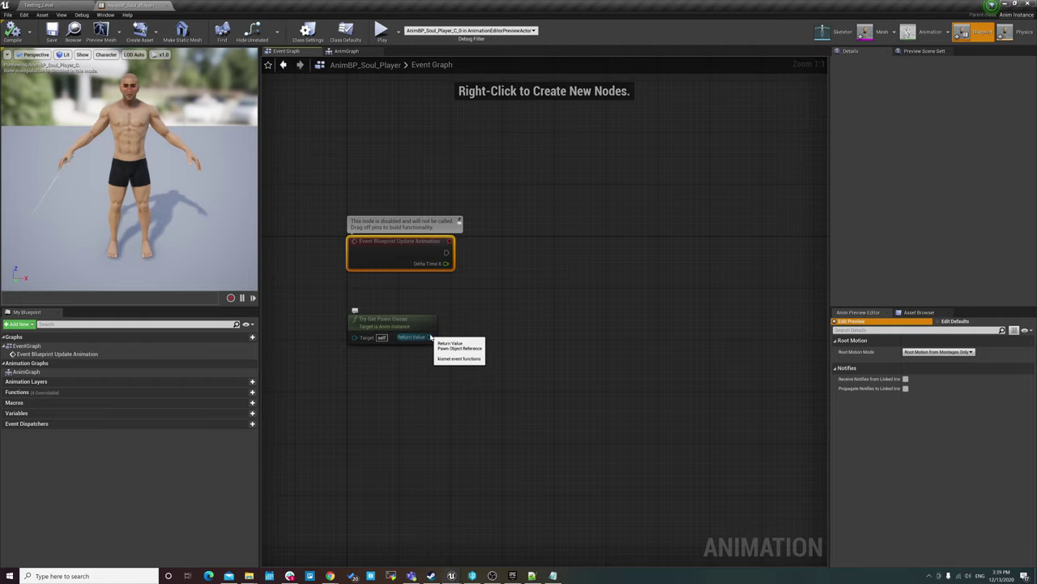
- Select BP_Souls_Character_Player in the level editor, then go back to the AnimBP Event Graph
click(36, 6)
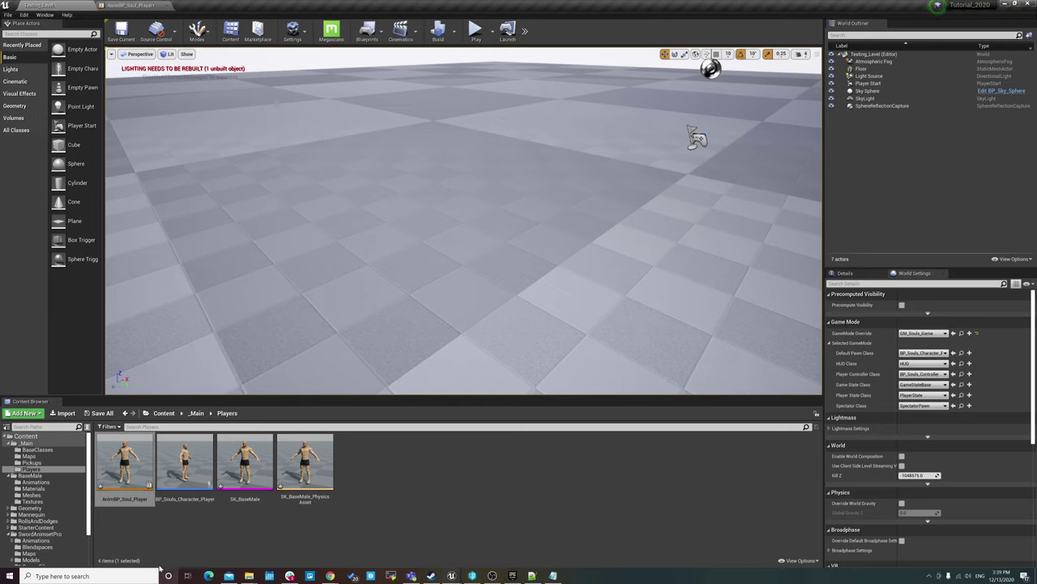
click(178, 477)
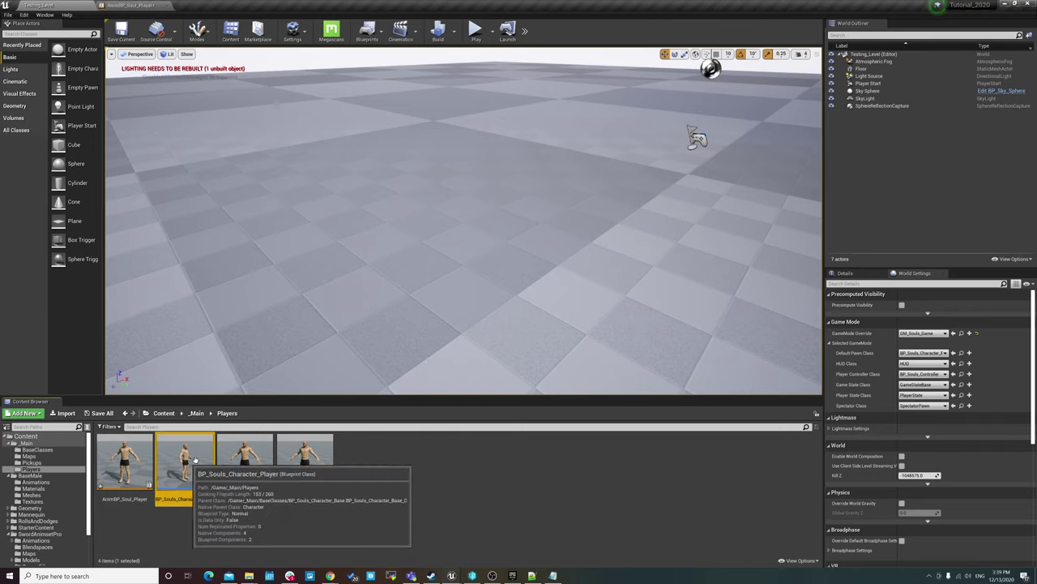
click(130, 4)
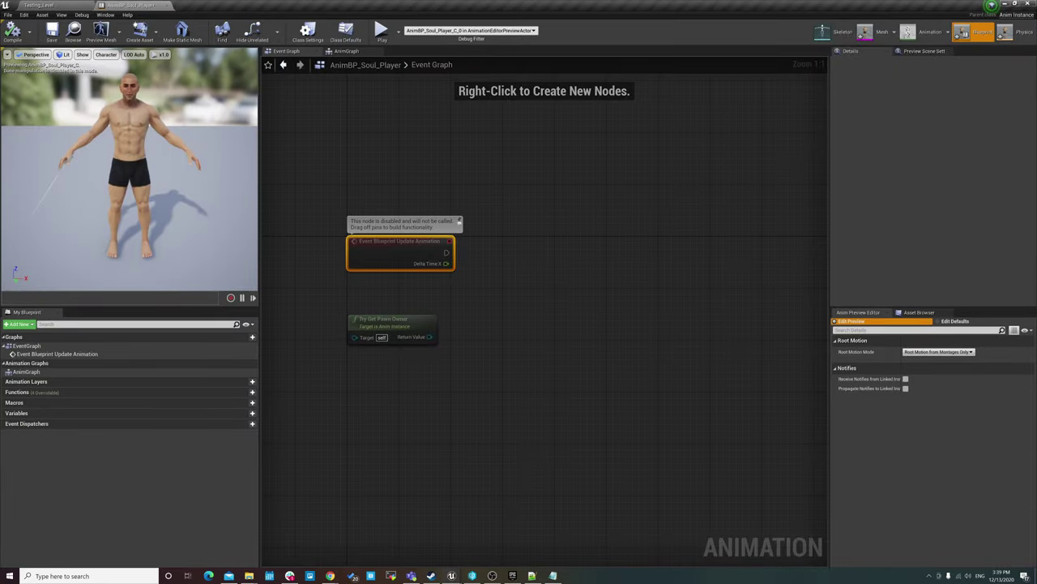
- Add an Is Valid node off the update event's execution pin, then delete it to retry
drag(374, 247, 374, 260)
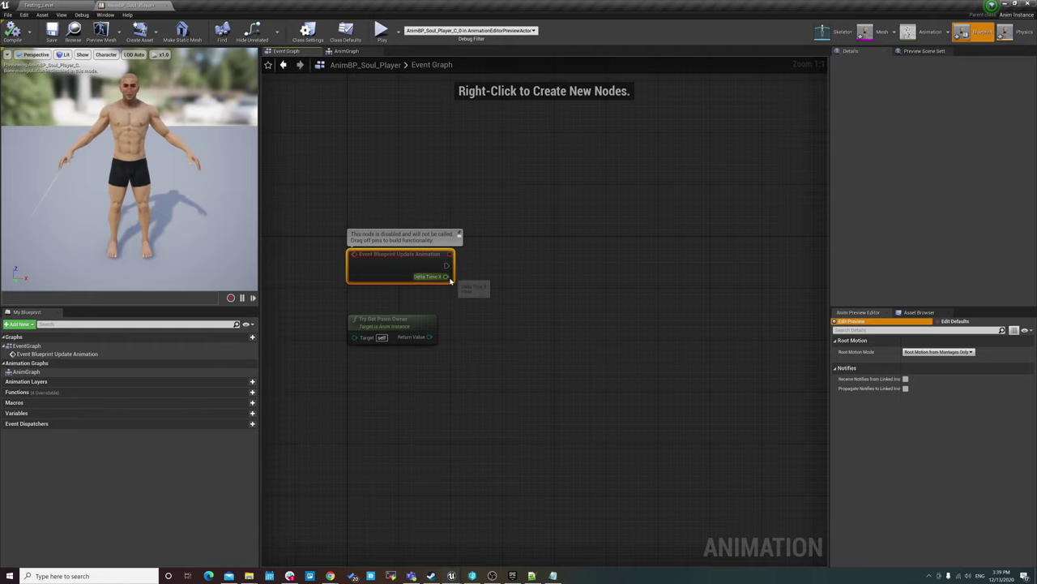
drag(447, 265, 498, 270)
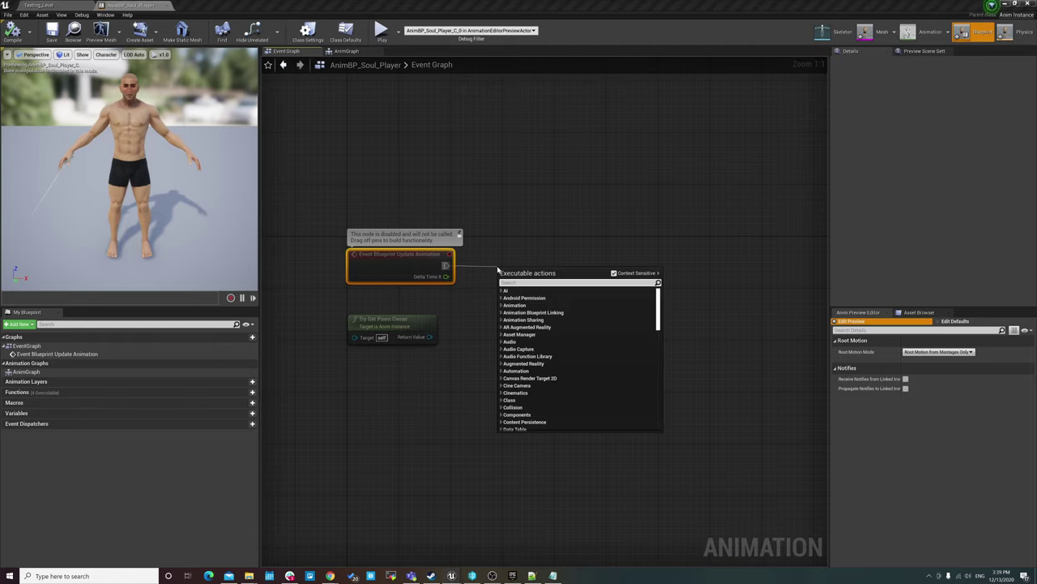
click(457, 294)
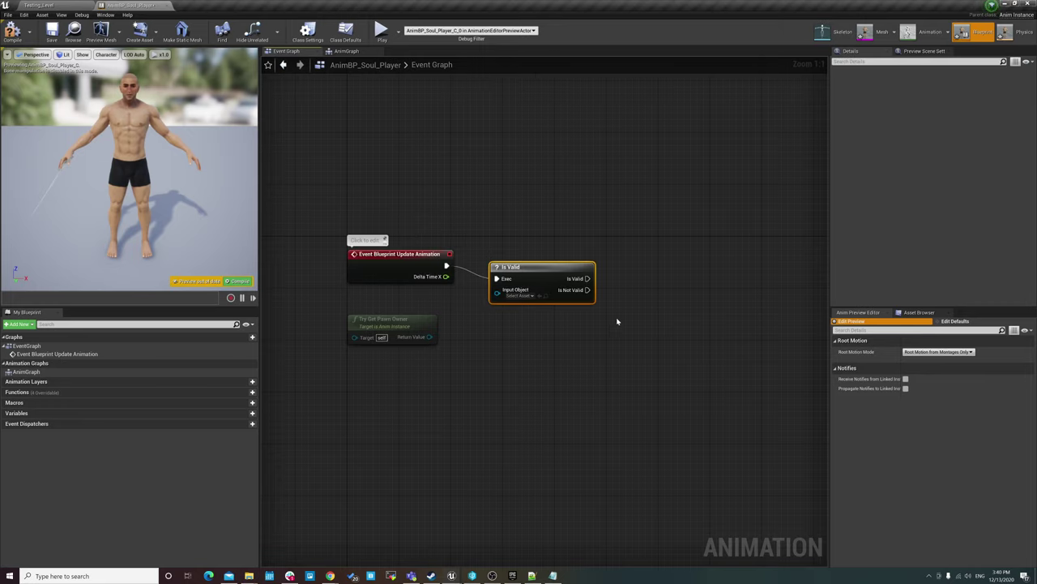
key(Delete)
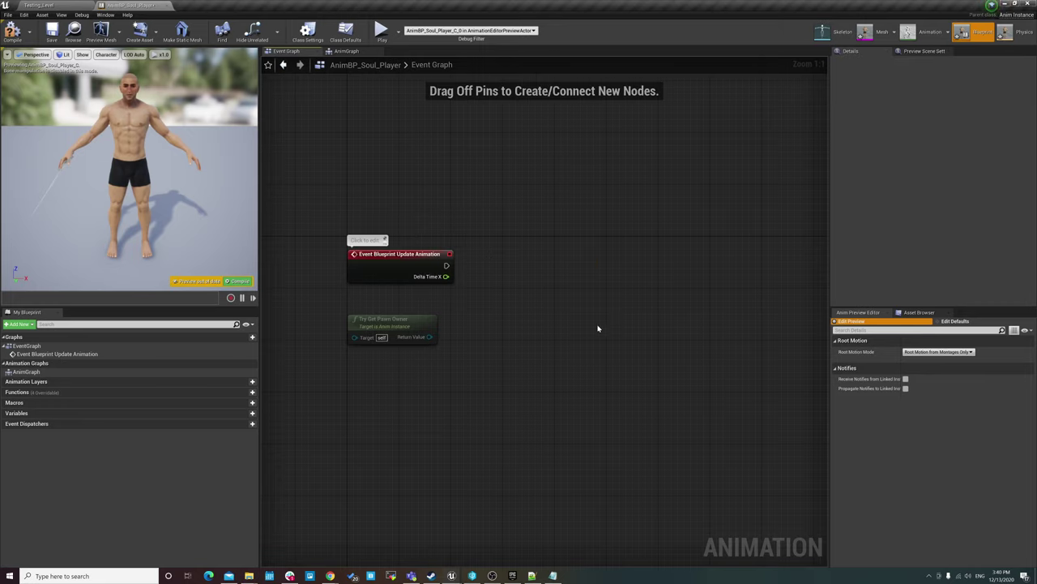
click(492, 575)
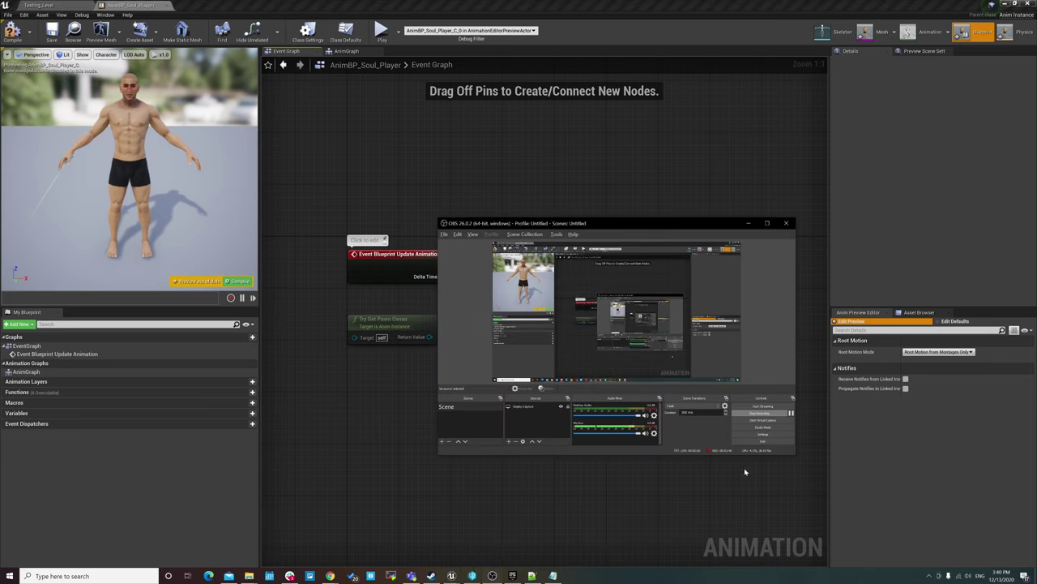
drag(695, 222, 333, 203)
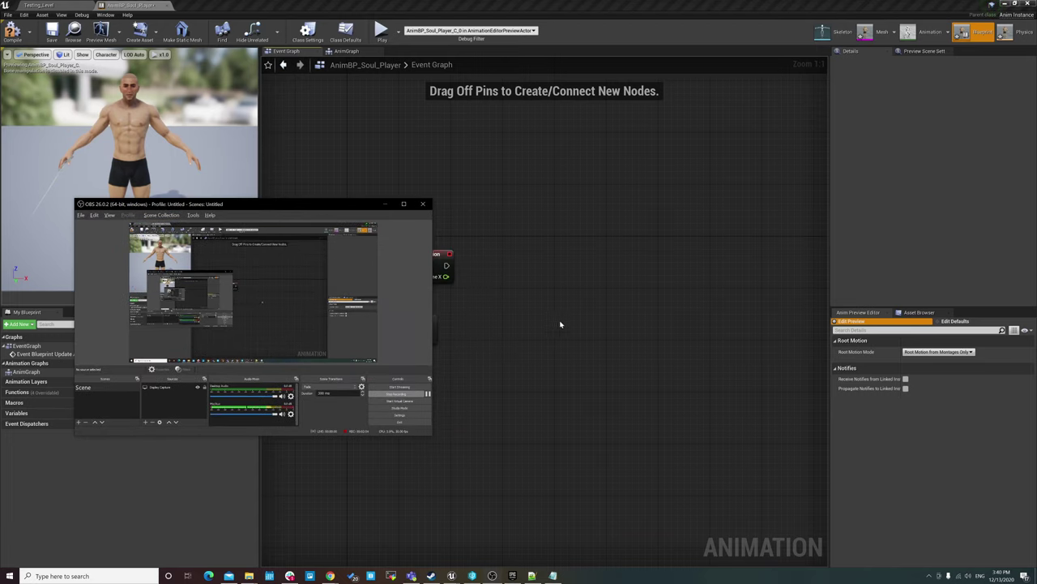
click(397, 260)
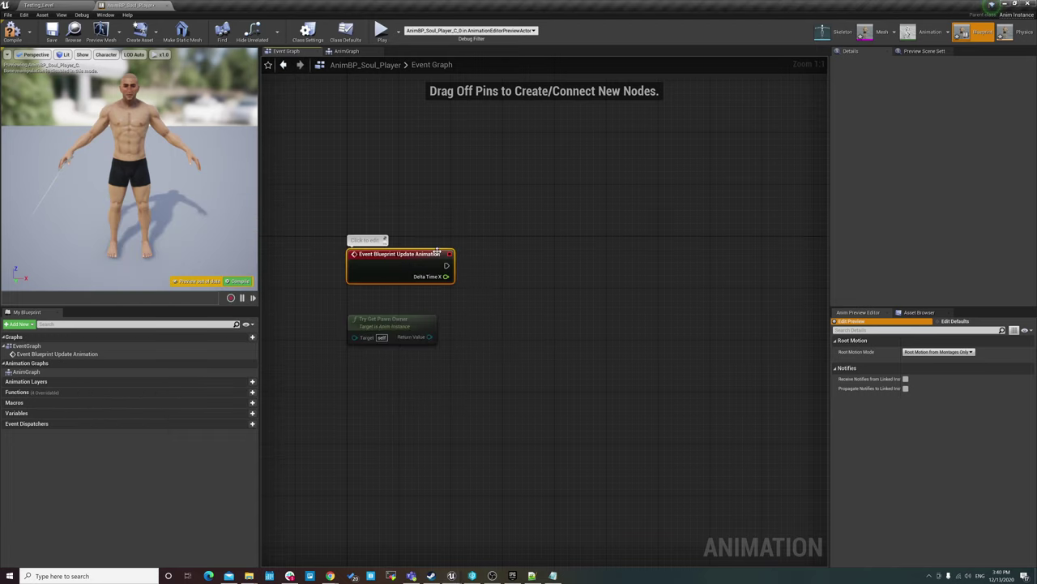
click(401, 328)
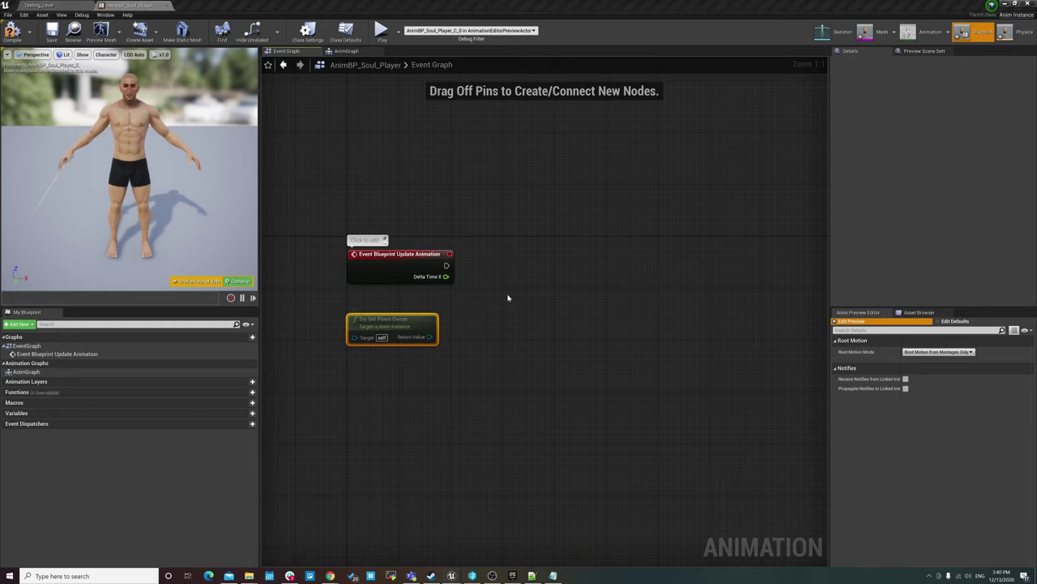
key(alt+Tab)
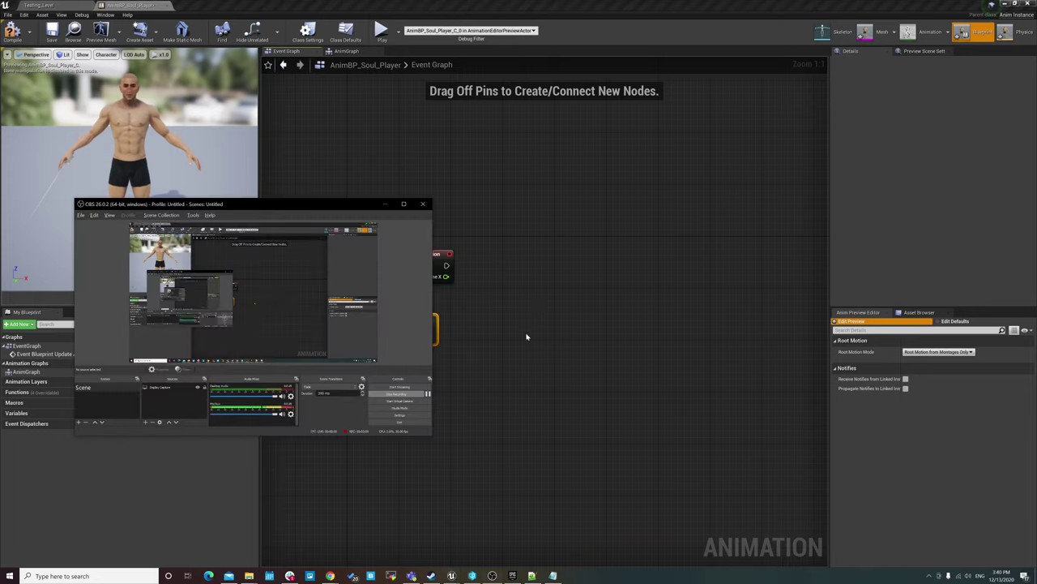
key(alt+Tab)
- Place Is Valid on the update event's execution wire, fed by Try Get Pawn Owner's Return Value
mouse_move(429, 337)
mouse_down()
mouse_move(491, 271)
mouse_move(478, 267)
mouse_up()
key(Escape)
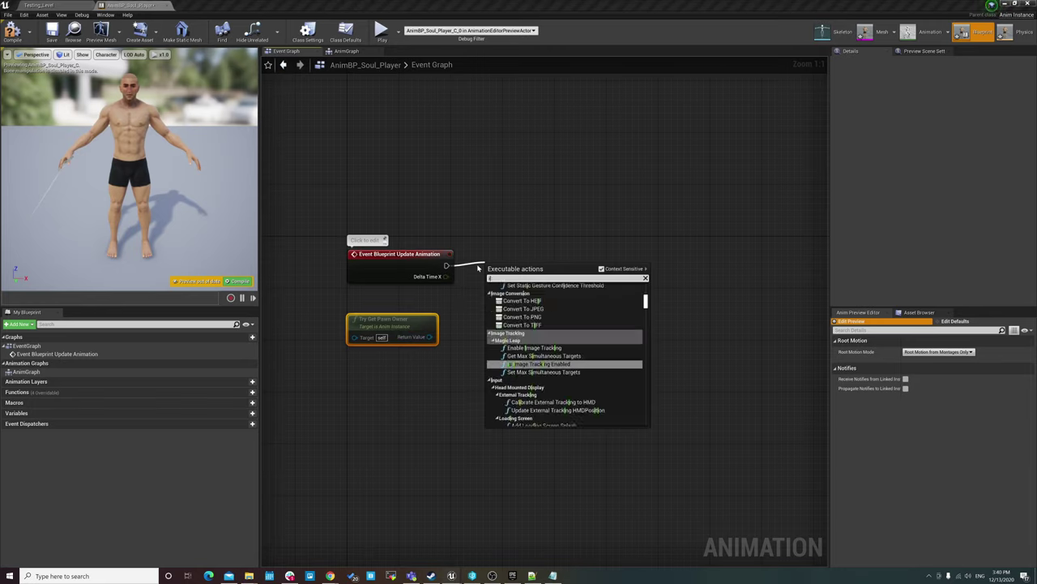
text(svalid)
key(Return)
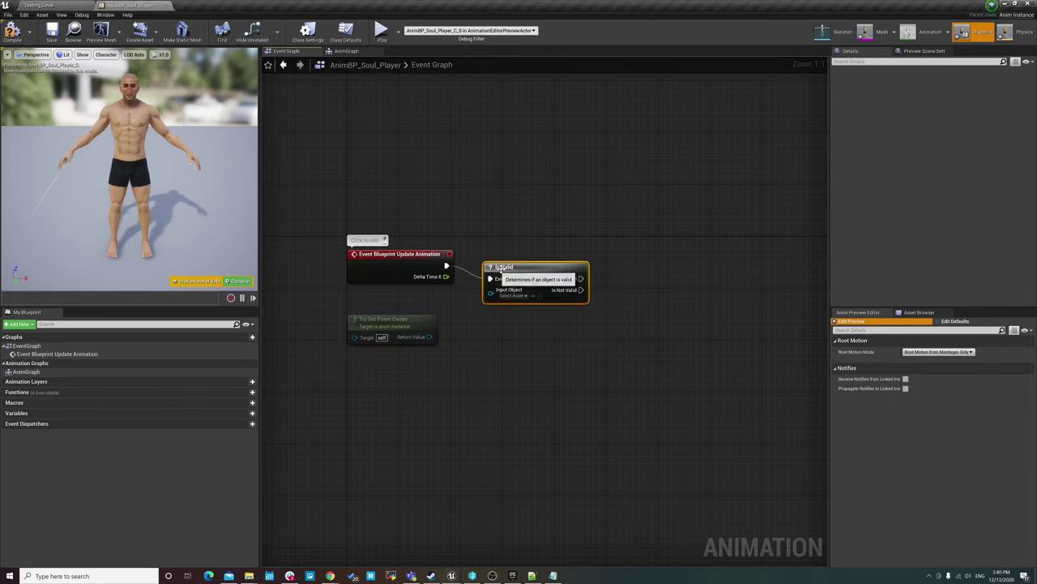
drag(429, 337, 498, 292)
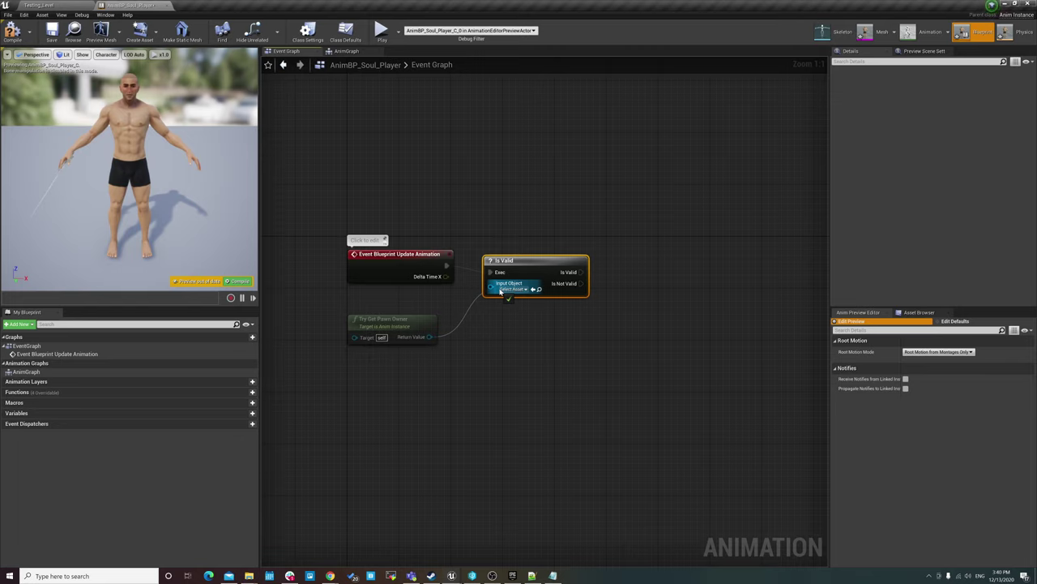
drag(381, 325, 381, 318)
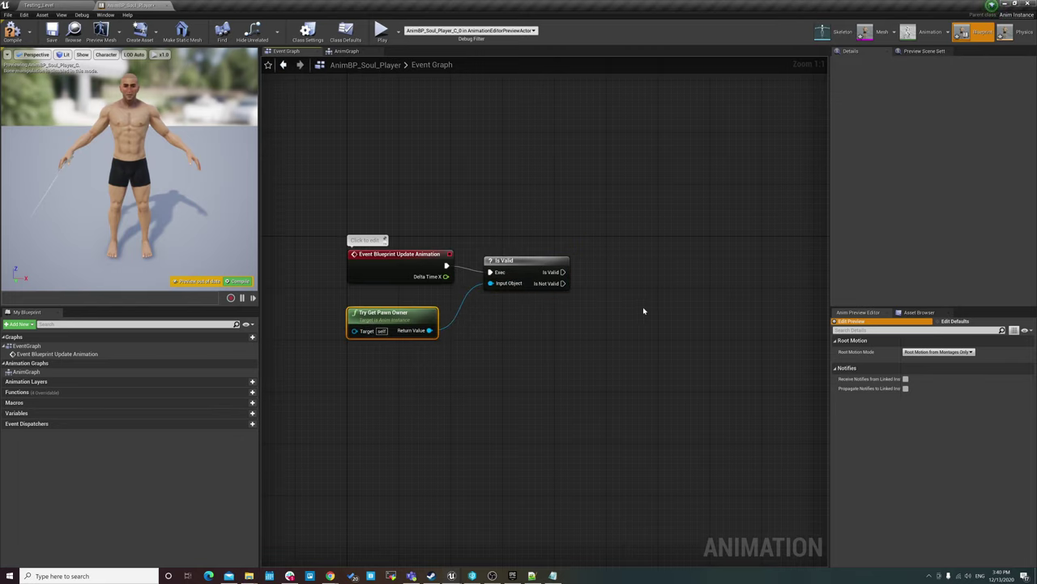
right_drag(643, 310, 613, 299)
drag(533, 249, 533, 244)
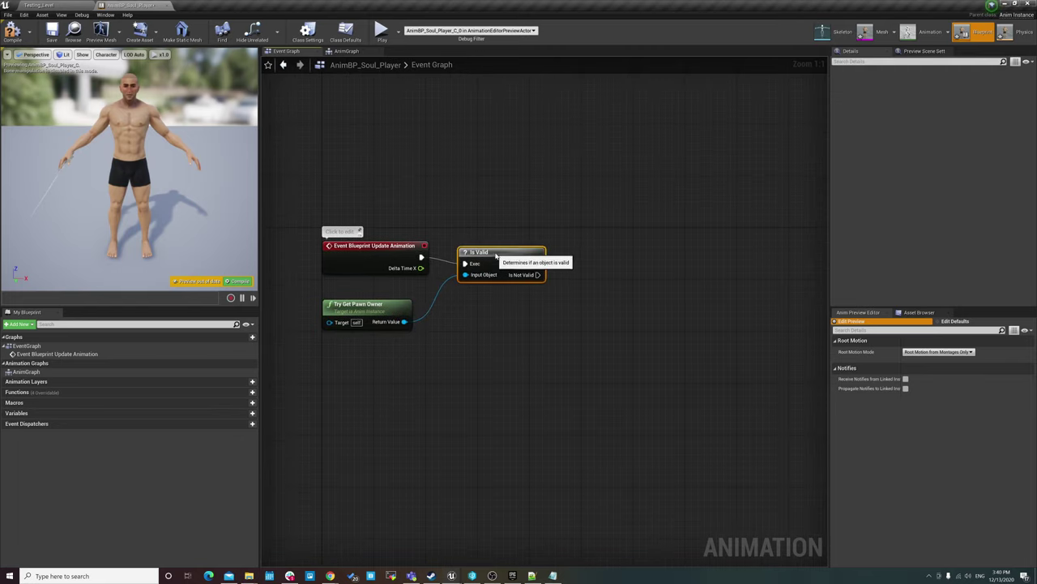
right_drag(618, 290, 587, 323)
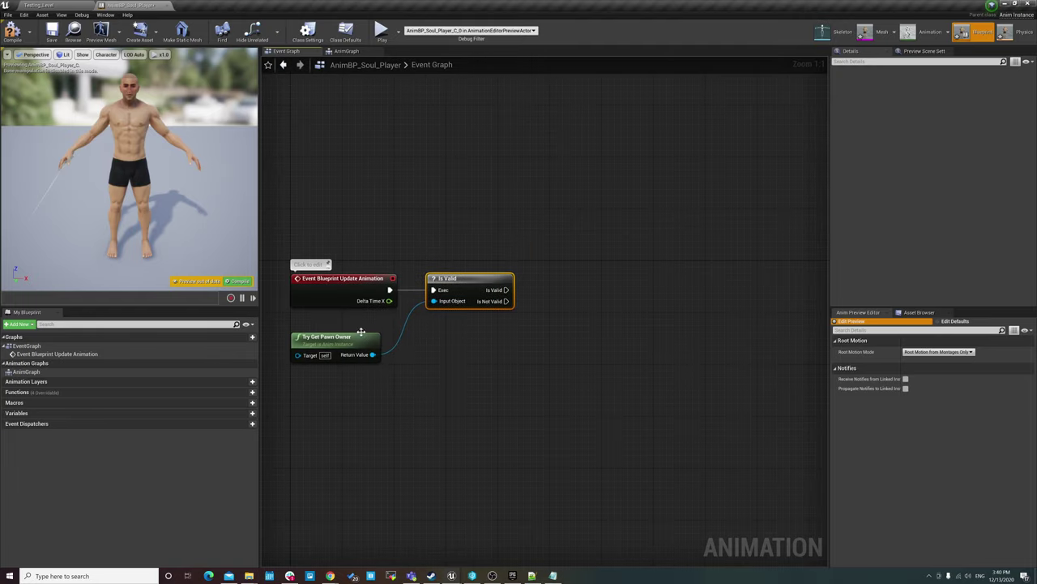
drag(361, 332, 374, 332)
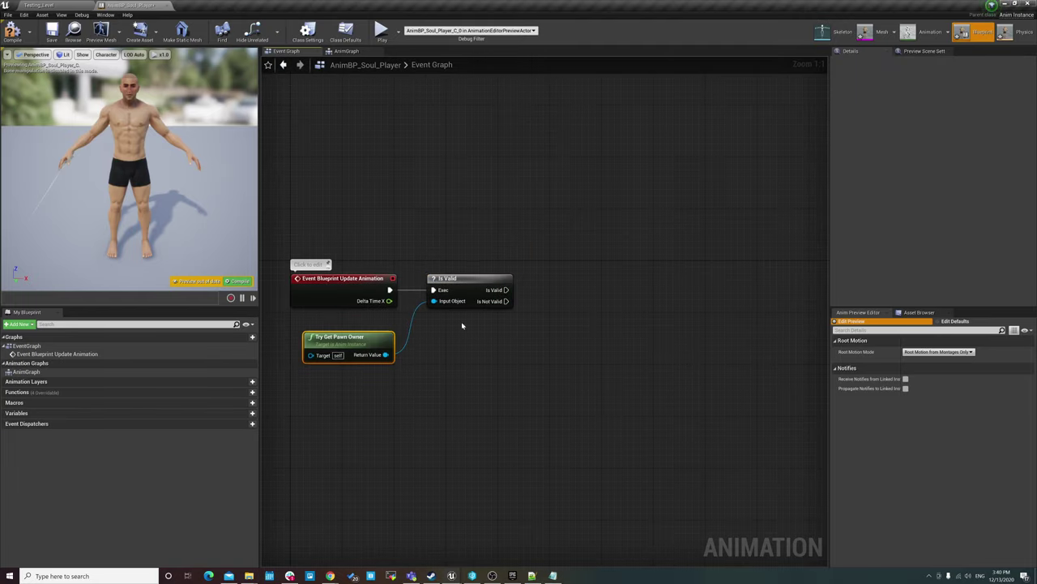
right_drag(462, 325, 398, 348)
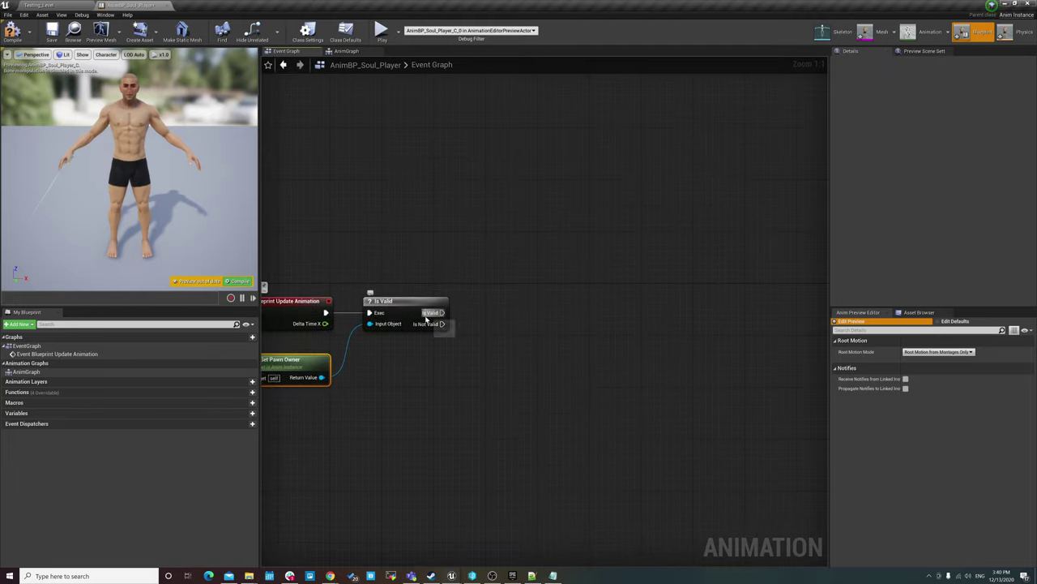
- Add a Sequence node, replacing the first attempt with a fresh unwired one
drag(427, 317, 499, 315)
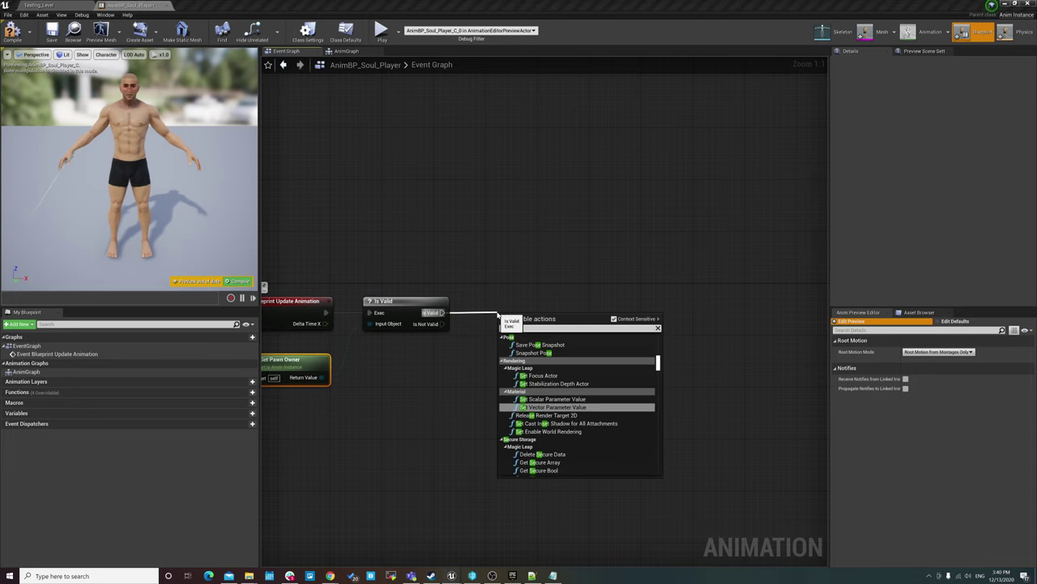
text(qu)
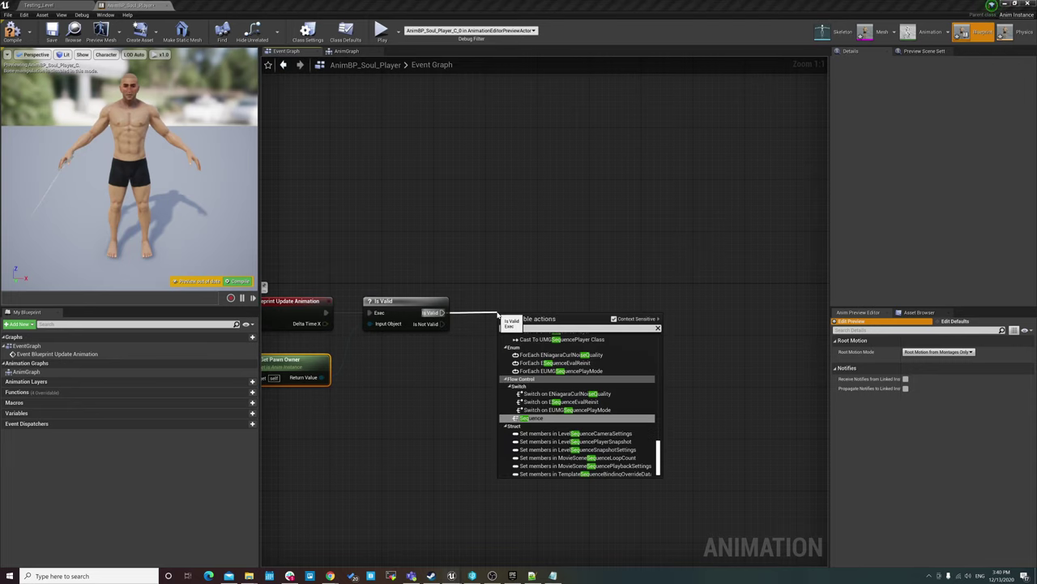
click(557, 420)
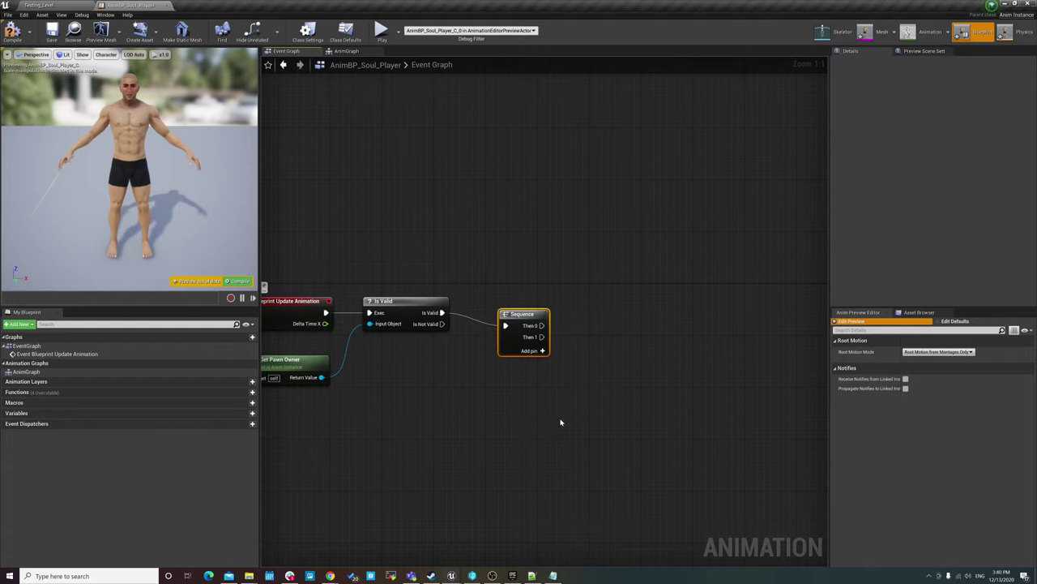
drag(532, 298, 609, 417)
key(Delete)
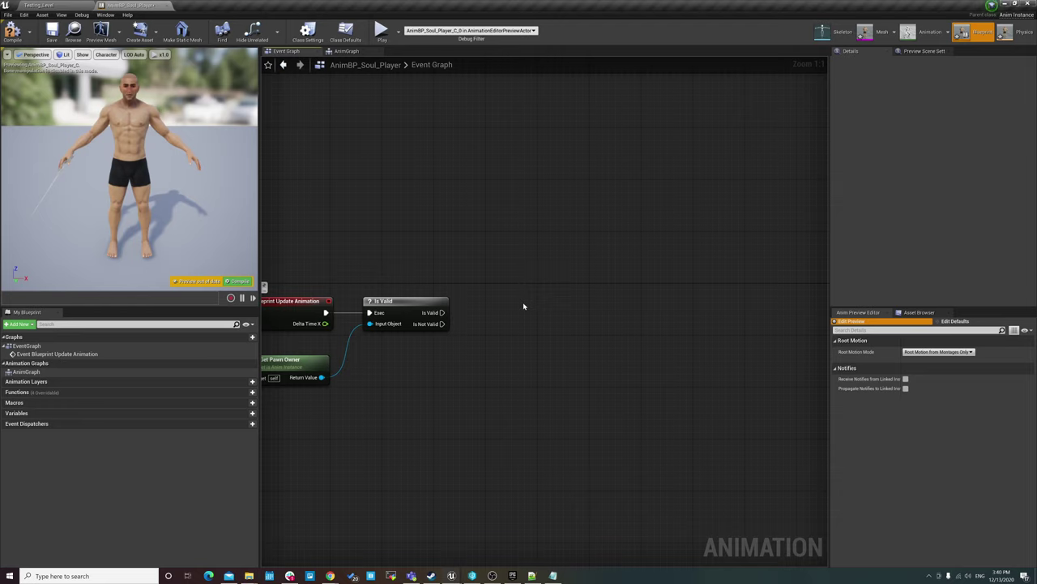
click(524, 306)
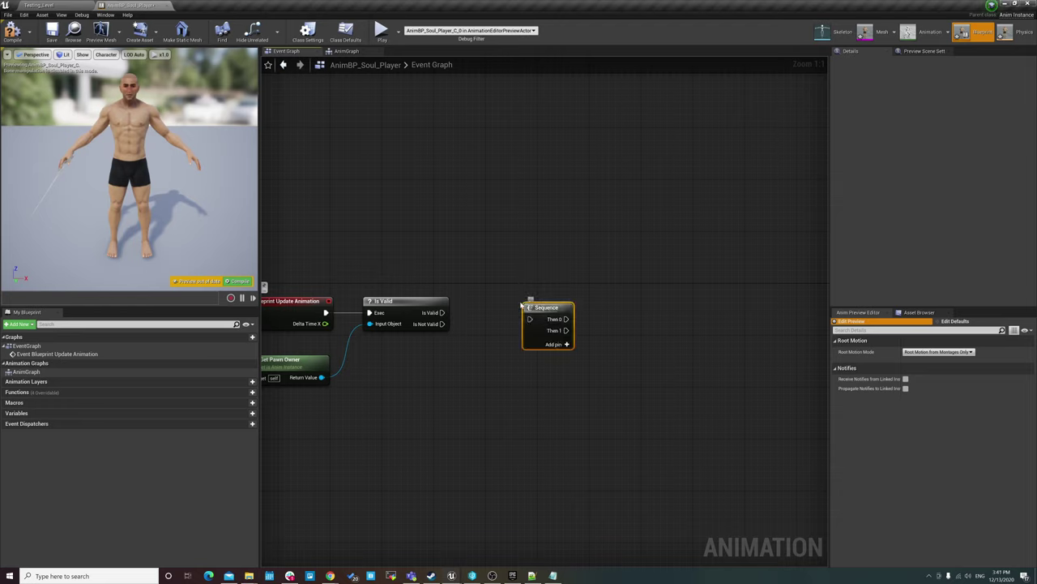
drag(553, 302, 537, 302)
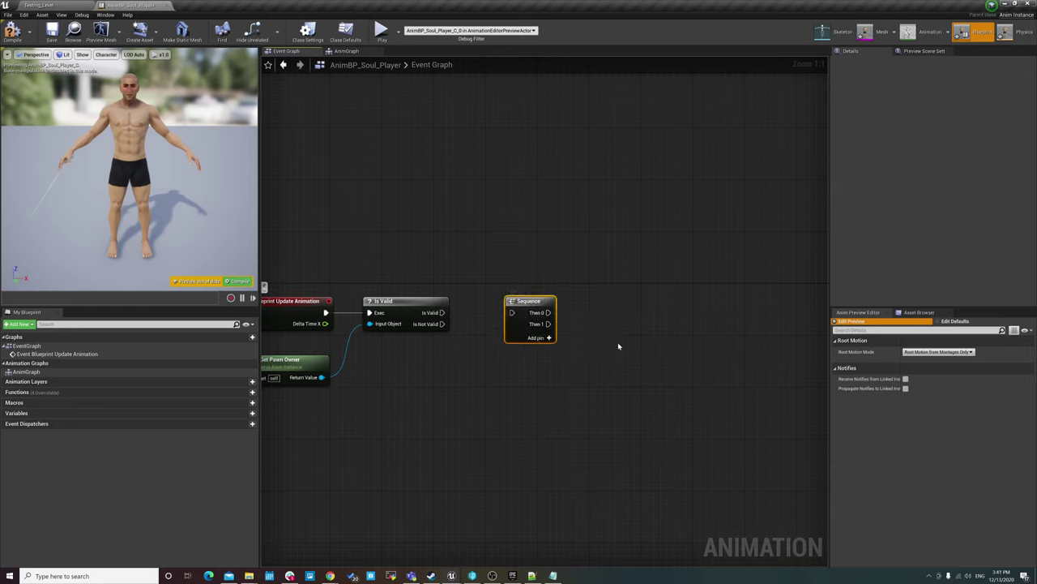
- Add a Then 2 pin to the Sequence and connect Is Valid's output to its input
click(548, 337)
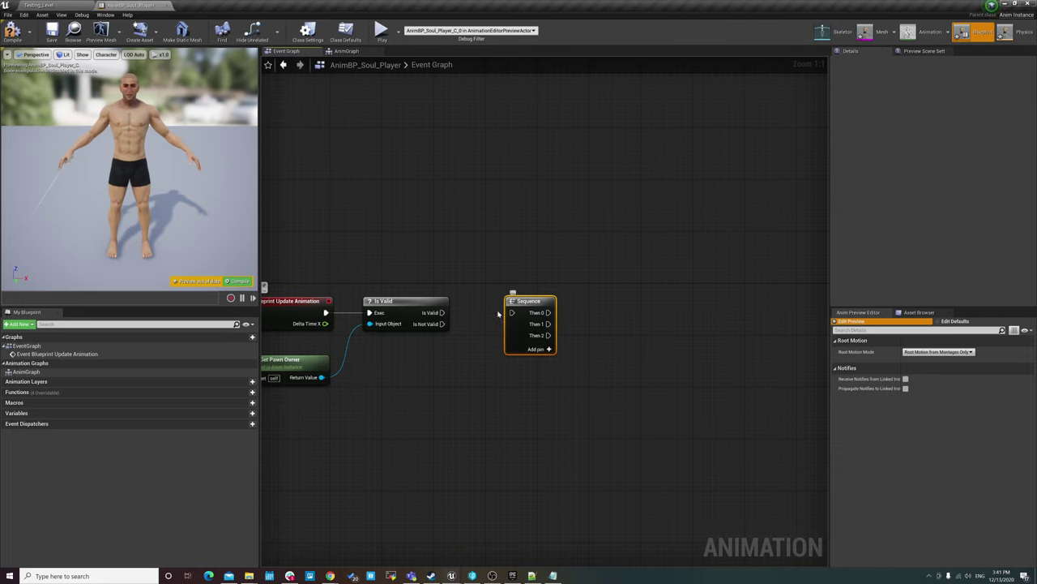
drag(441, 312, 512, 312)
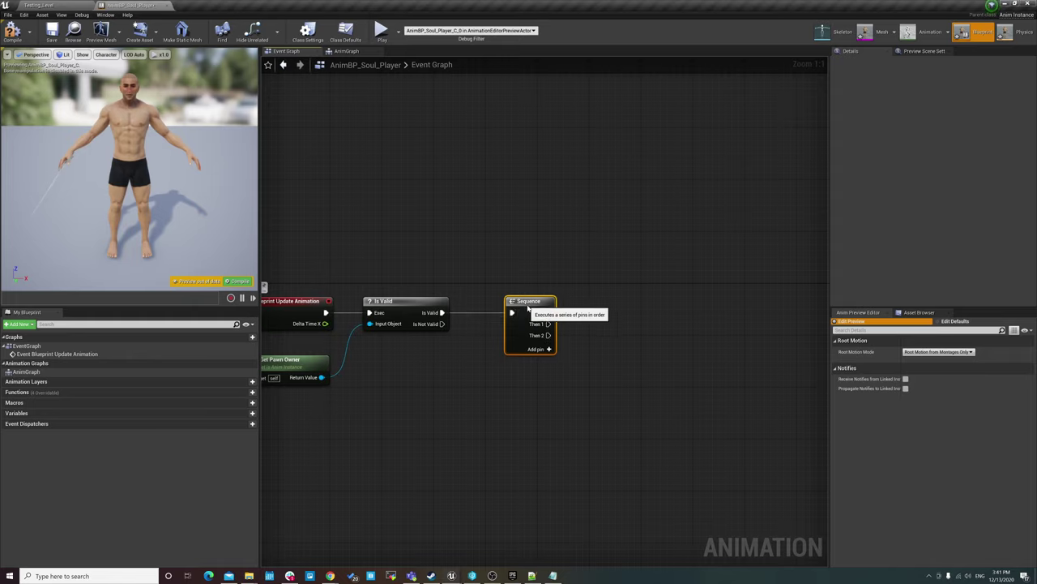
right_drag(512, 235, 428, 232)
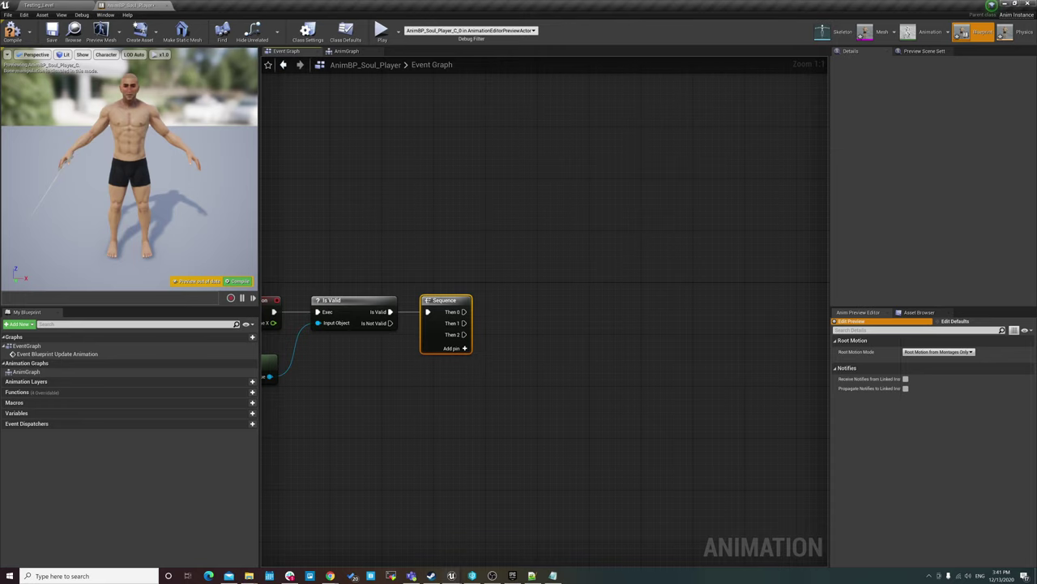
mouse_move(487, 392)
right_down()
mouse_move(537, 414)
mouse_move(500, 375)
right_up()
right_click(490, 372)
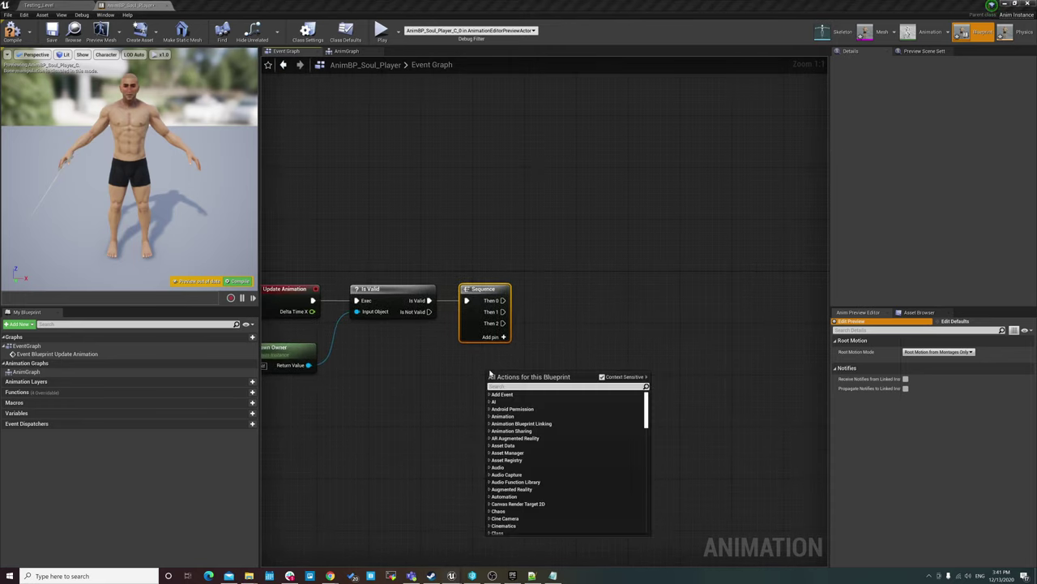
right_click(462, 367)
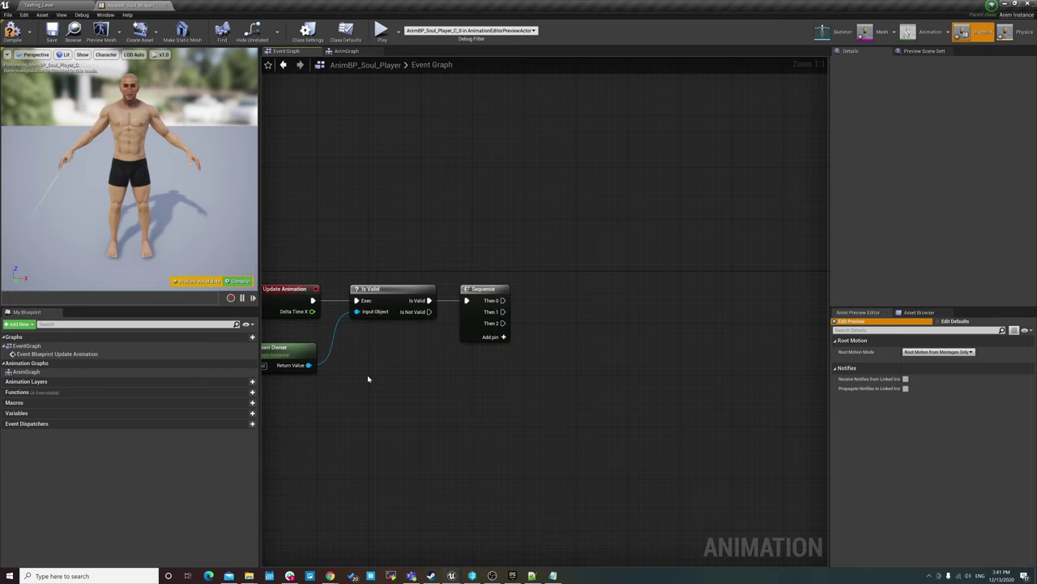
right_drag(367, 375, 440, 353)
- Paste a second Try Get Pawn Owner node and connect a Get Velocity node to its Return Value
click(397, 327)
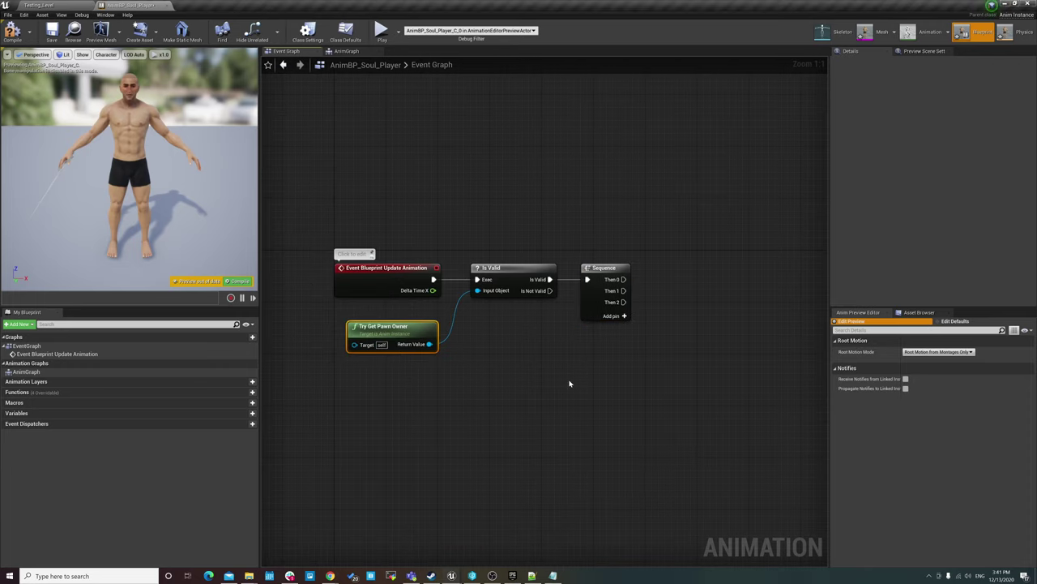
key(ctrl+v)
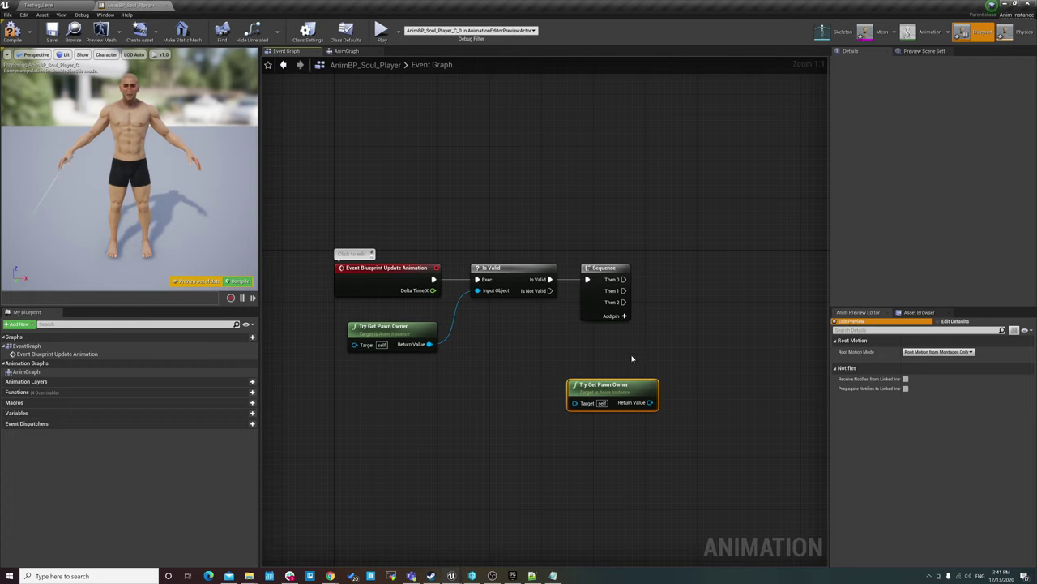
right_drag(632, 358, 523, 406)
drag(521, 438, 590, 395)
text(get)
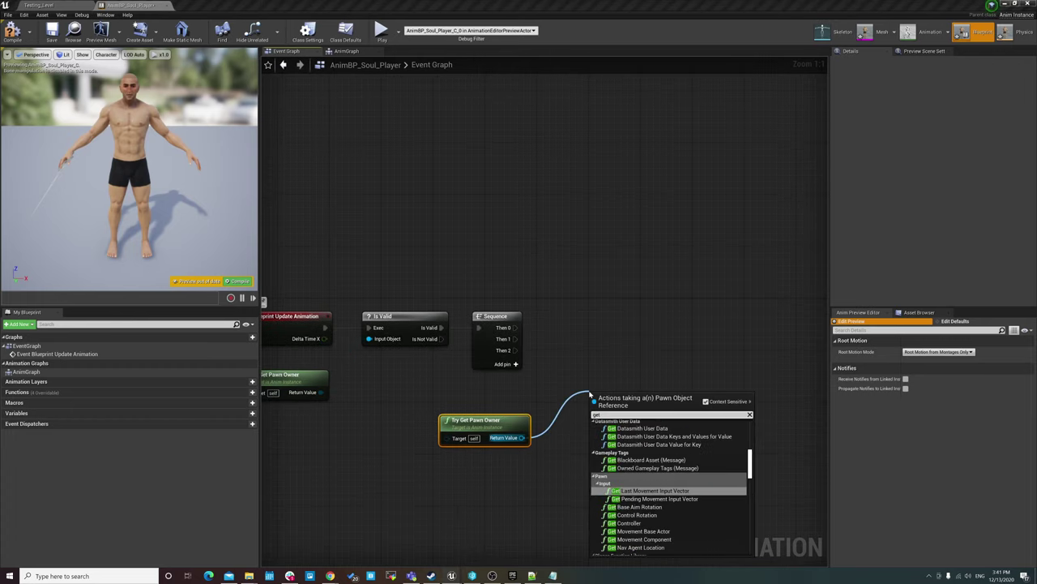
text( velocity)
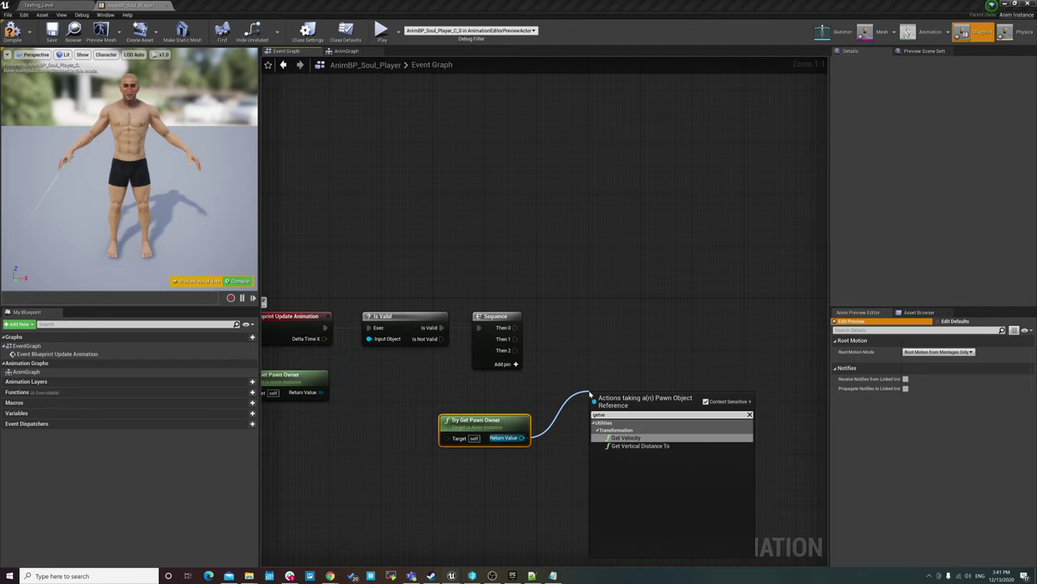
key(Return)
drag(624, 397, 579, 422)
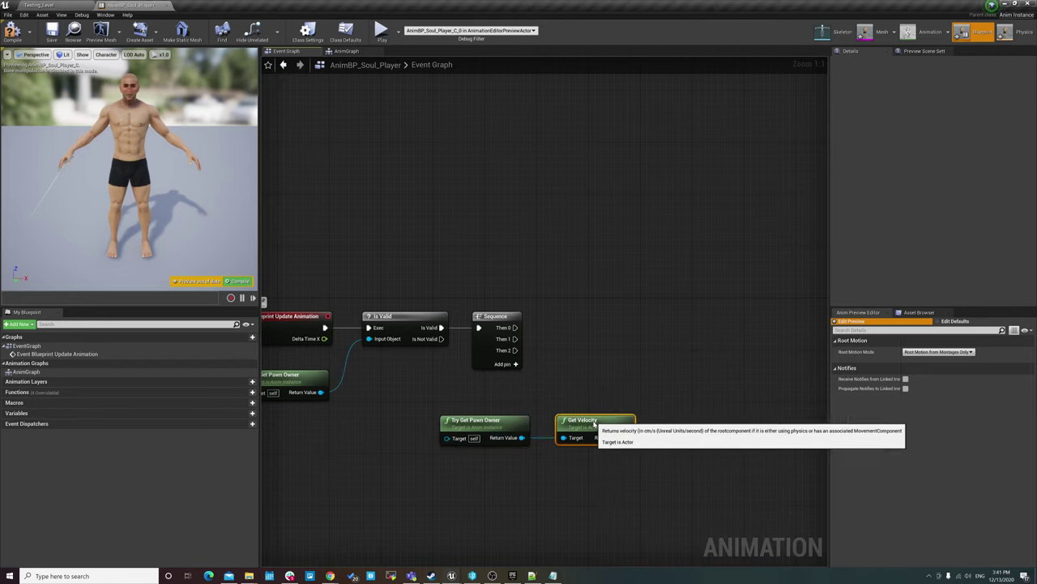
drag(496, 398, 586, 455)
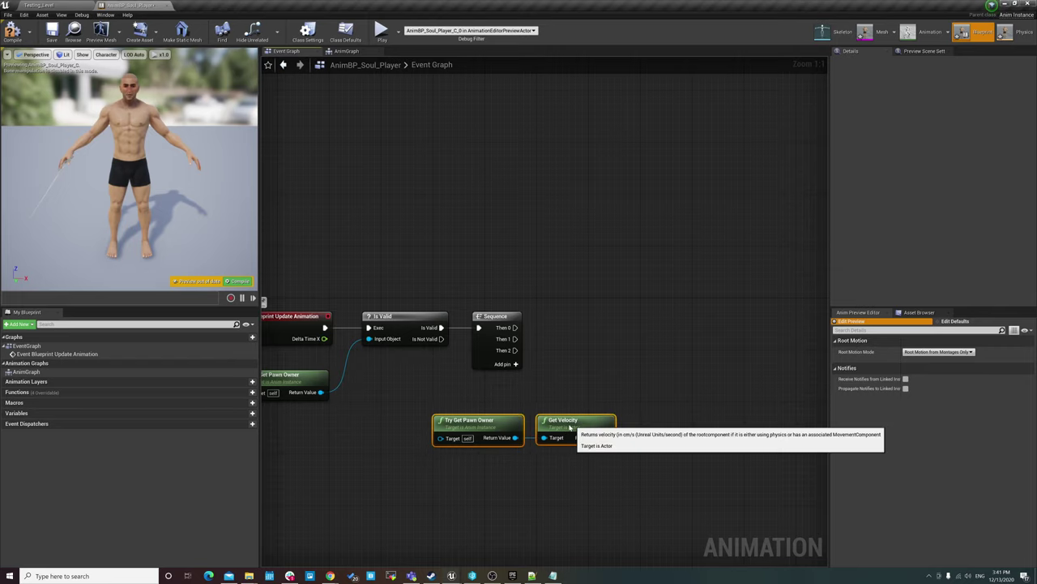
click(551, 405)
right_drag(578, 400, 537, 394)
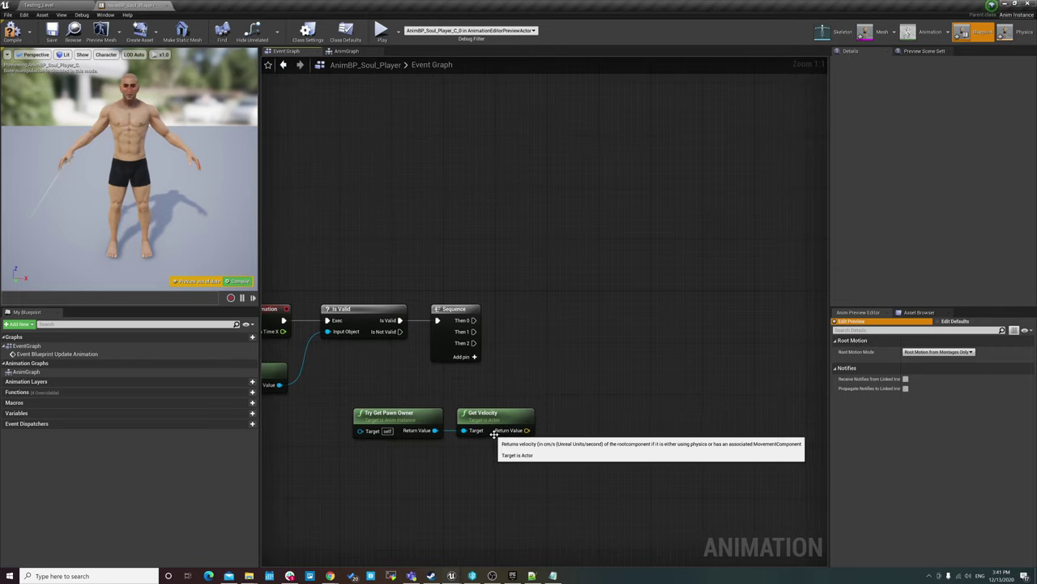
- Add a VectorLength node off Get Velocity's Return Value and line it up
drag(527, 430, 576, 429)
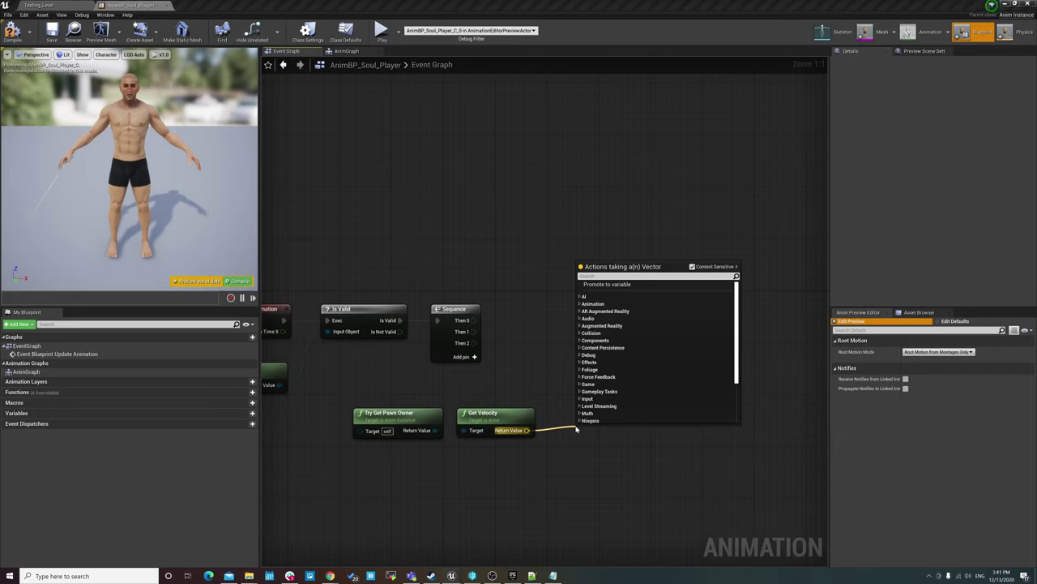
text(ve)
key(BackSpace)
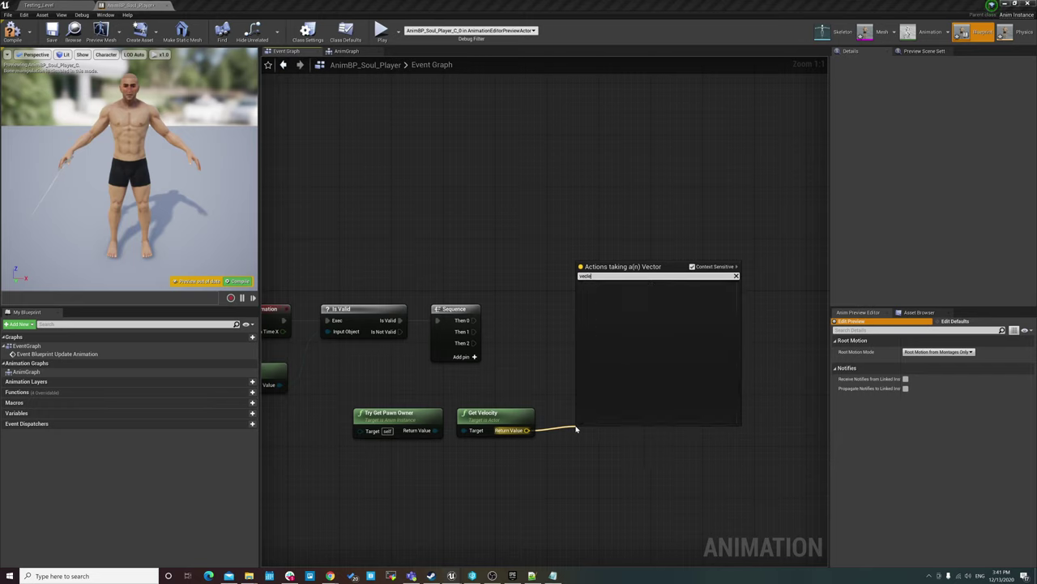
key(BackSpace)
key(BackSpace)
text(ve)
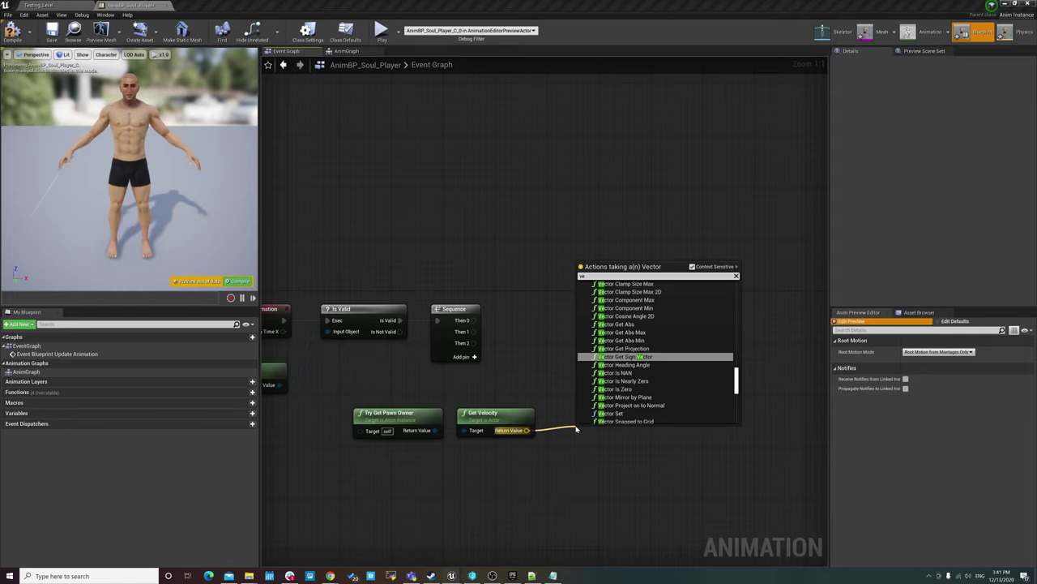
text(ctorle)
key(Return)
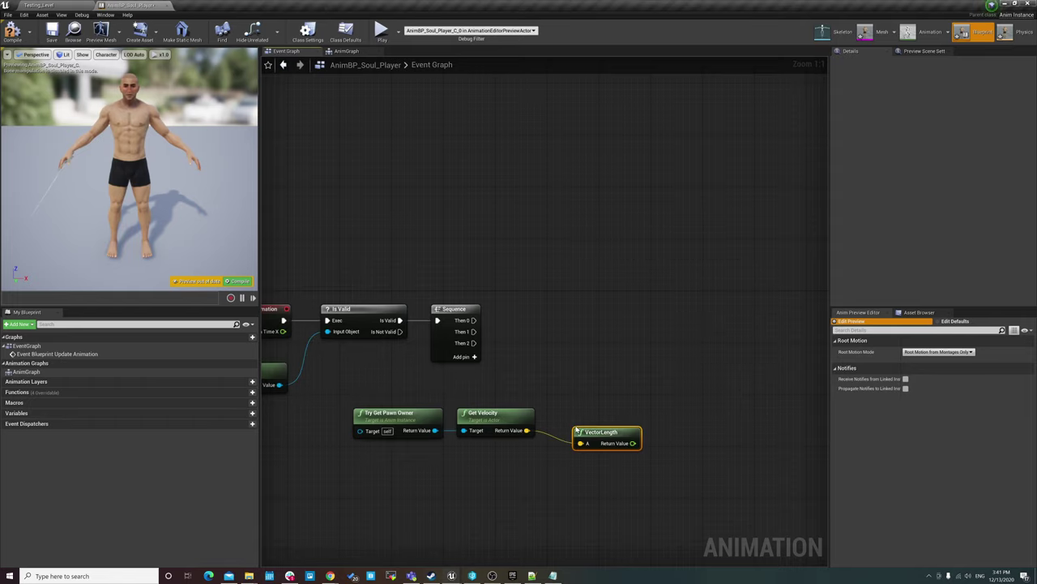
drag(578, 432, 558, 418)
mouse_move(588, 355)
right_down()
mouse_move(586, 335)
mouse_move(554, 333)
right_up()
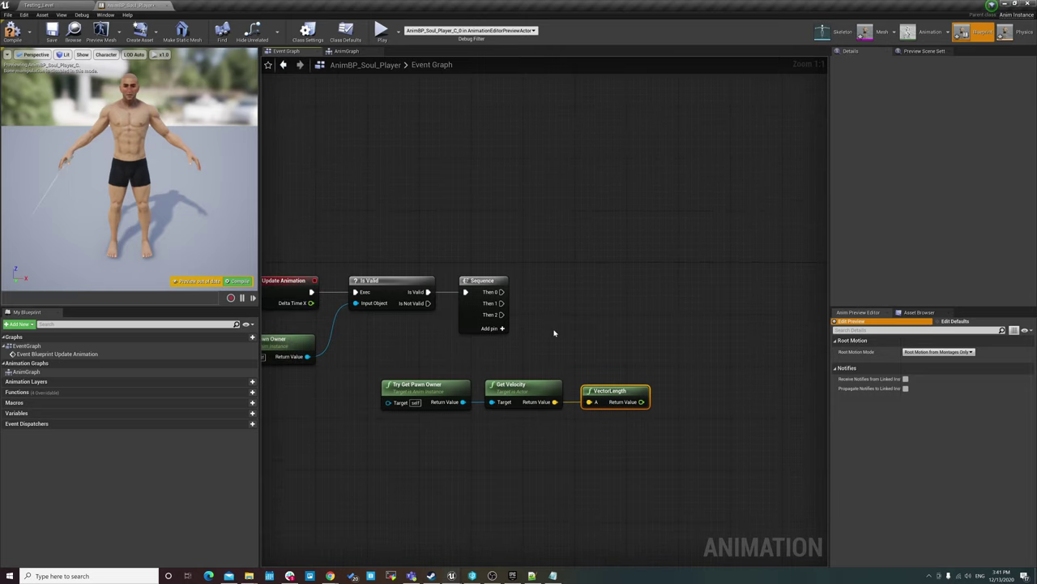
right_drag(611, 352, 591, 331)
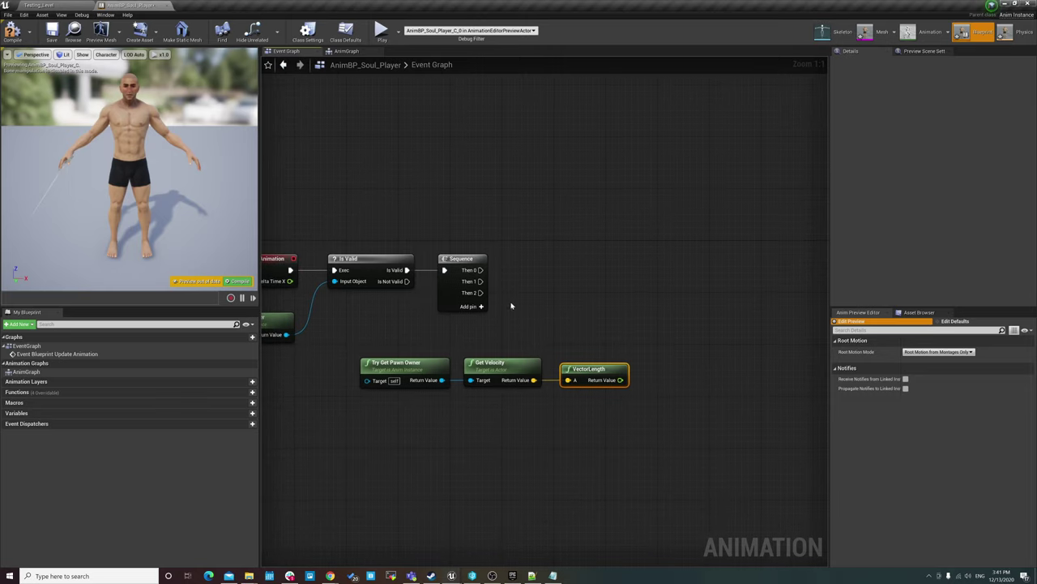
- Add a Get Movement Component node off Try Get Pawn Owner's Return Value via 'getmove'
click(492, 576)
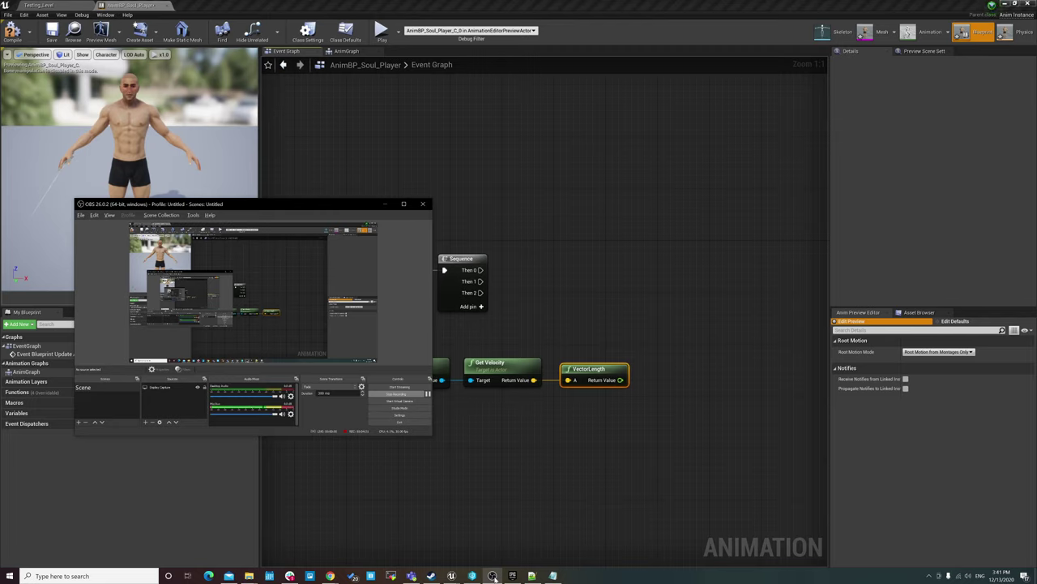
click(572, 431)
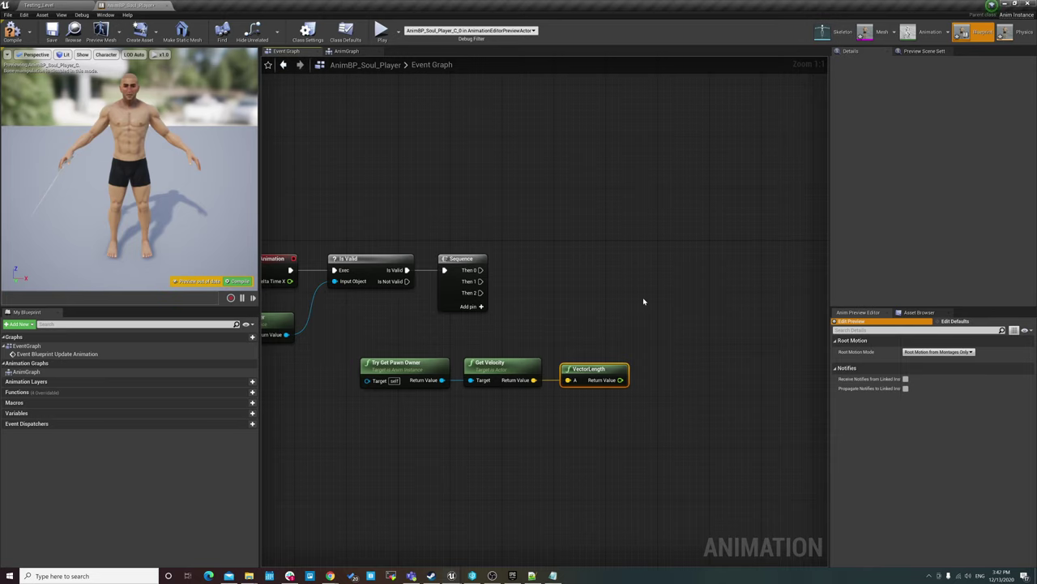
right_drag(643, 301, 644, 264)
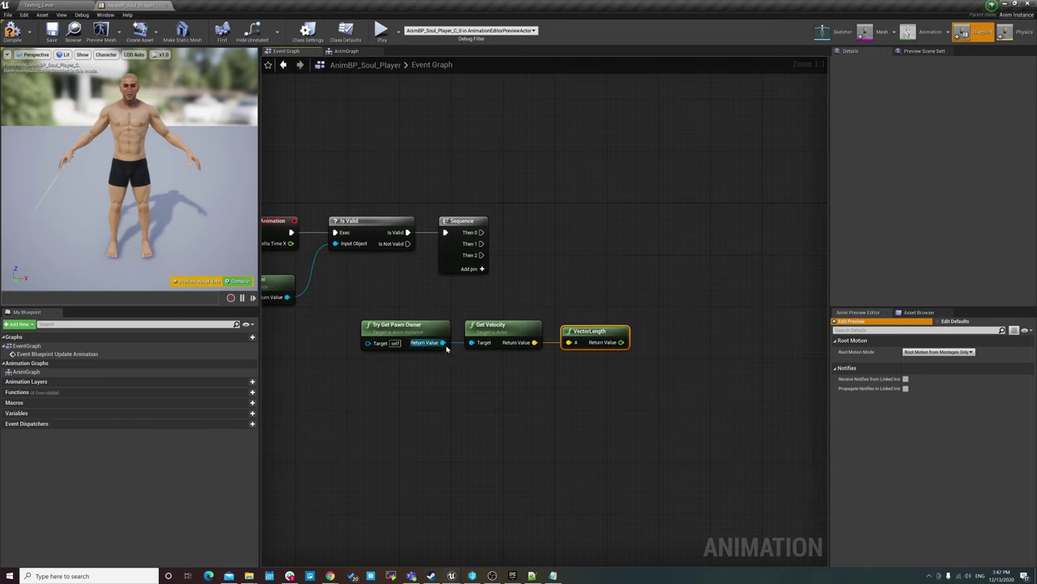
drag(443, 343, 477, 390)
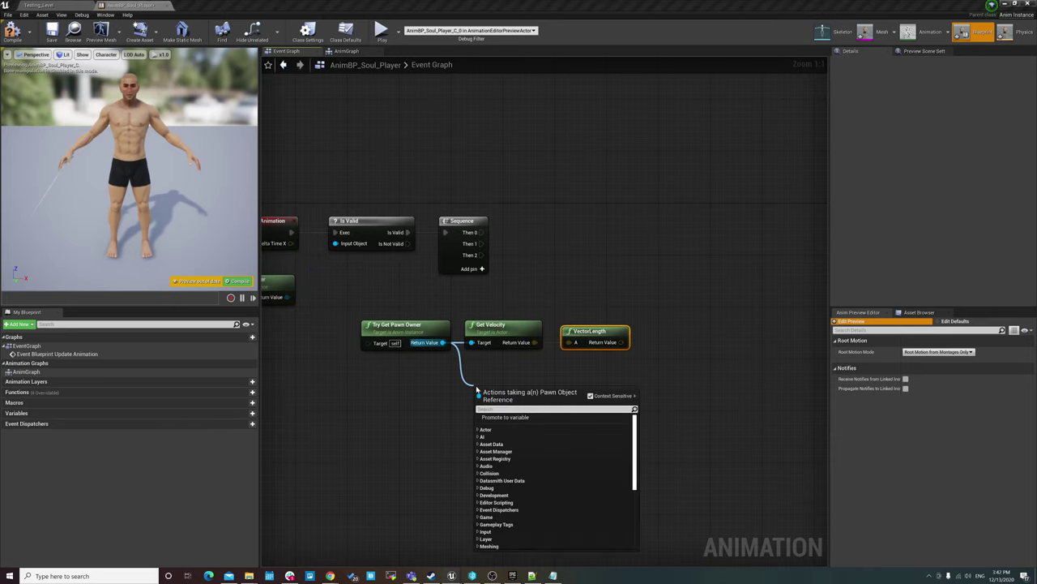
text(getmove)
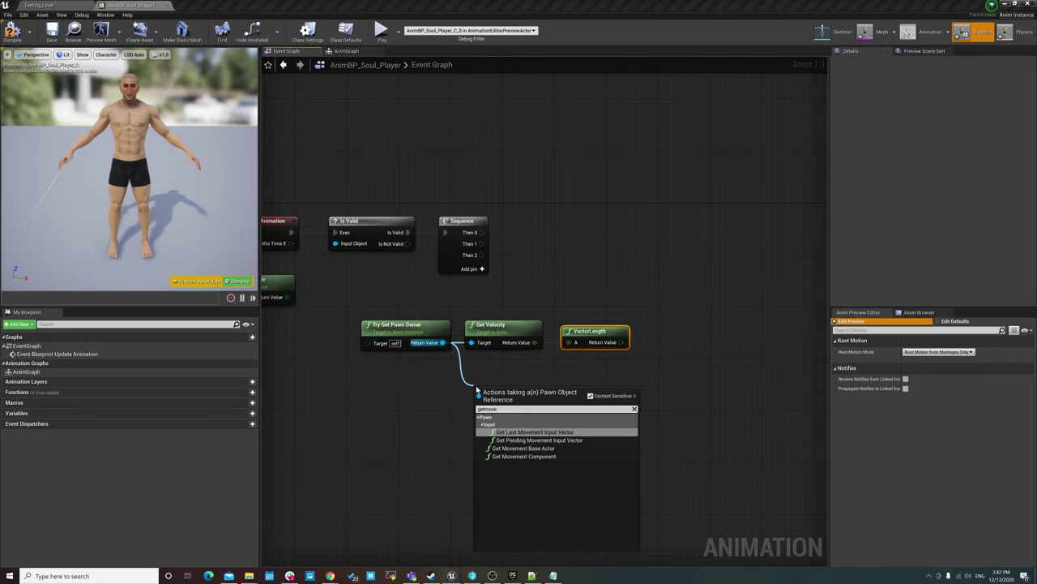
key(Down)
key(Down)
key(Down)
key(Return)
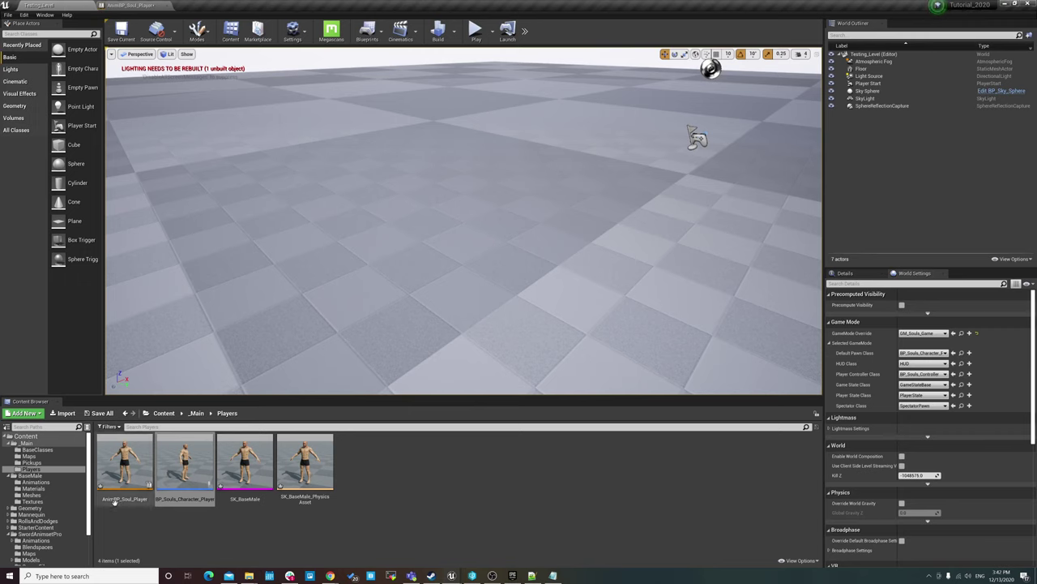
- Inspect CharacterMovement in BP_Souls_Character_Player, then return to the AnimBP_Soul_Player graph
double_click(178, 478)
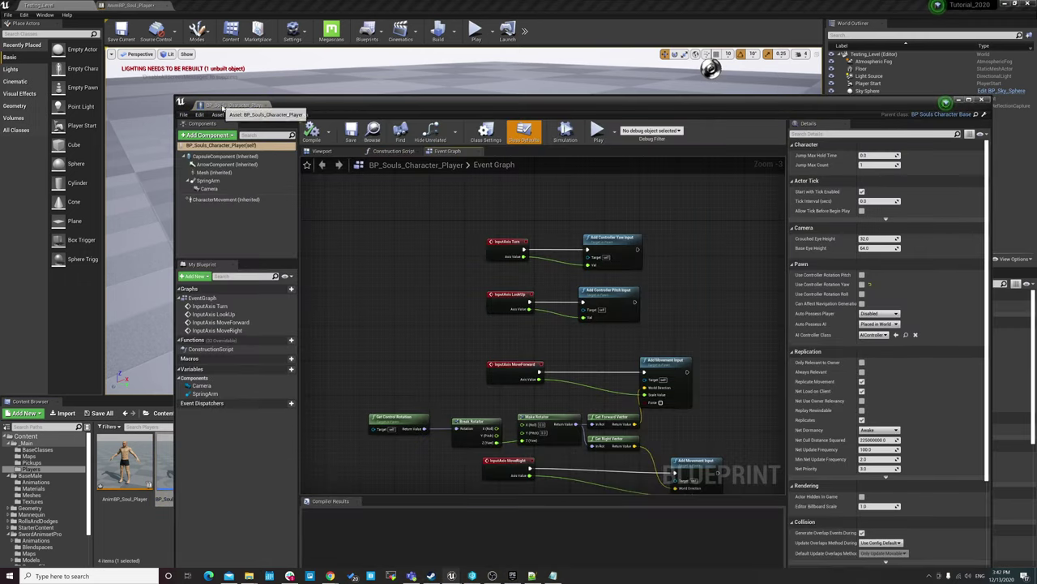
double_click(223, 108)
click(57, 99)
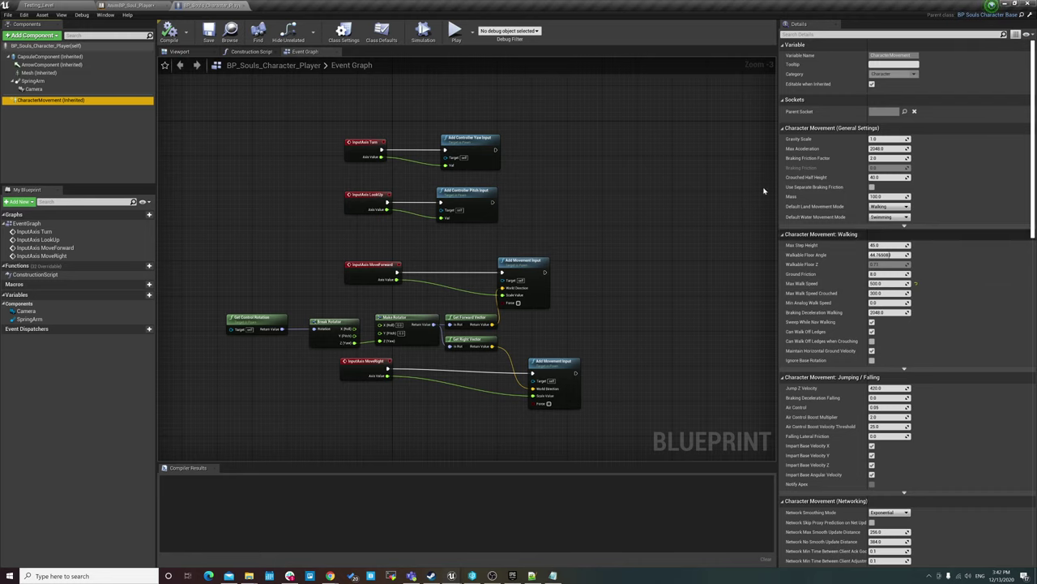
click(128, 5)
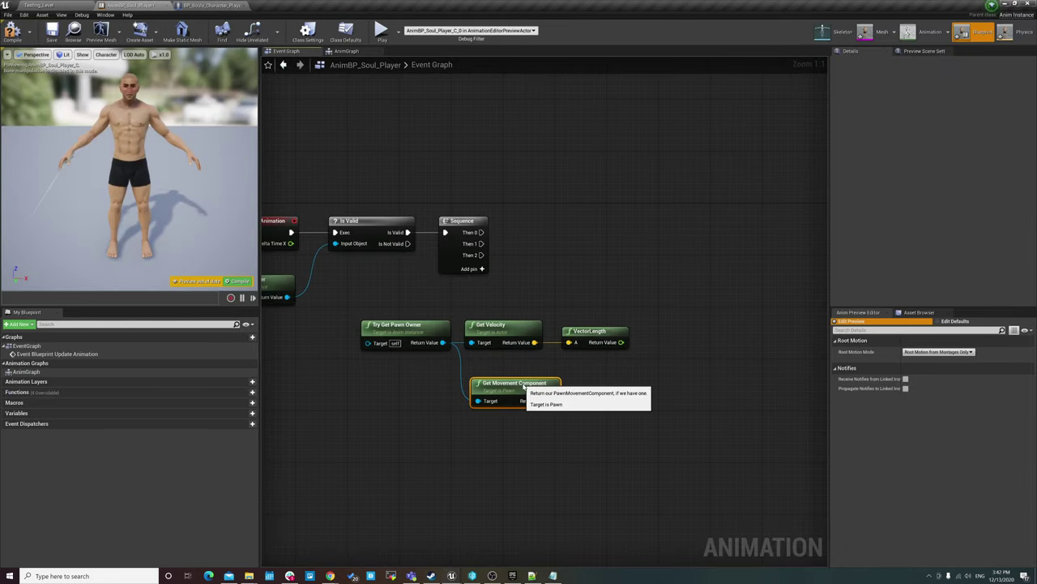
- Connect an Is Falling node to Get Movement Component's Return Value and align them
drag(552, 401, 574, 402)
text(is falling)
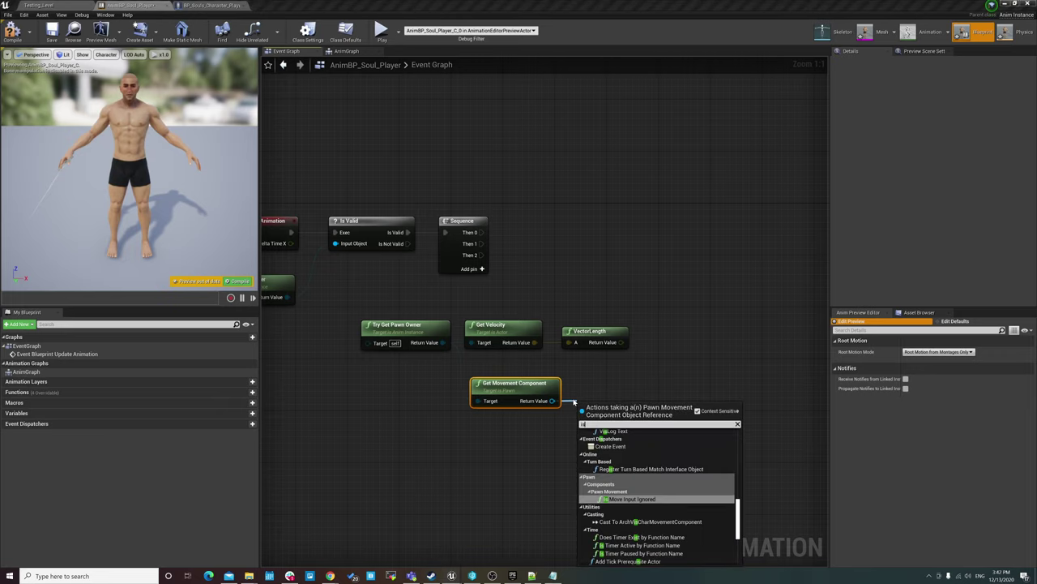
key(Return)
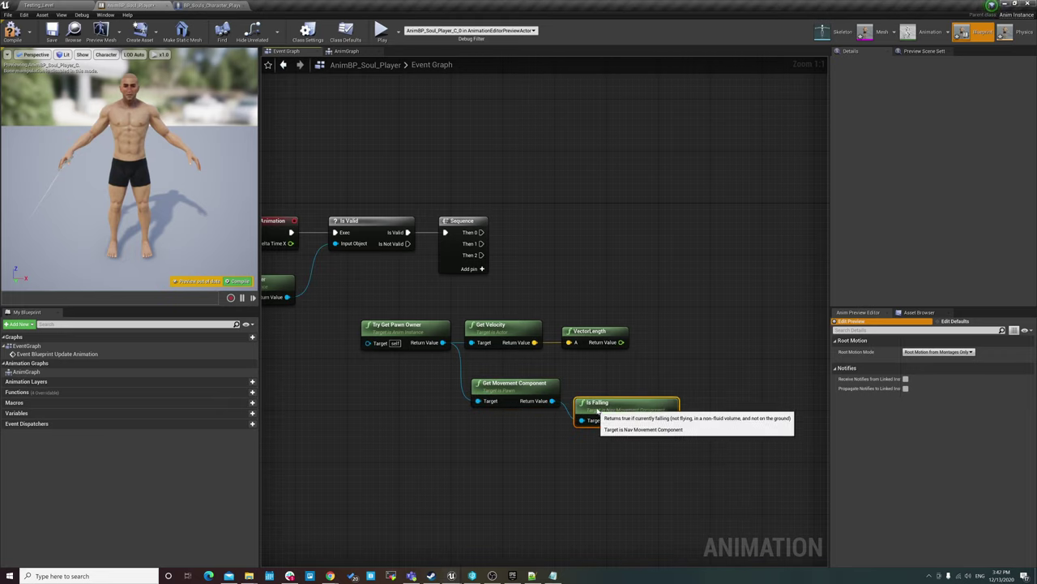
drag(584, 402, 596, 383)
- Box-select the five lower nodes and shift the group left
right_drag(656, 243, 629, 261)
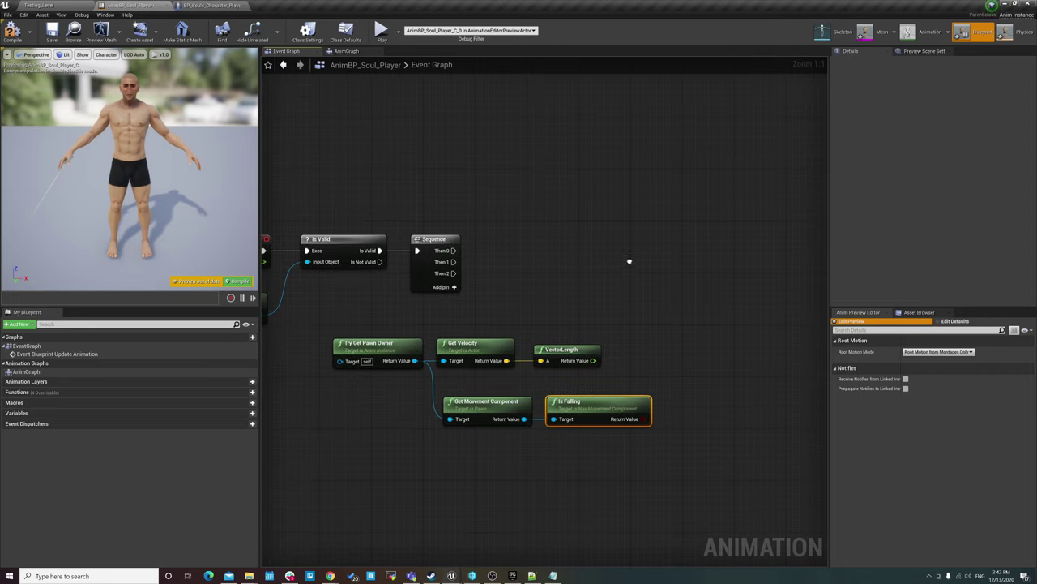
mouse_move(573, 298)
right_down()
mouse_move(622, 269)
mouse_move(595, 282)
right_up()
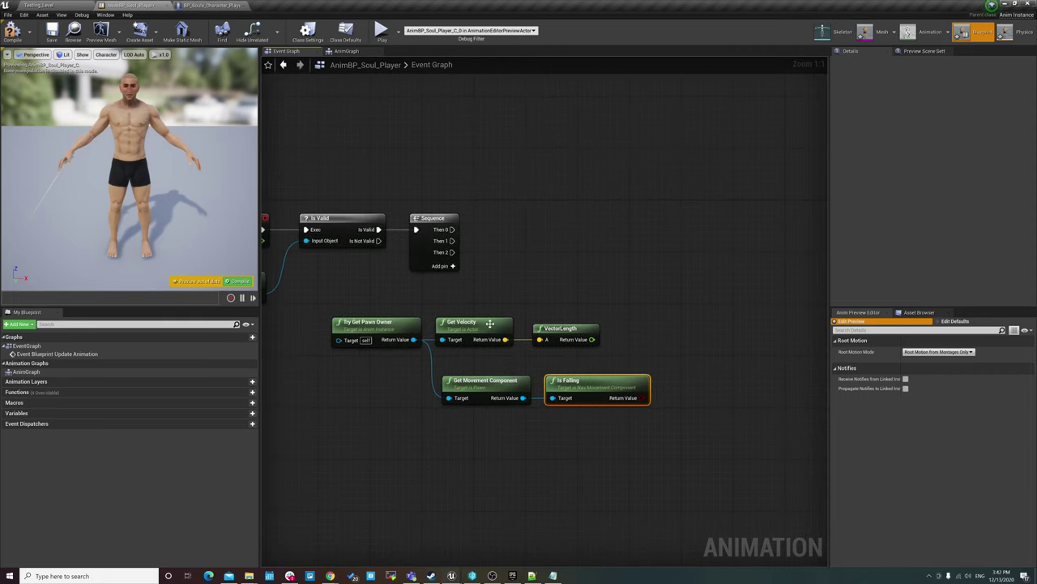
drag(324, 312, 656, 415)
drag(462, 322, 423, 329)
click(472, 294)
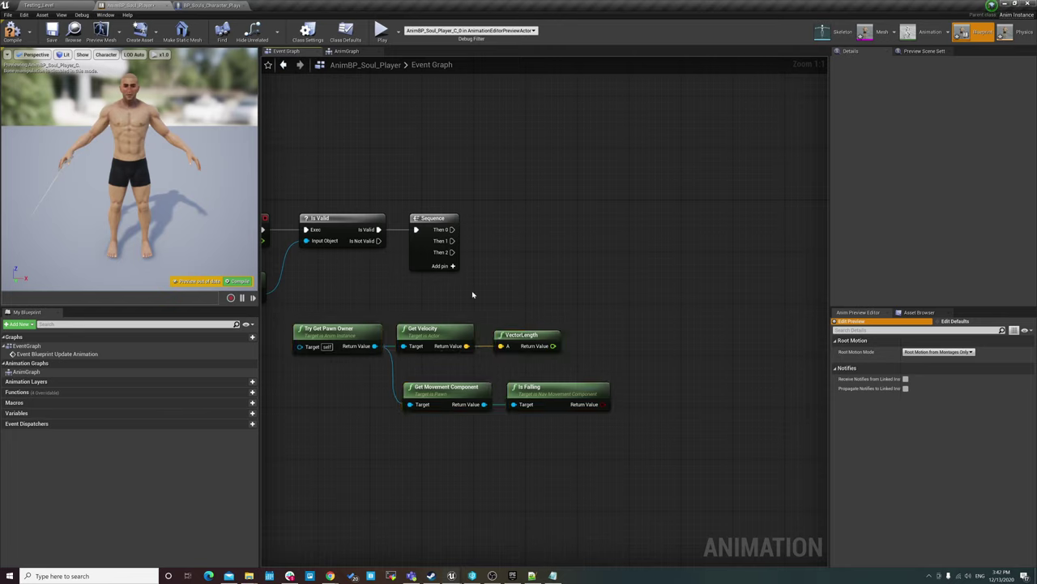
drag(553, 345, 572, 326)
key(Escape)
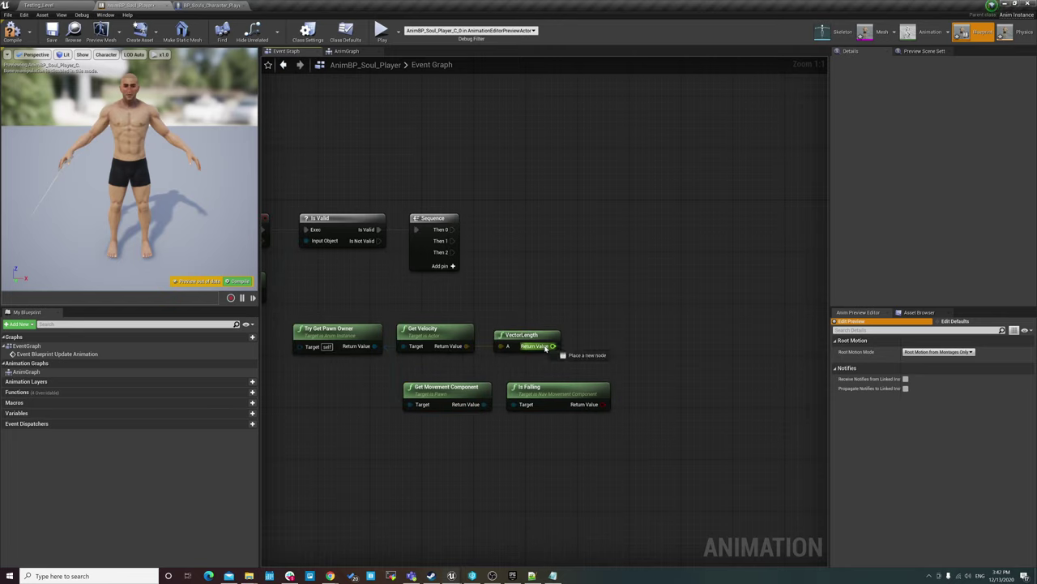
- Promote VectorLength's Return Value to a float variable named speed and move its SET node up
right_click(536, 346)
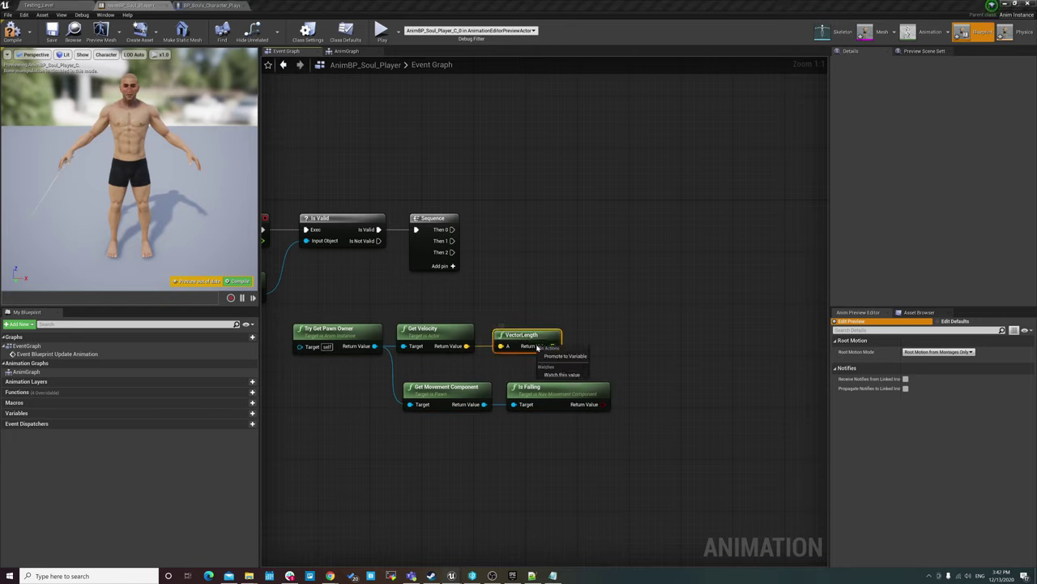
click(557, 323)
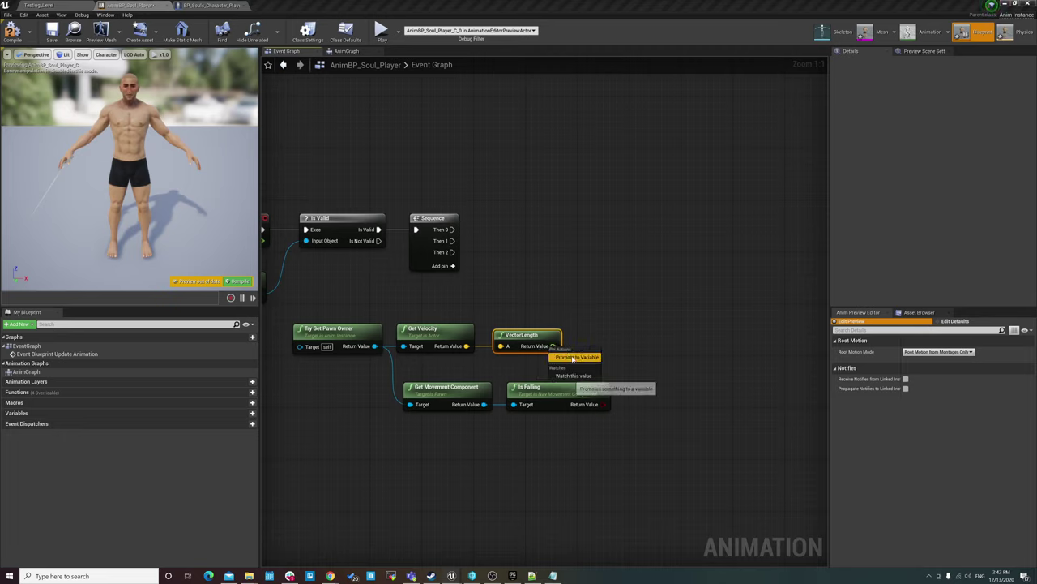
right_click(552, 346)
click(573, 360)
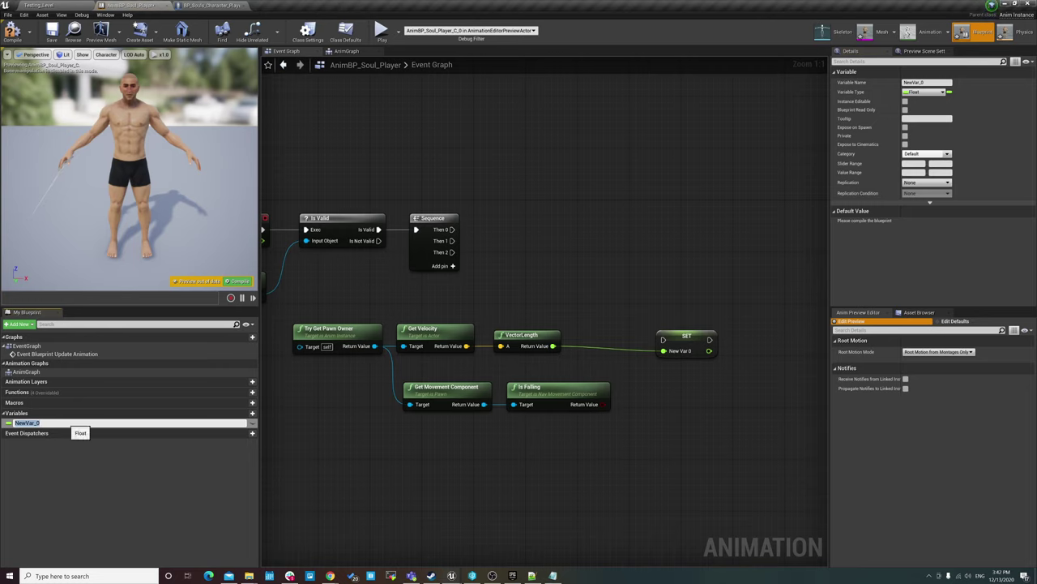
text(a)
text(ed)
key(Return)
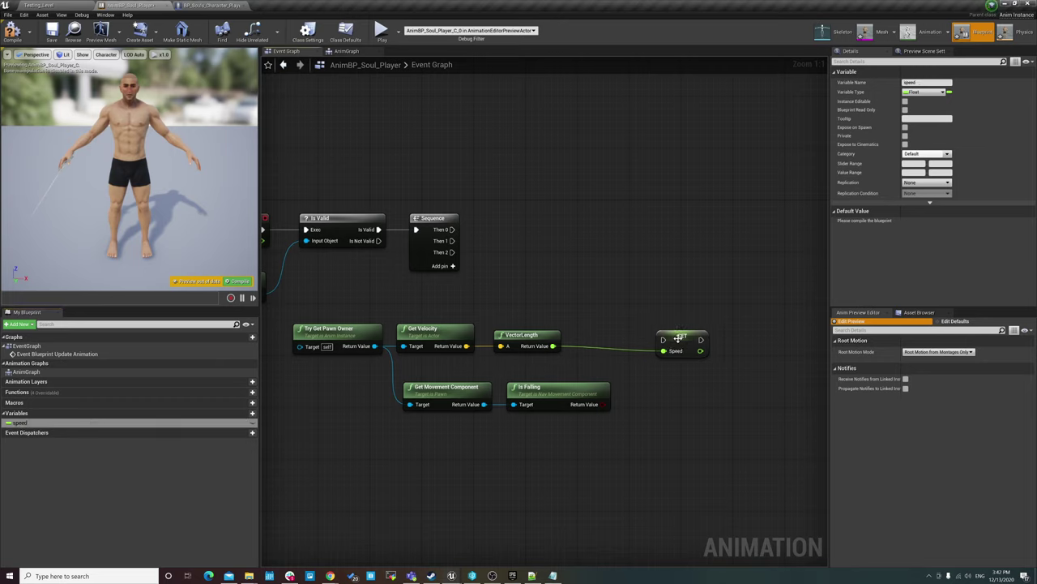
drag(679, 337, 590, 234)
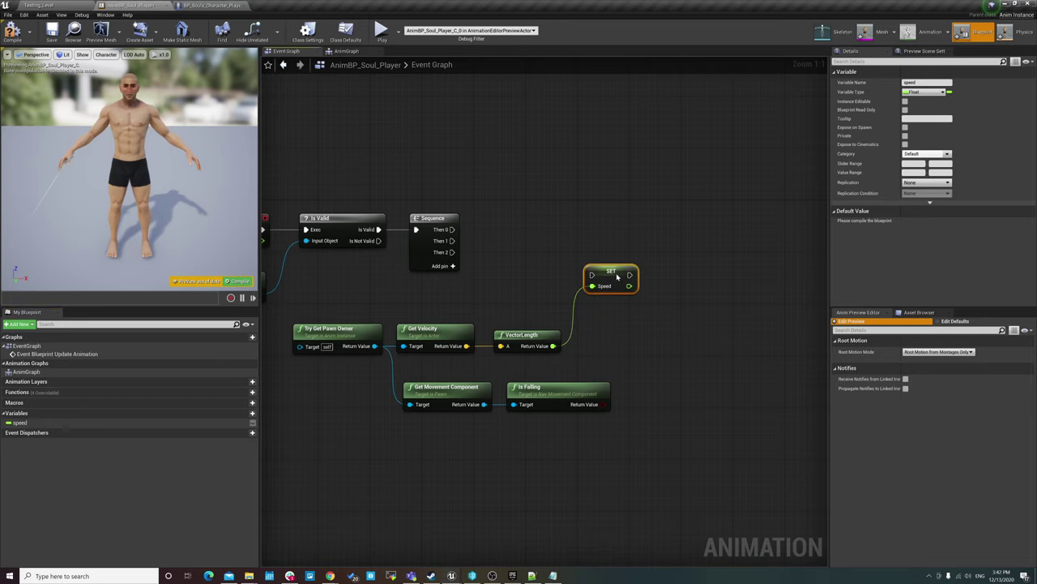
right_click(600, 403)
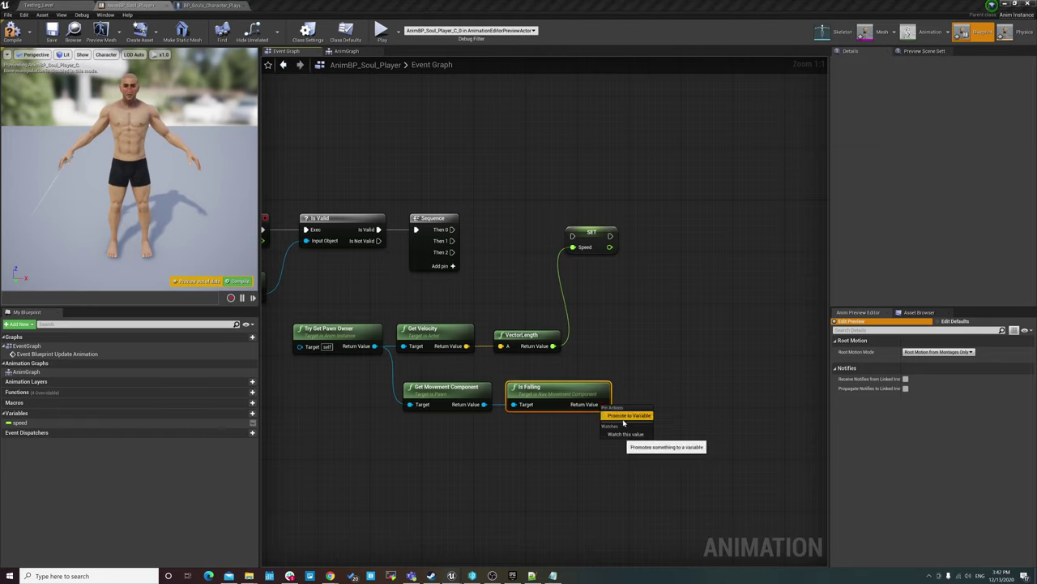
- Promote Is Falling's result to a boolean named falling and place SET falling below SET speed
click(628, 415)
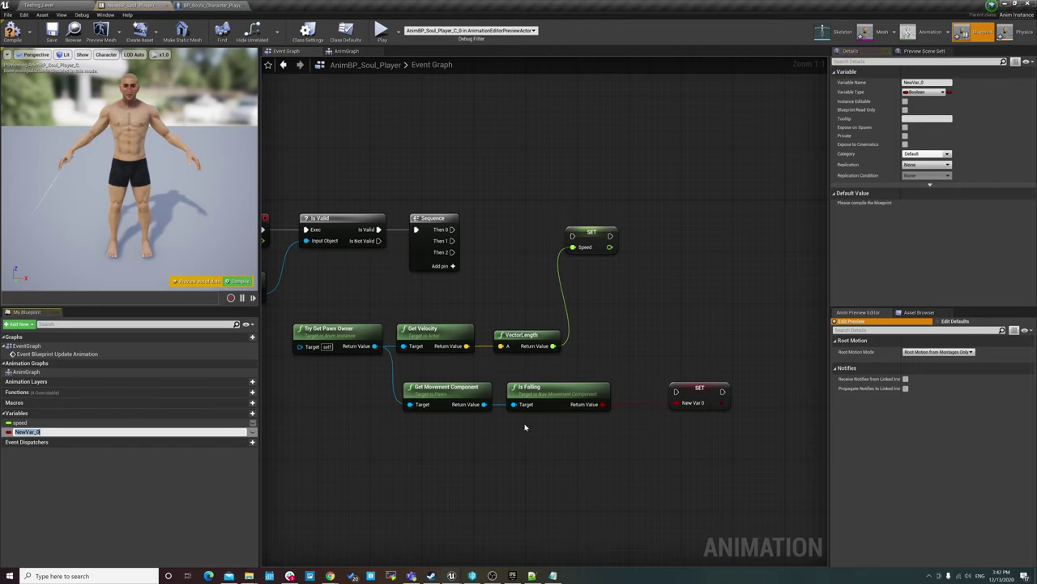
text(I)
key(Return)
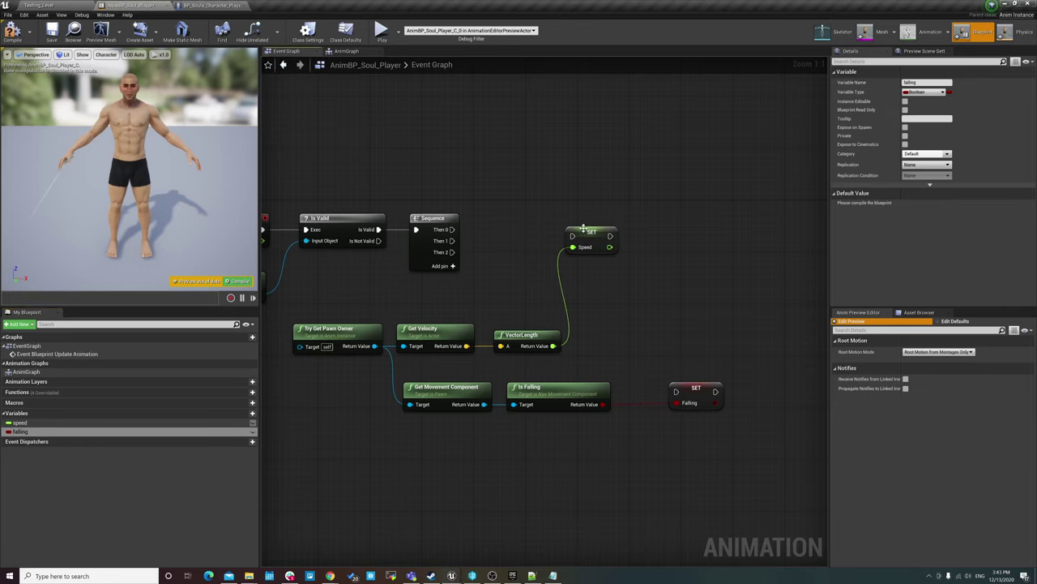
drag(583, 229, 556, 217)
right_drag(536, 212, 574, 241)
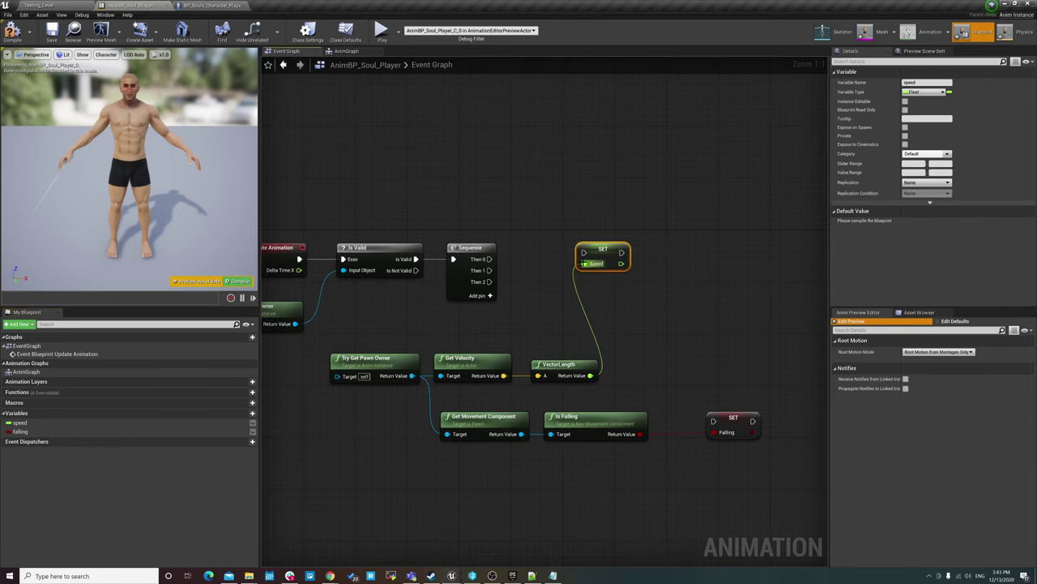
drag(730, 422, 601, 293)
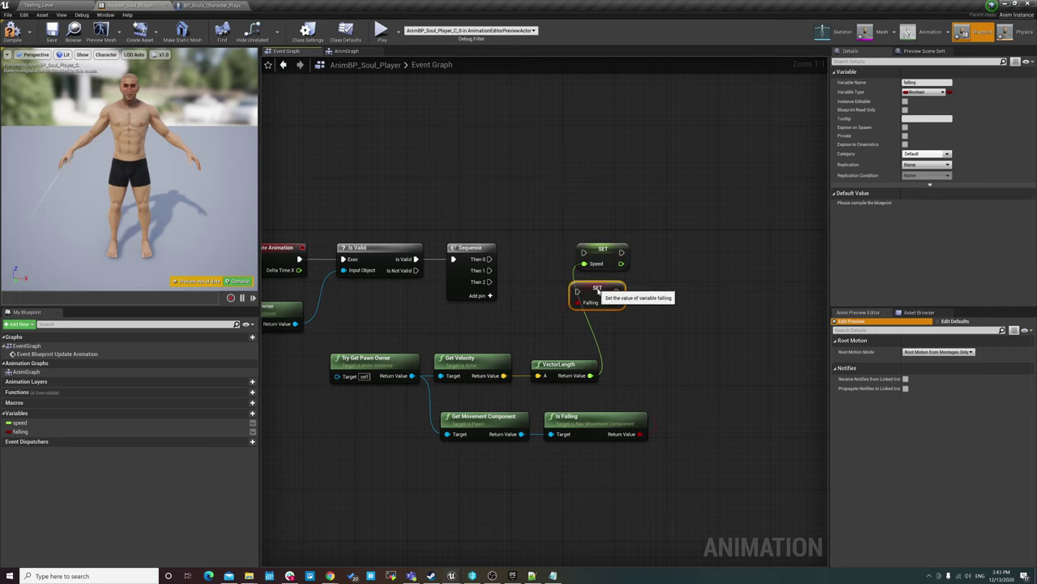
- Wire Sequence Then 0 to SET speed and Then 1 to SET falling
drag(489, 259, 584, 253)
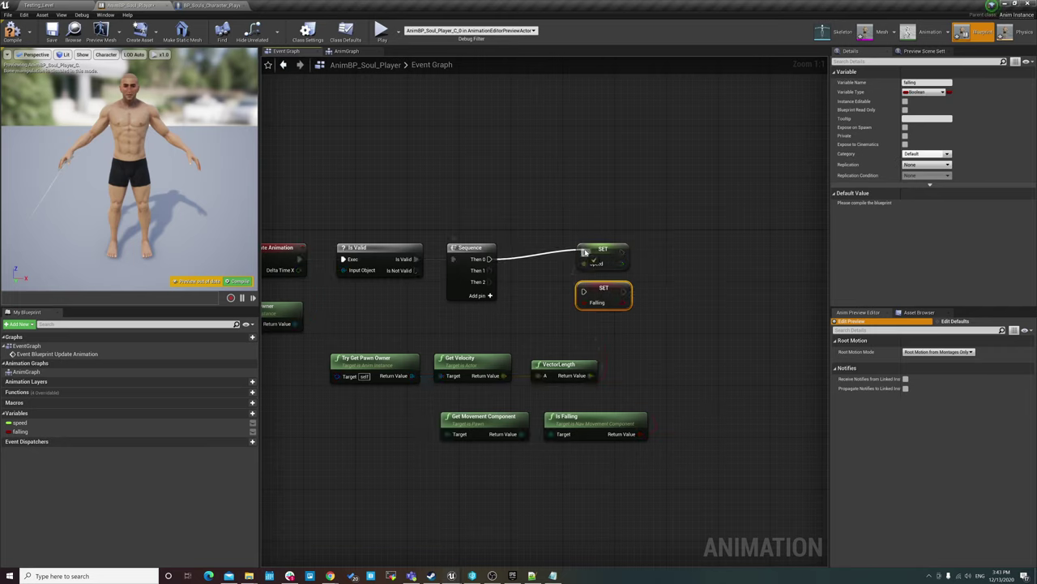
click(603, 249)
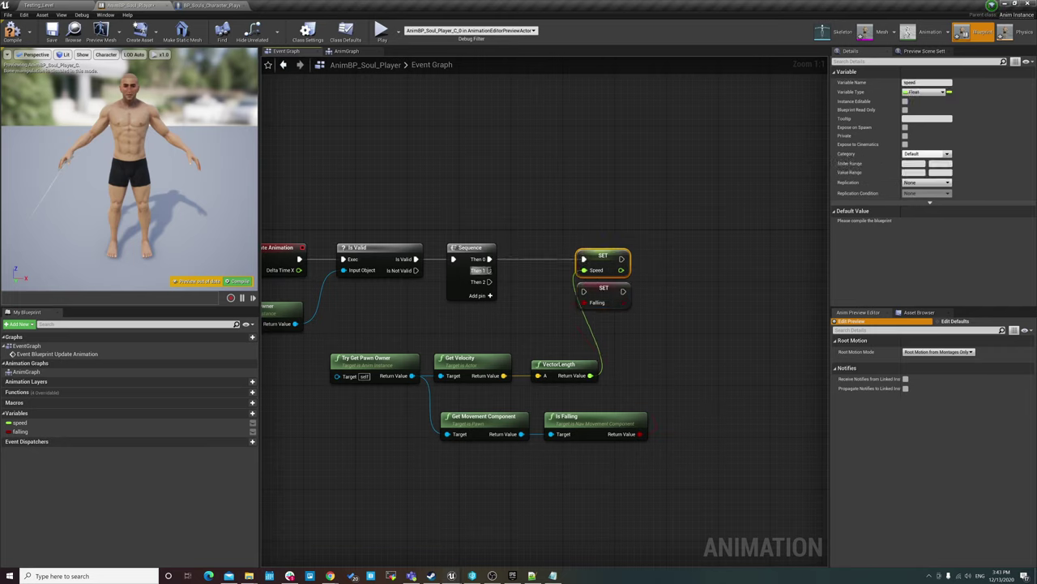
drag(490, 270, 583, 291)
right_drag(672, 273, 714, 227)
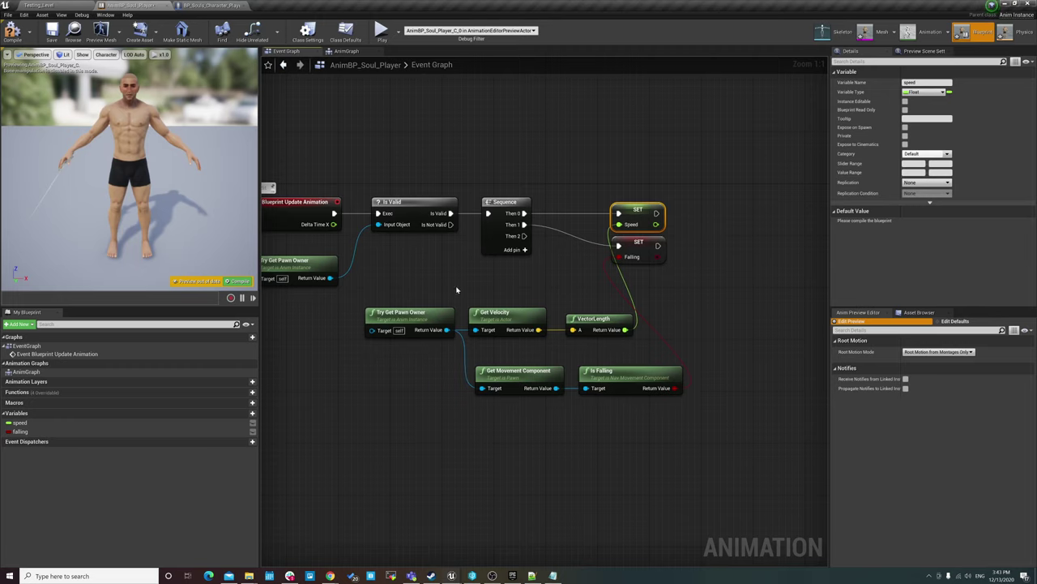
- Open the animation blueprint's AnimGraph and frame the view around the Output Pose node
click(492, 576)
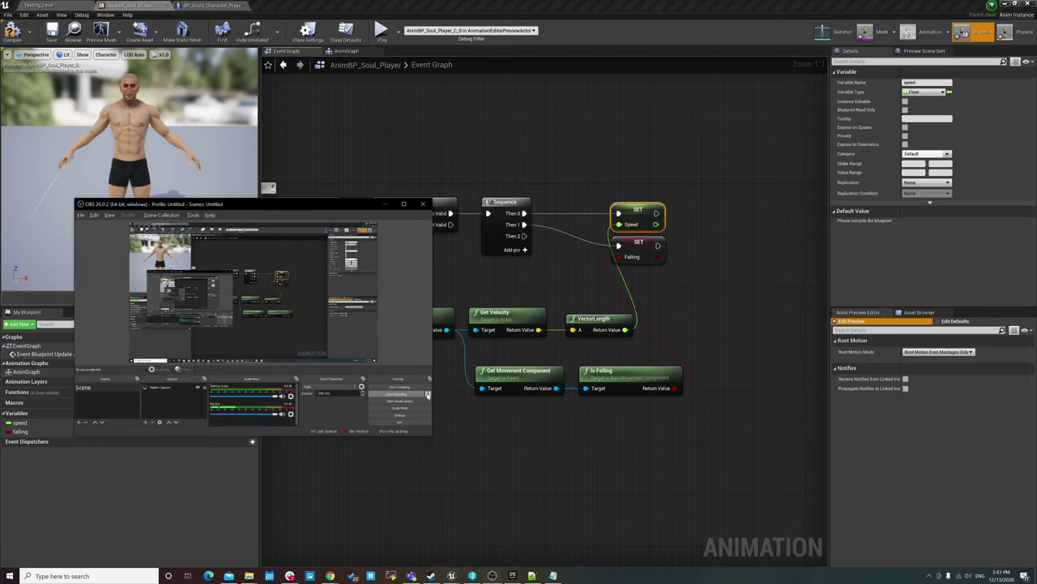
click(535, 186)
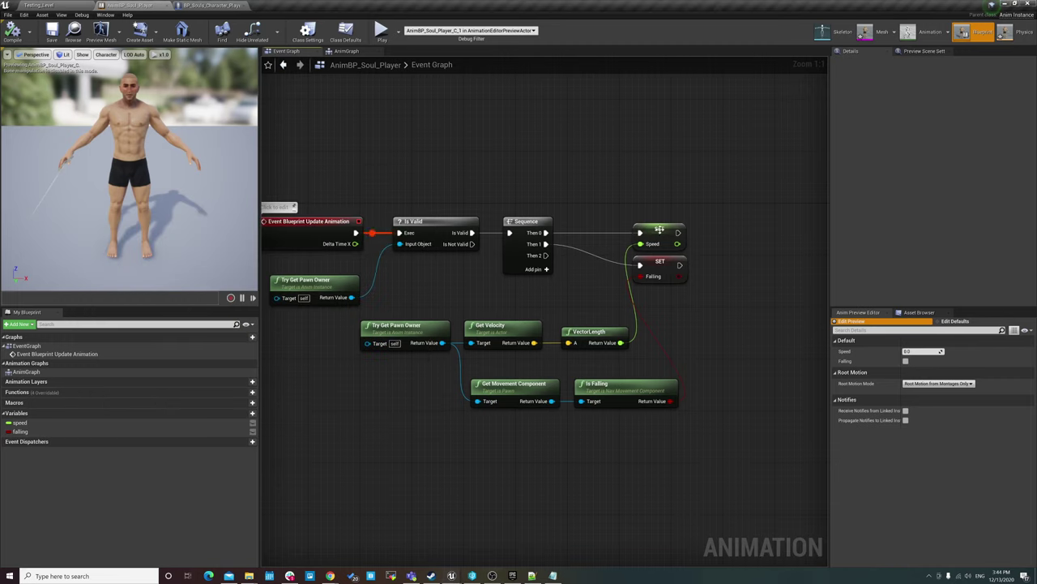
right_drag(529, 184, 566, 207)
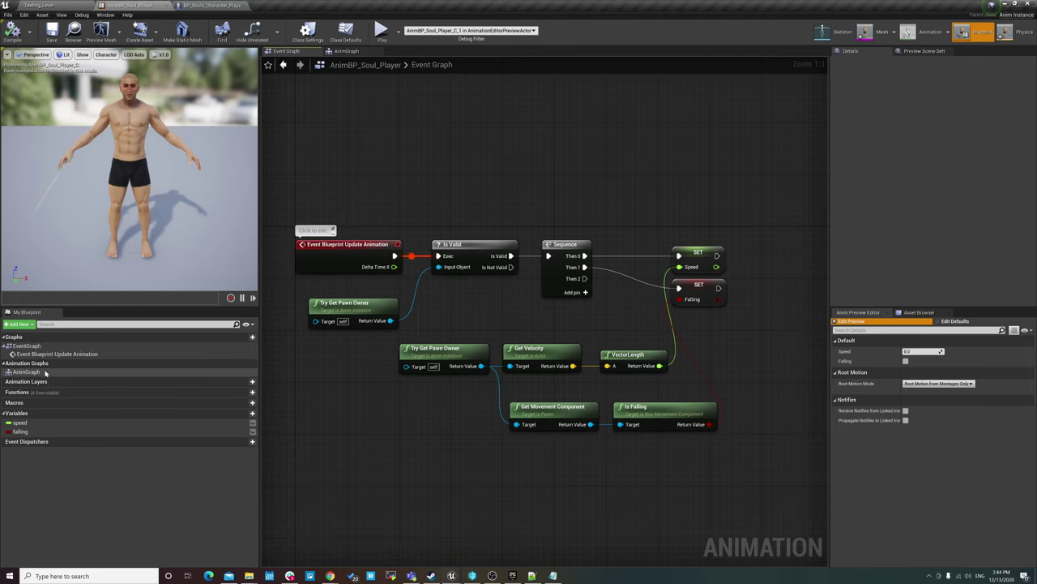
double_click(32, 371)
right_drag(446, 301, 451, 272)
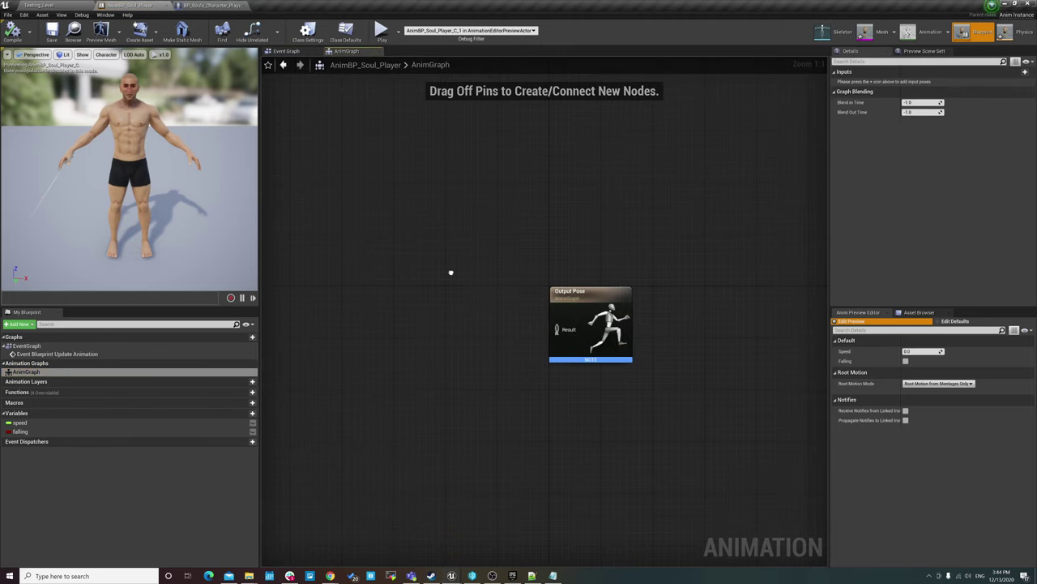
click(286, 53)
click(338, 52)
click(312, 52)
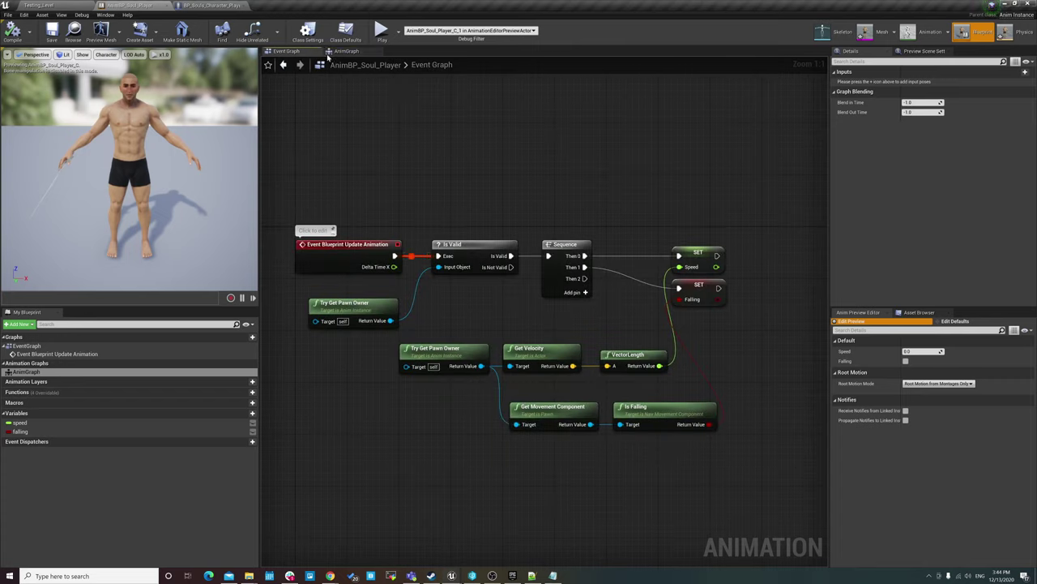
click(342, 52)
right_drag(463, 204, 540, 241)
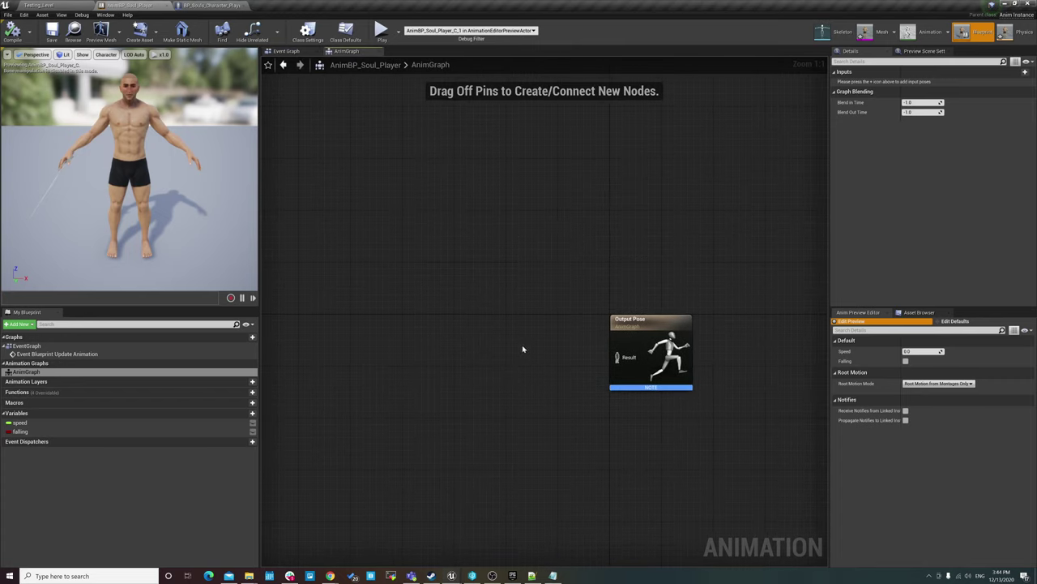
right_drag(496, 393, 446, 242)
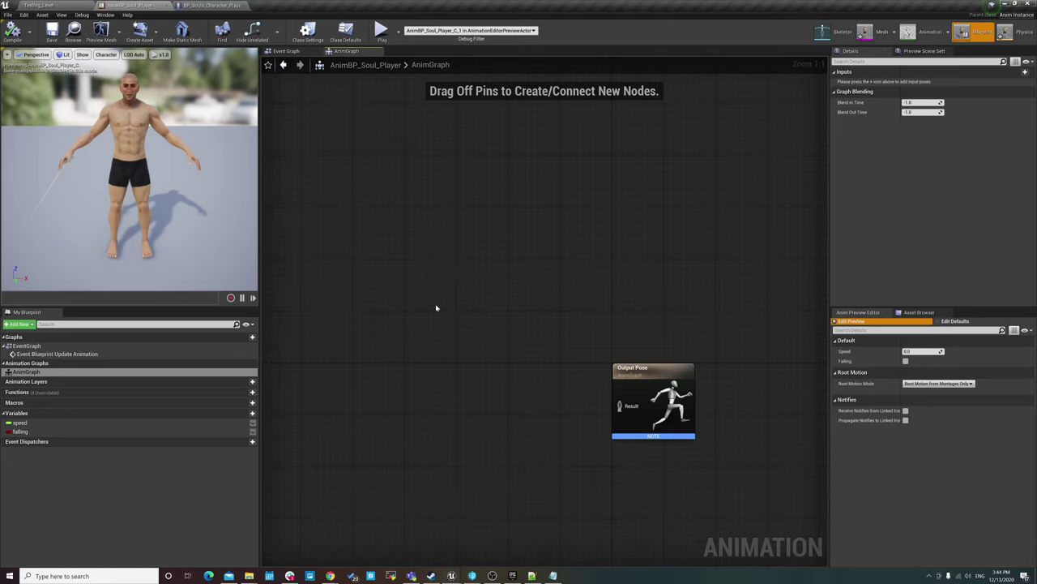
- Add a new state machine beside Output Pose and name it GroundLocalMotion
right_click(418, 270)
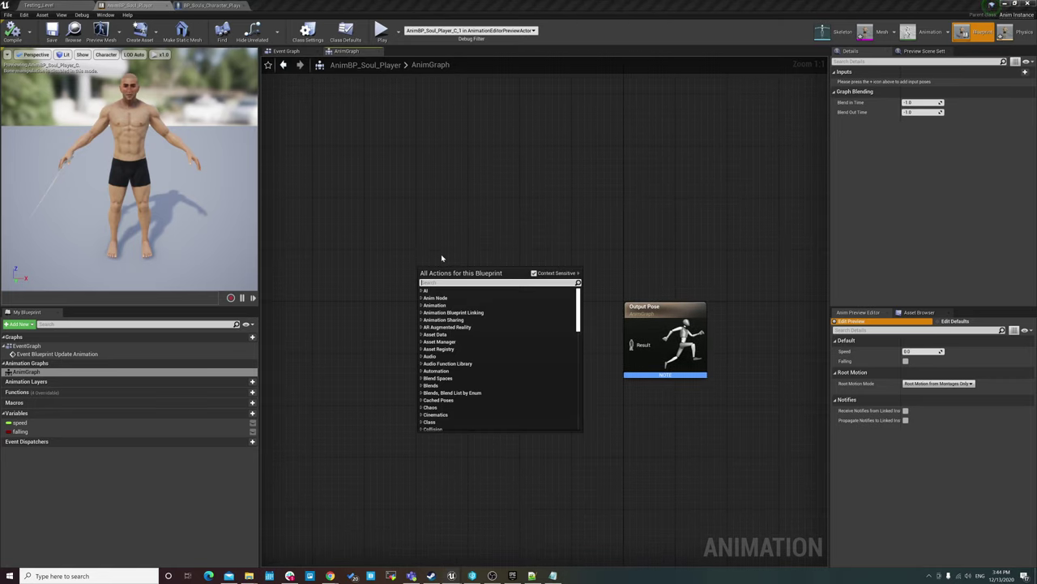
text(stat)
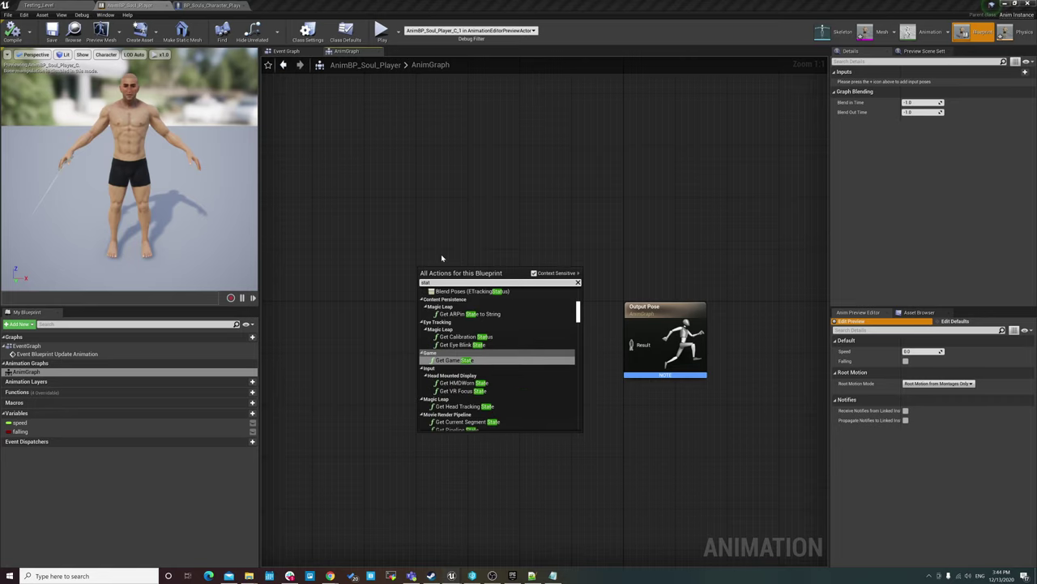
text(e)
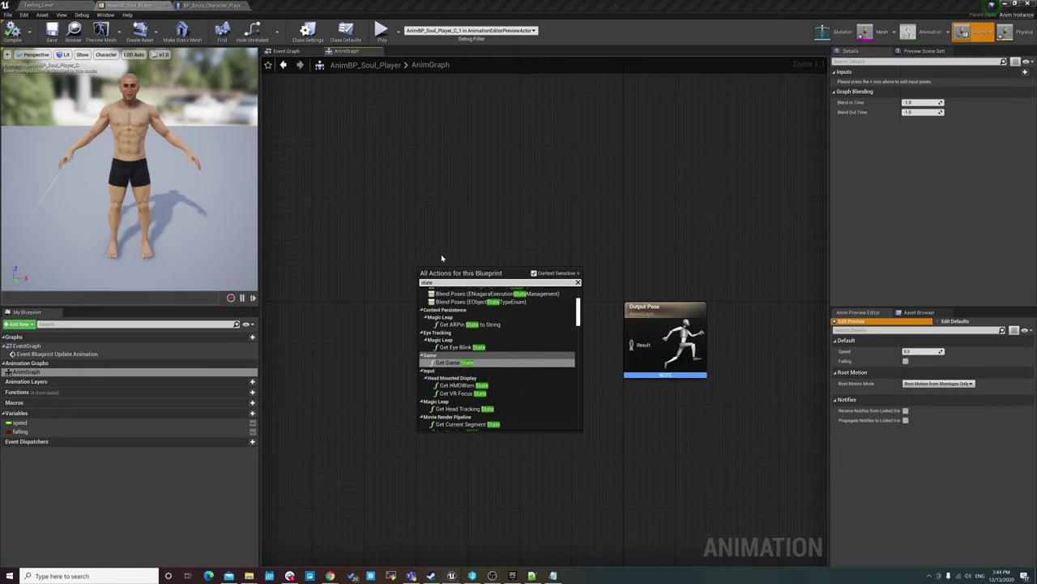
text(machi)
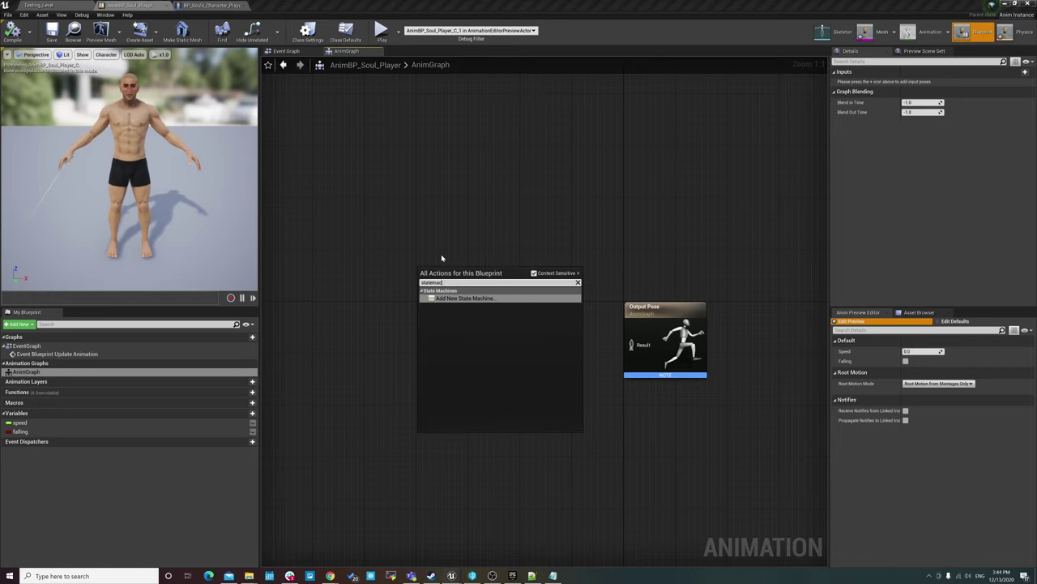
key(Return)
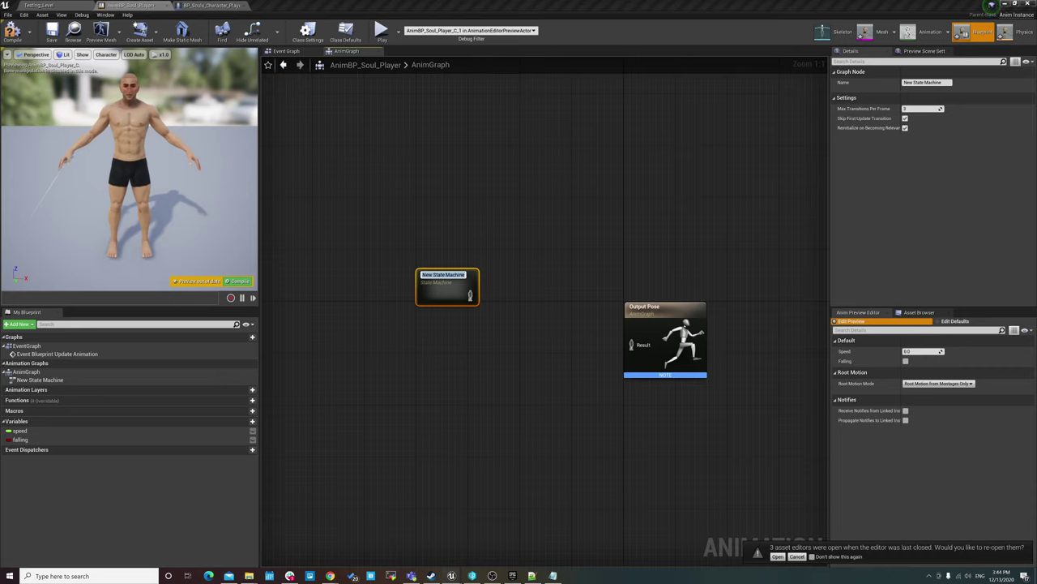
click(944, 82)
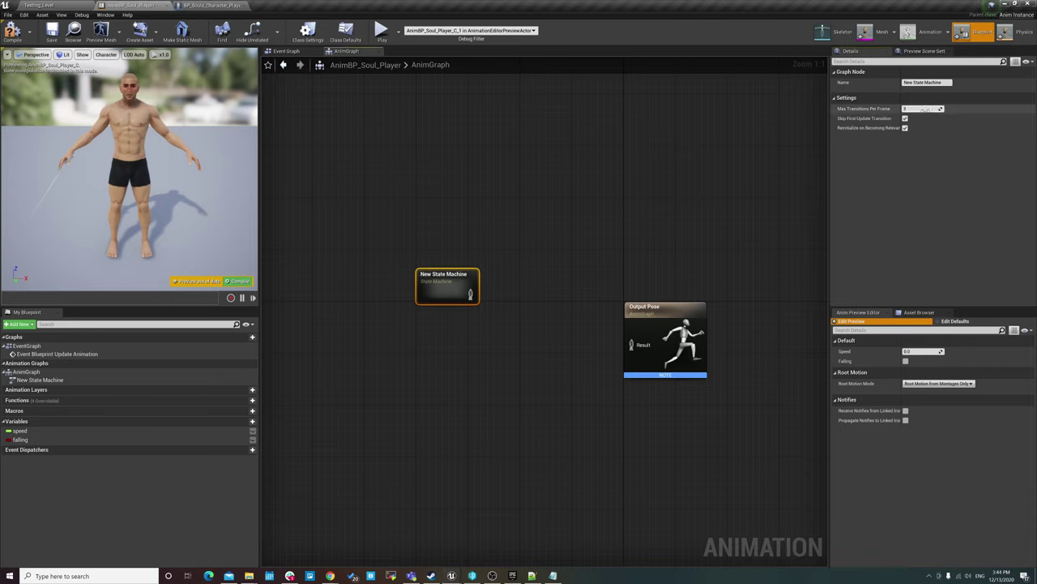
text(GroundLocalMotion)
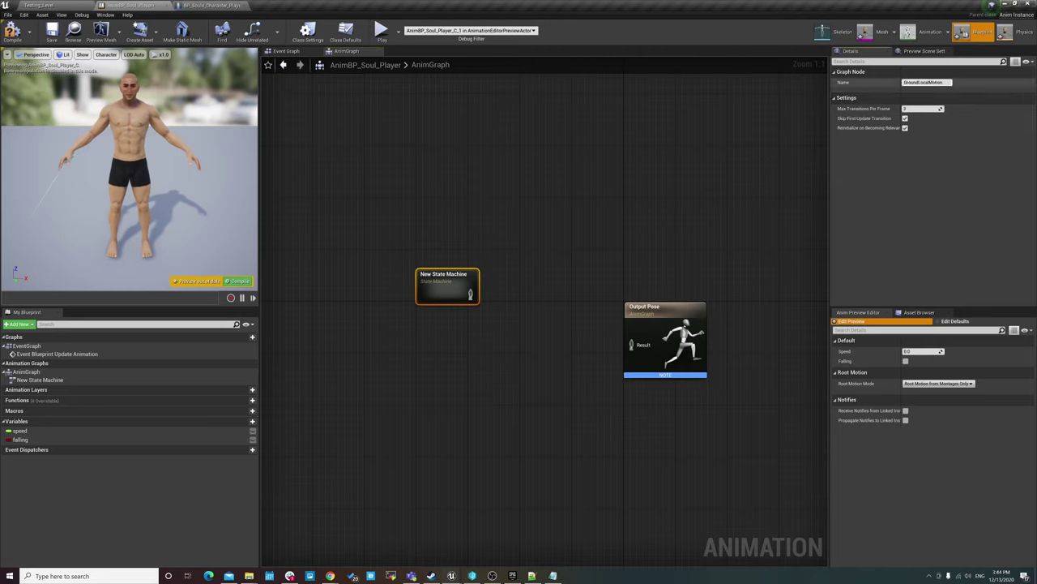
key(Return)
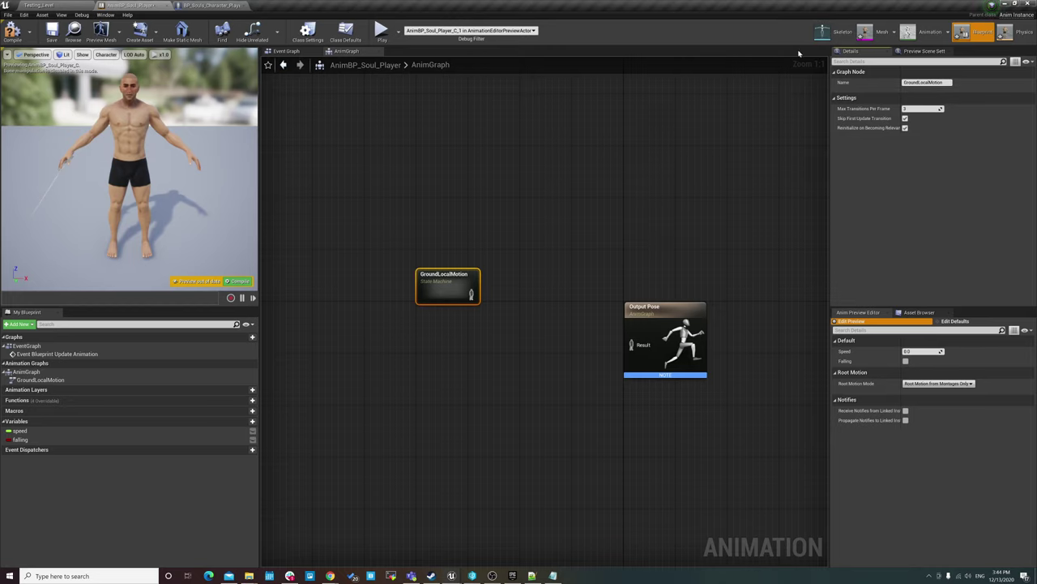
drag(422, 274, 423, 262)
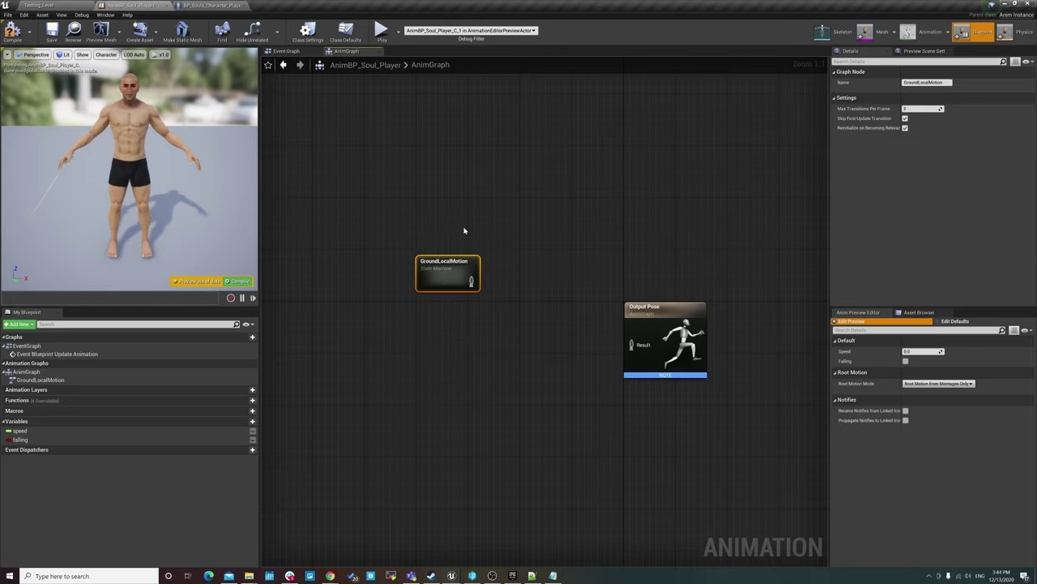
click(459, 237)
- Inside GroundLocalMotion, add a new state near Entry and name it Idle
double_click(444, 271)
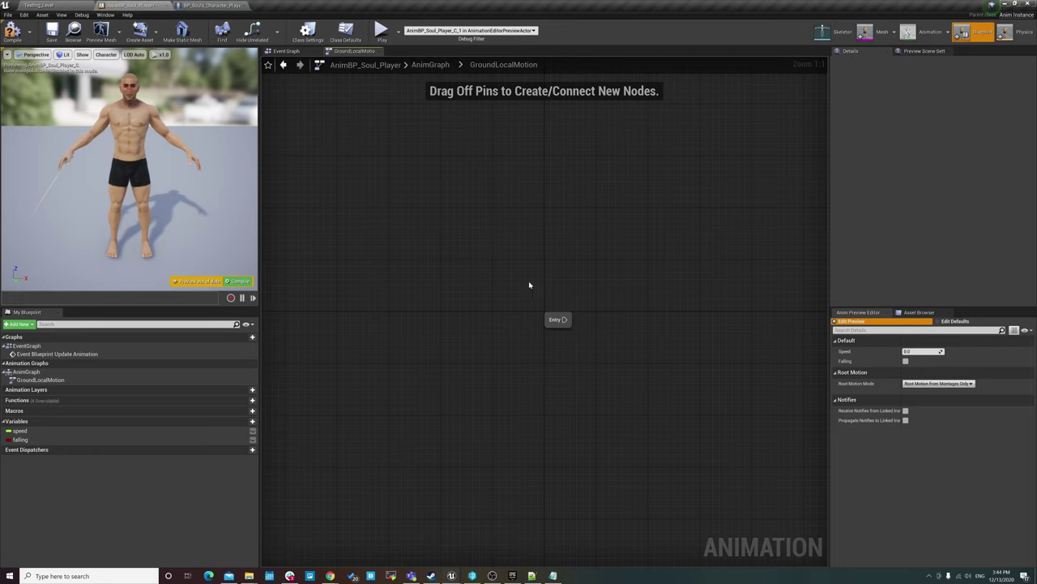
right_drag(632, 370, 525, 364)
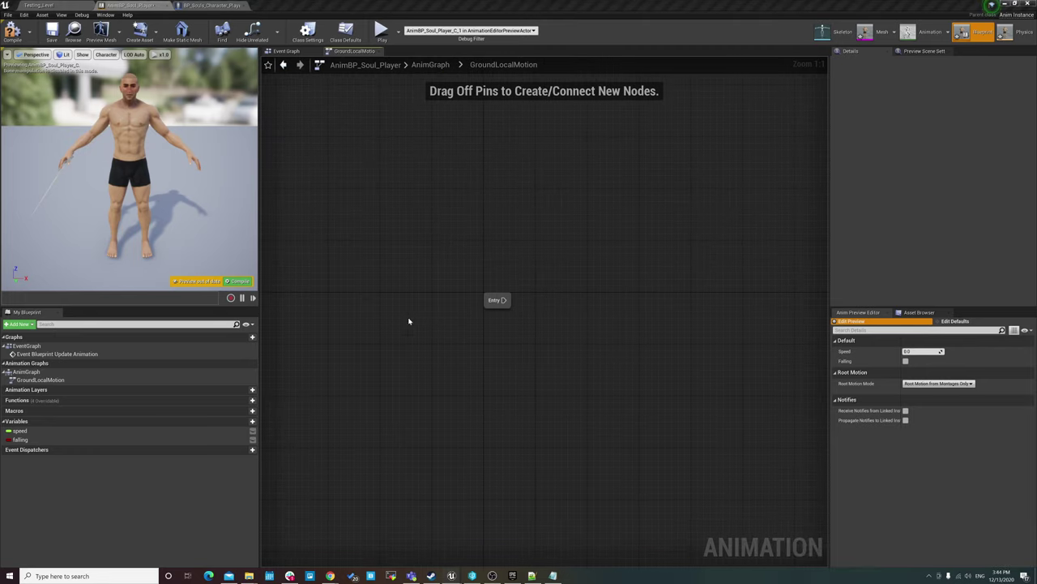
right_drag(525, 317, 362, 341)
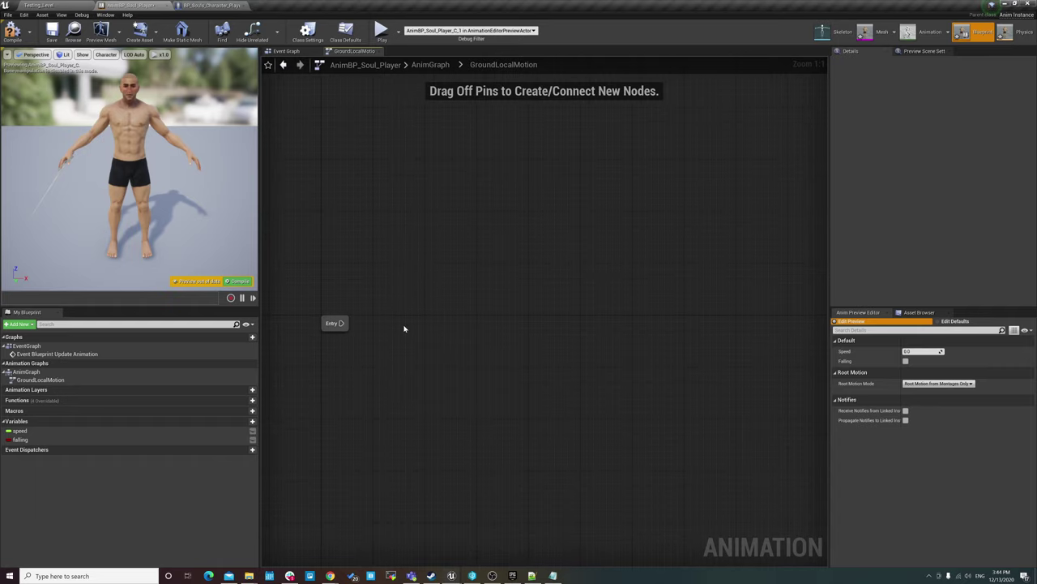
right_drag(439, 327, 469, 305)
right_click(434, 312)
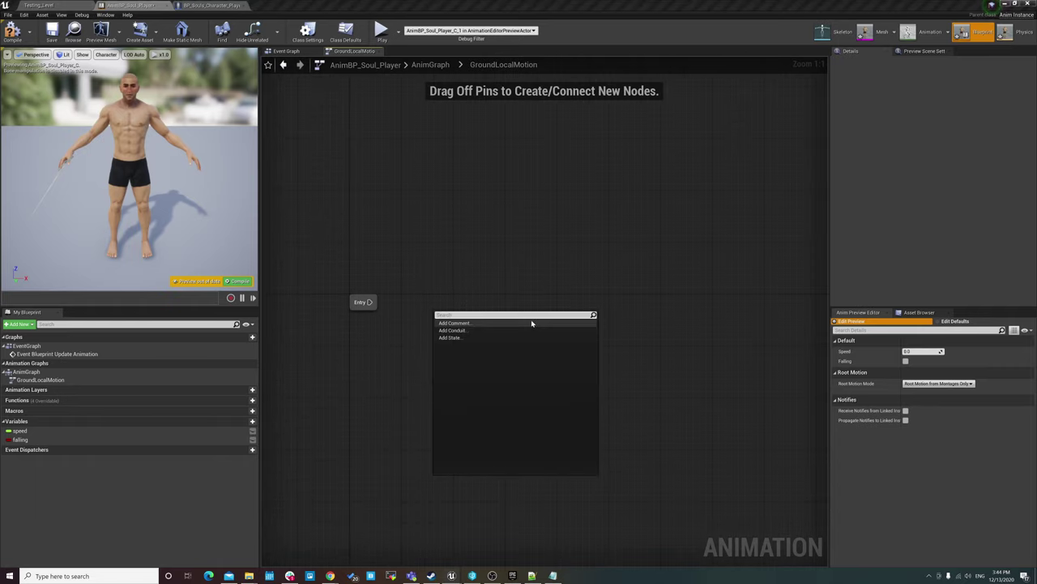
text(stat)
click(531, 322)
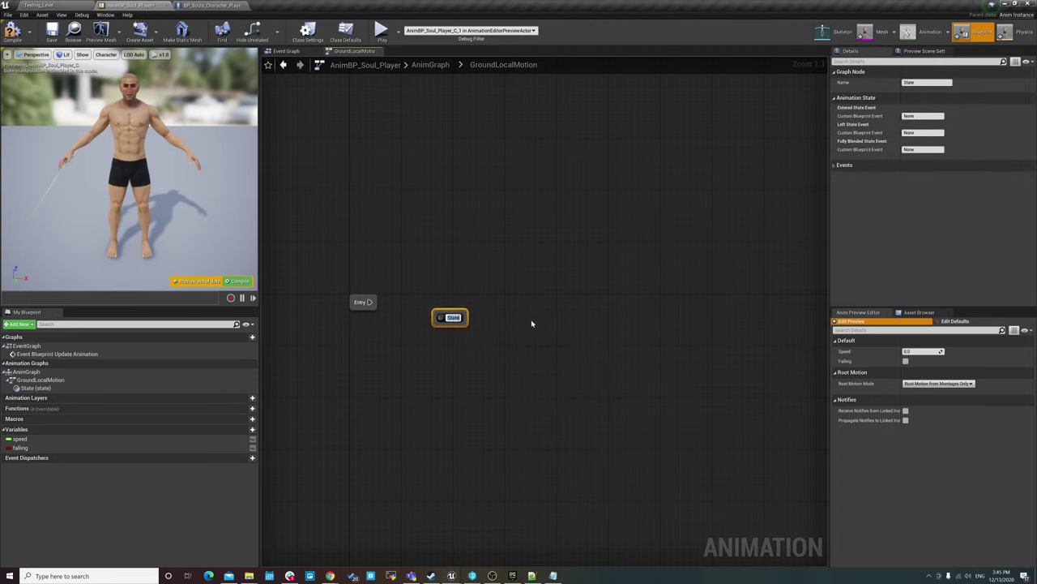
key(Return)
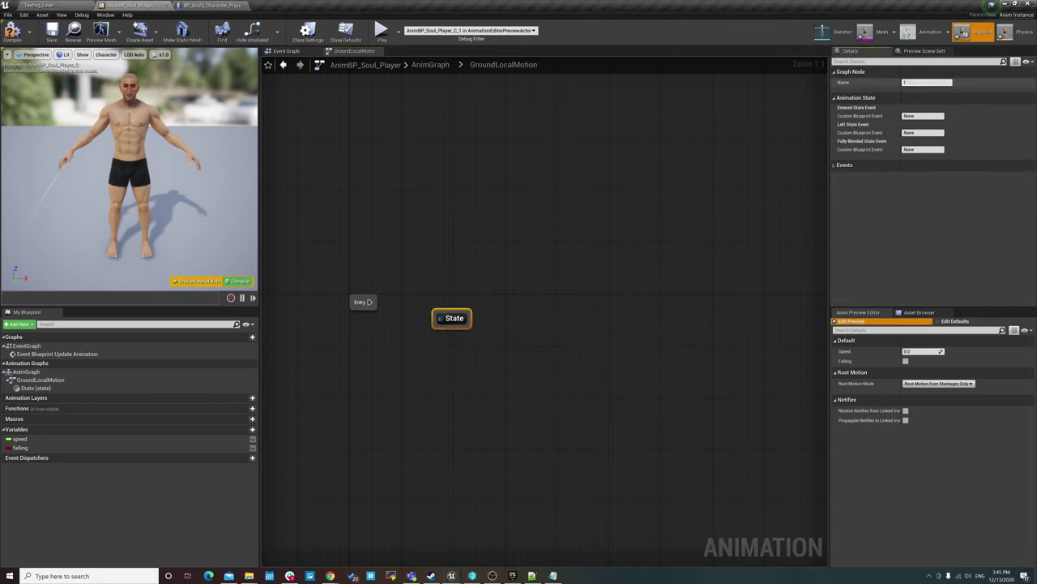
text(Idle)
key(Return)
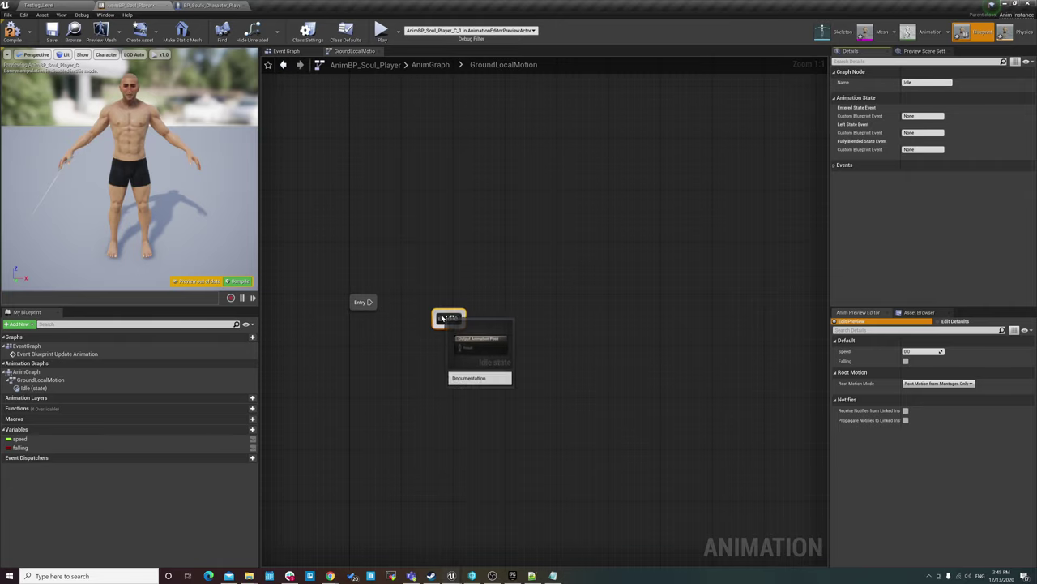
- Line the Idle state up with Entry and wire Entry into Idle
drag(451, 316, 452, 303)
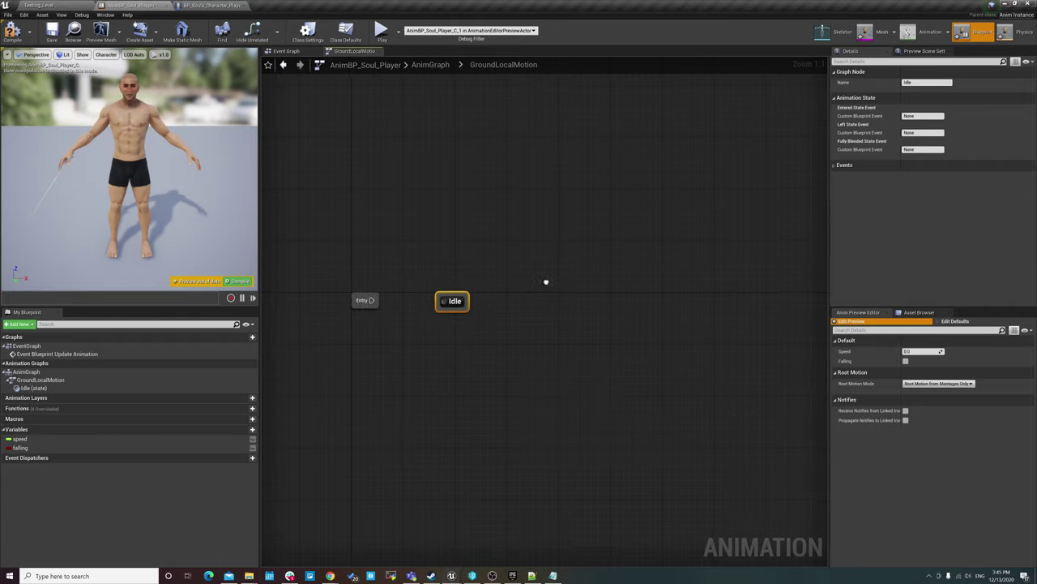
mouse_move(547, 287)
right_down()
mouse_move(567, 273)
mouse_move(527, 270)
mouse_move(507, 299)
right_up()
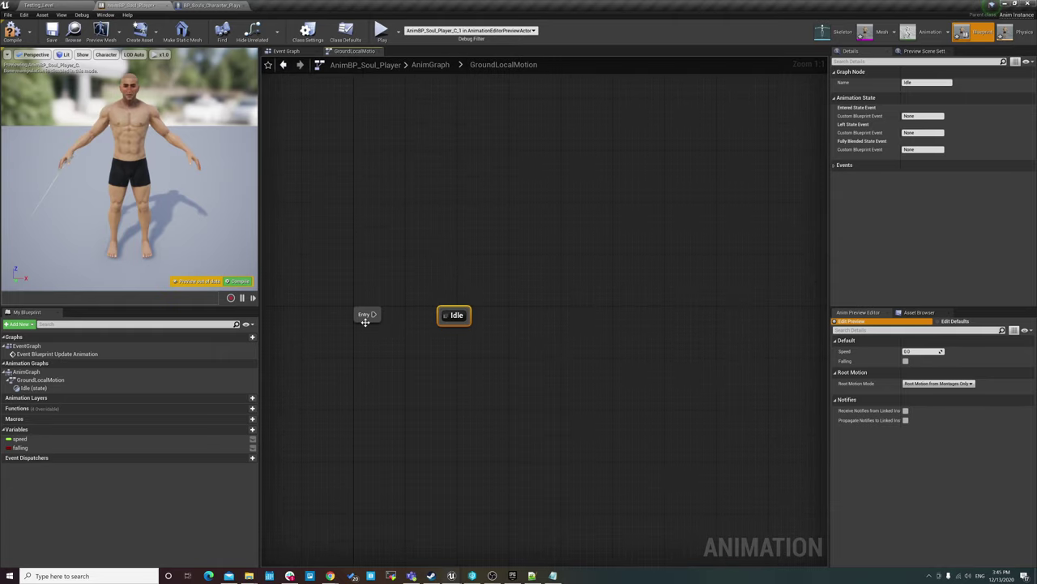
drag(372, 316, 446, 318)
right_click(510, 284)
click(478, 340)
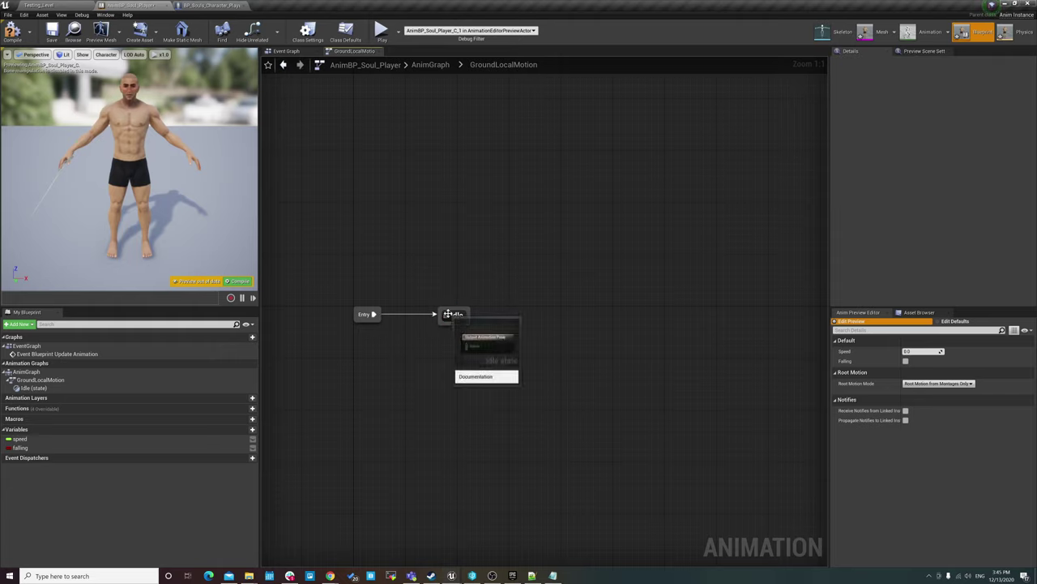
- Open the Idle state's graph and move Output Animation Pose up and left
double_click(453, 317)
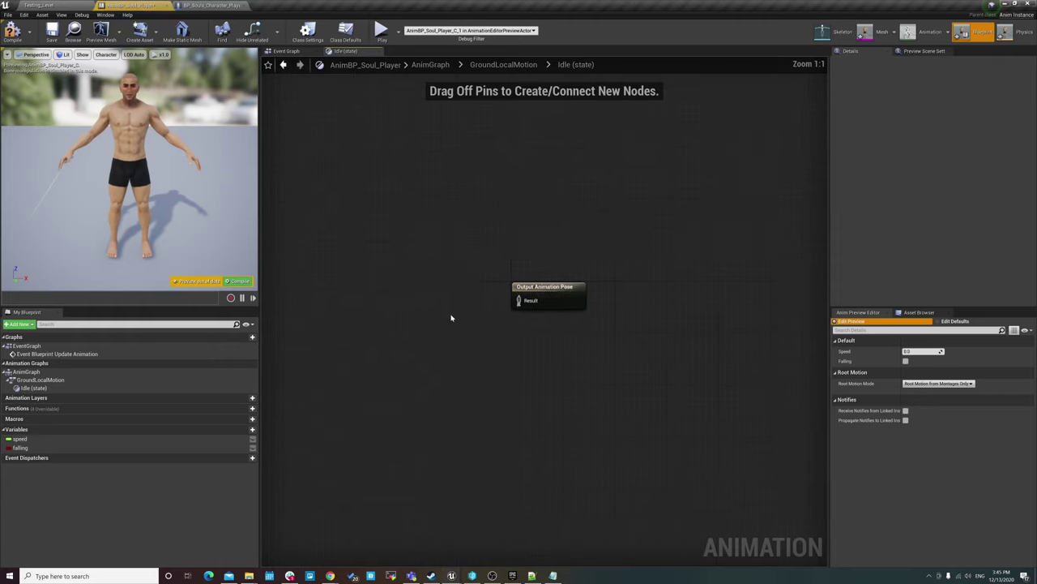
right_drag(452, 317, 593, 347)
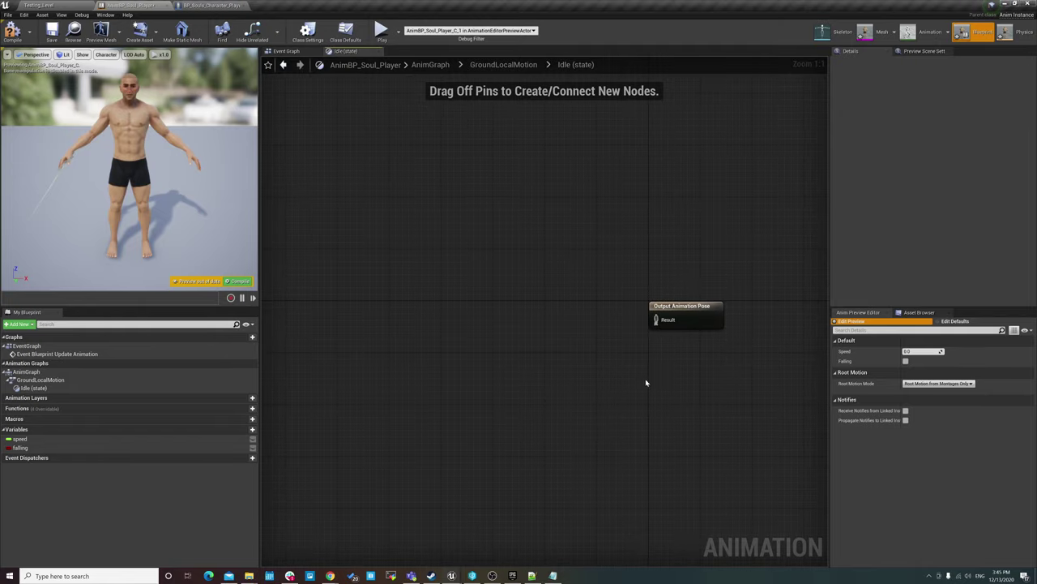
right_drag(580, 358, 590, 372)
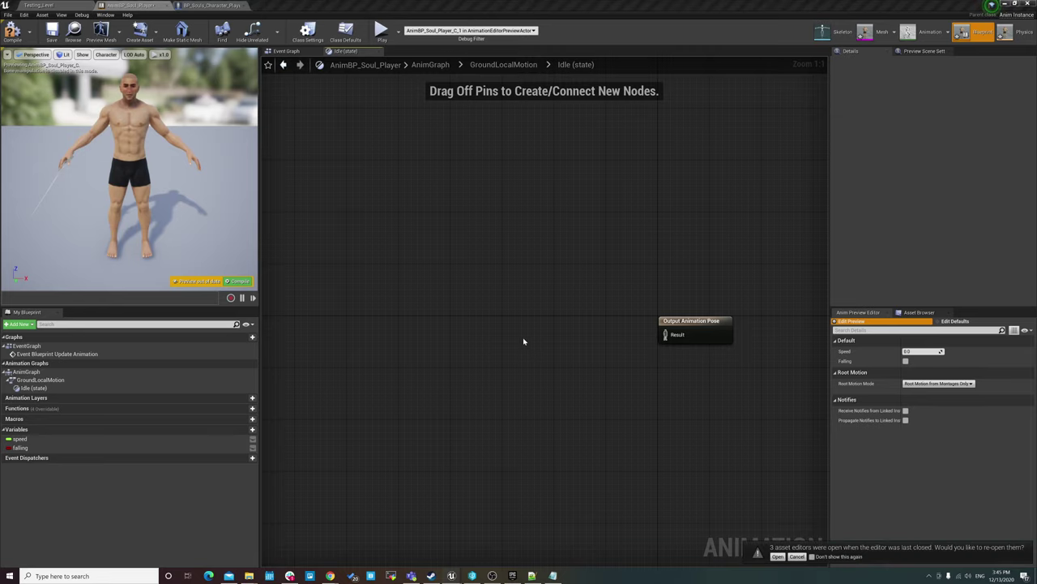
drag(707, 321, 662, 298)
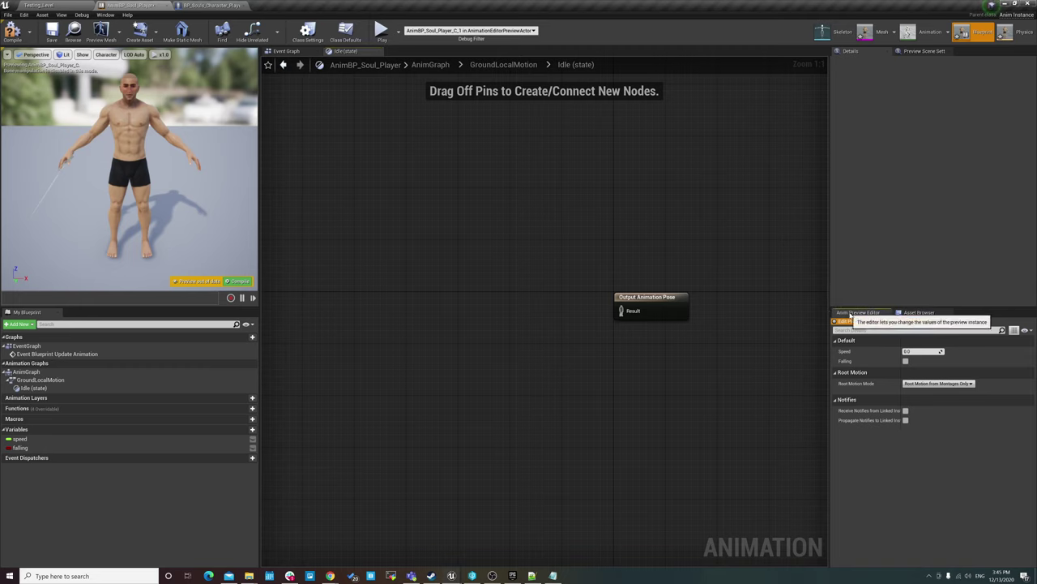
- Show the Asset Browser and scroll through the available animation assets
click(919, 312)
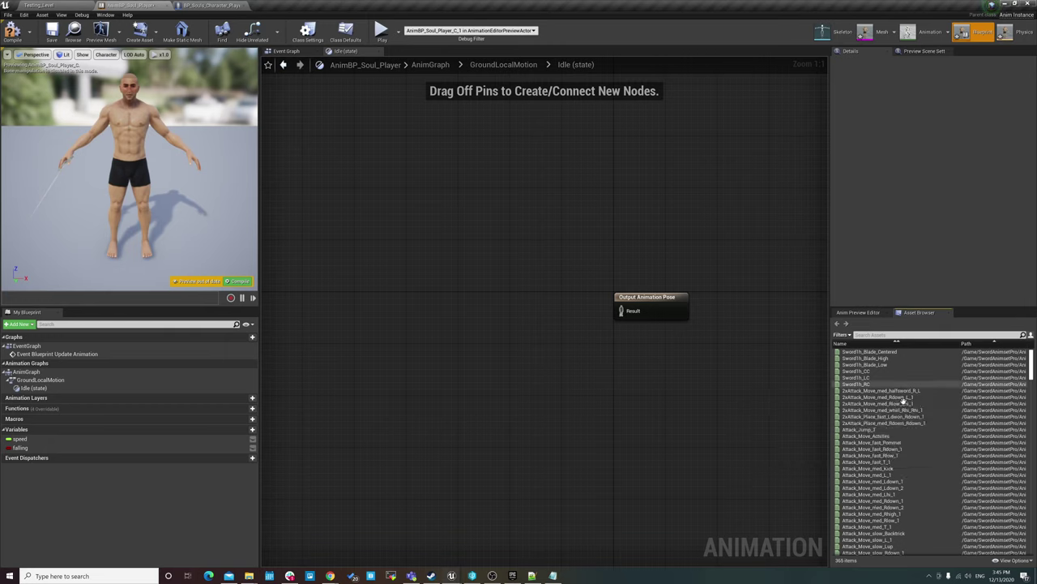
scroll(875, 363, down, 4)
scroll(887, 405, down, 4)
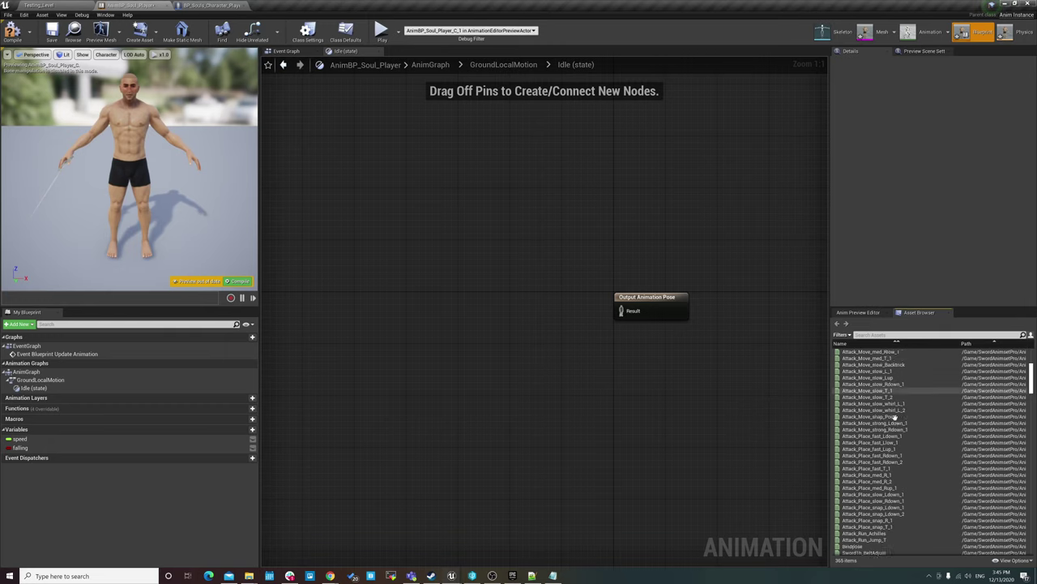
scroll(894, 423, down, 4)
scroll(894, 423, up, 3)
scroll(883, 405, up, 4)
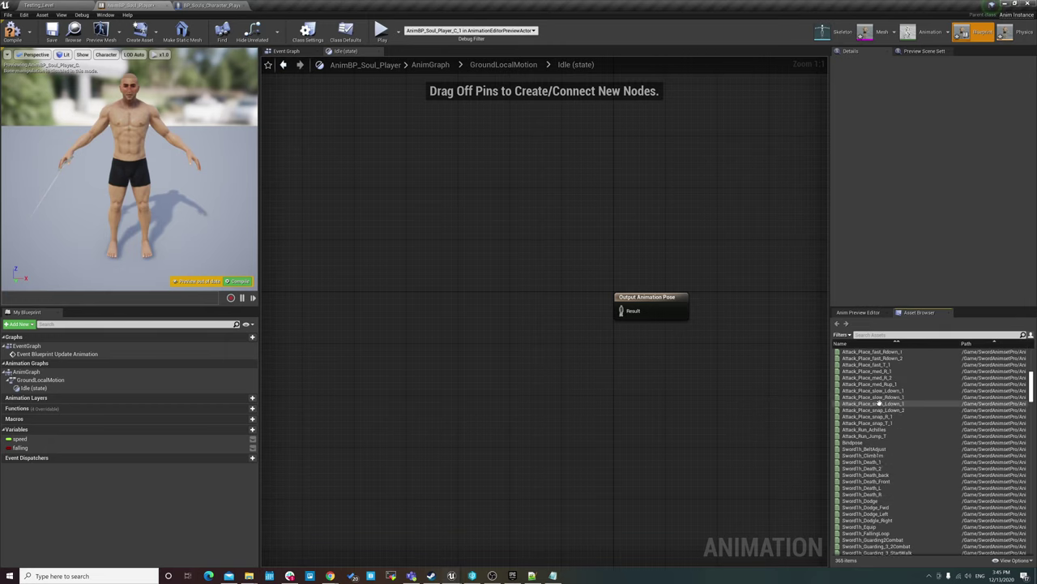
scroll(879, 397, up, 4)
scroll(880, 397, up, 5)
scroll(880, 397, up, 2)
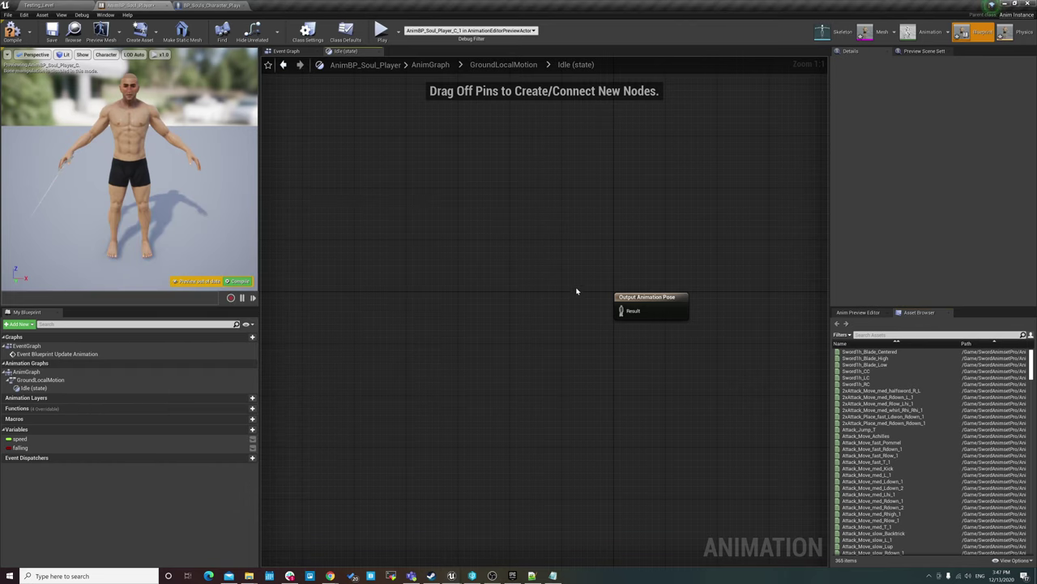
- Glance at the Testing_Level editor, then return to the Idle graph's asset list
right_drag(533, 314, 489, 328)
click(49, 6)
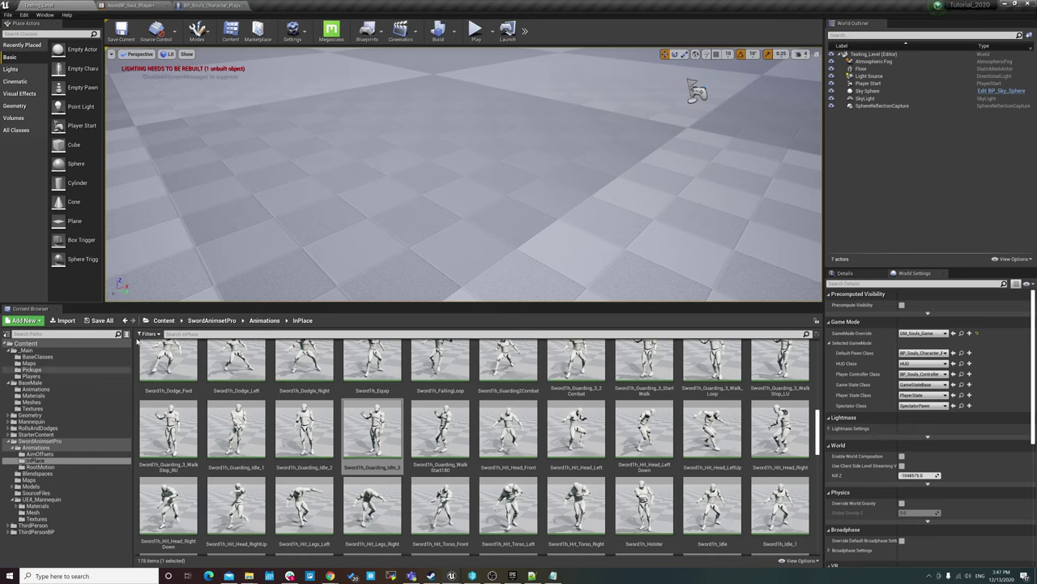
click(134, 6)
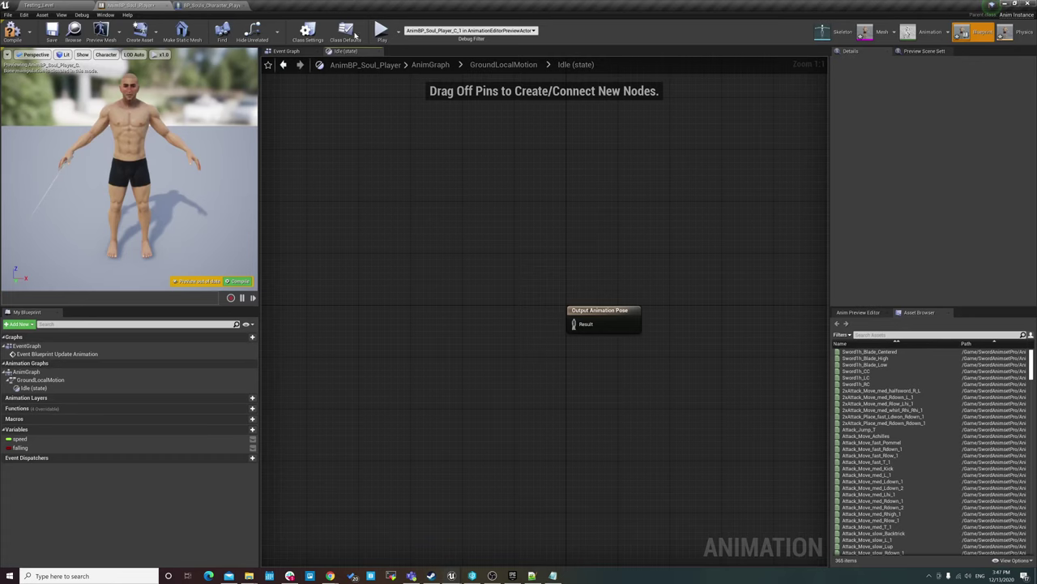
scroll(937, 411, down, 5)
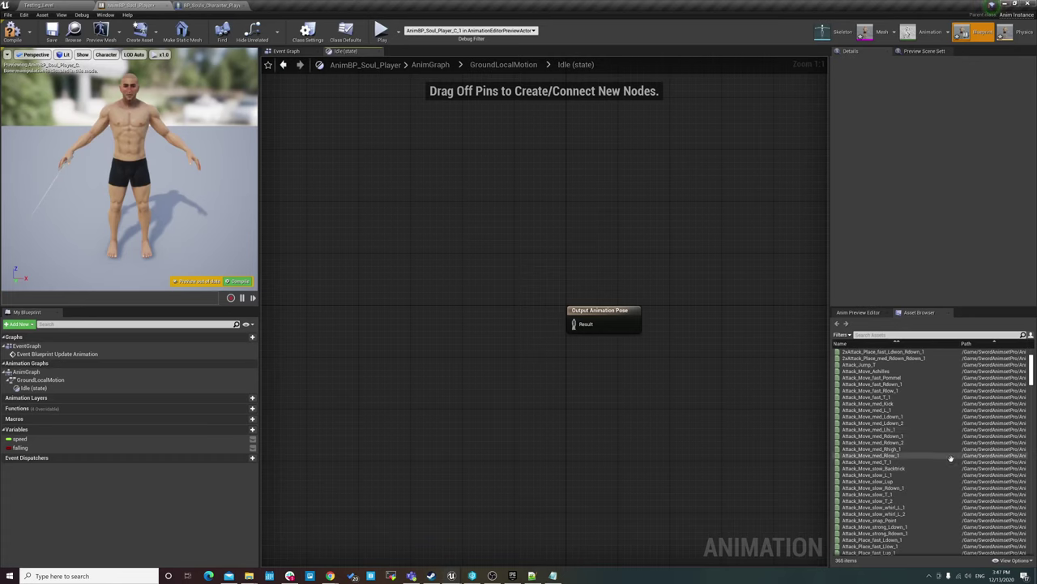
scroll(940, 438, down, 5)
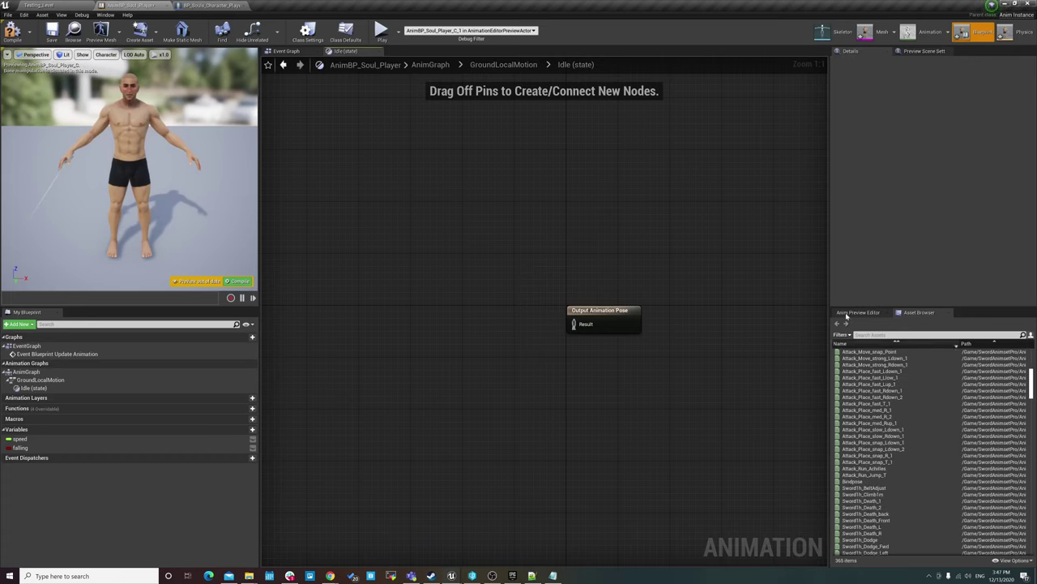
- In the level editor, copy Sword1h_Guarding_Idle_3 into the Players folder
click(66, 5)
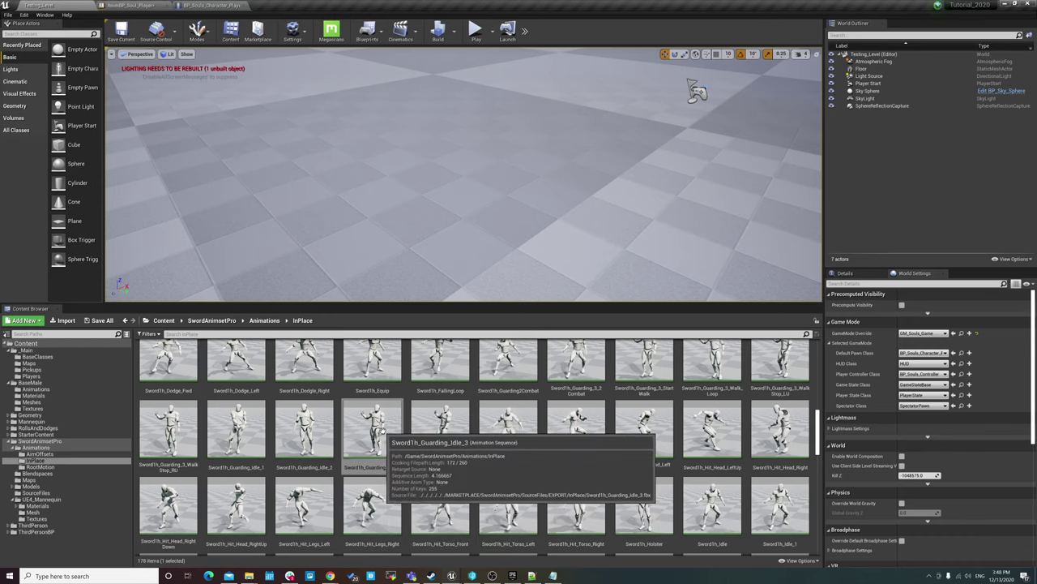
drag(371, 450, 51, 377)
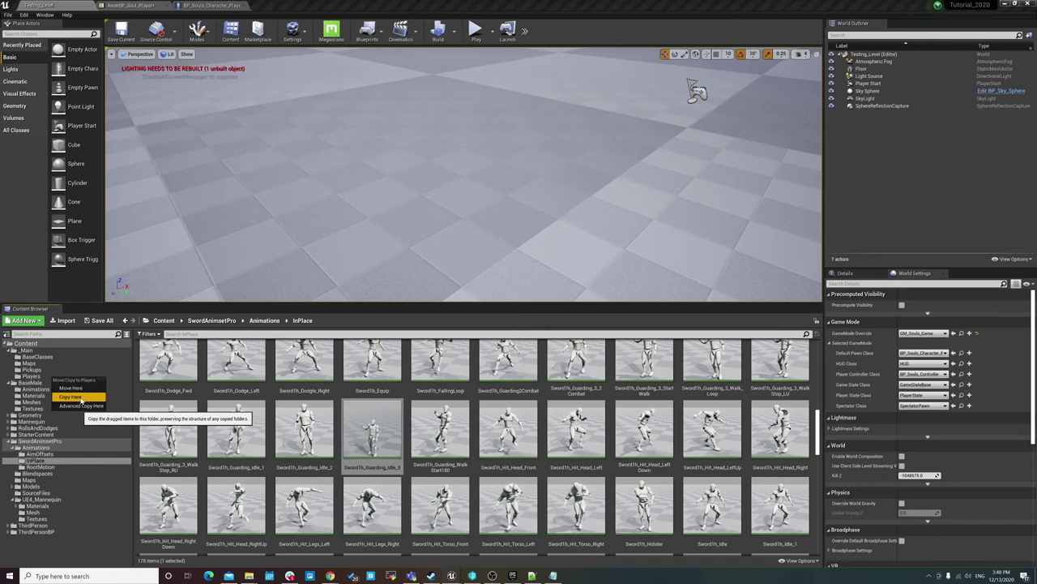
click(81, 398)
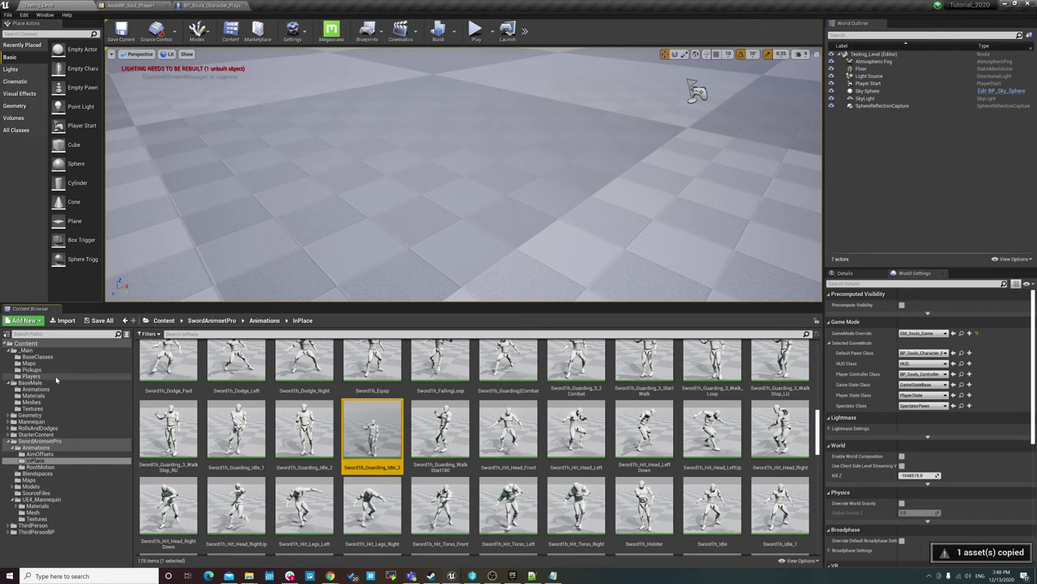
click(55, 375)
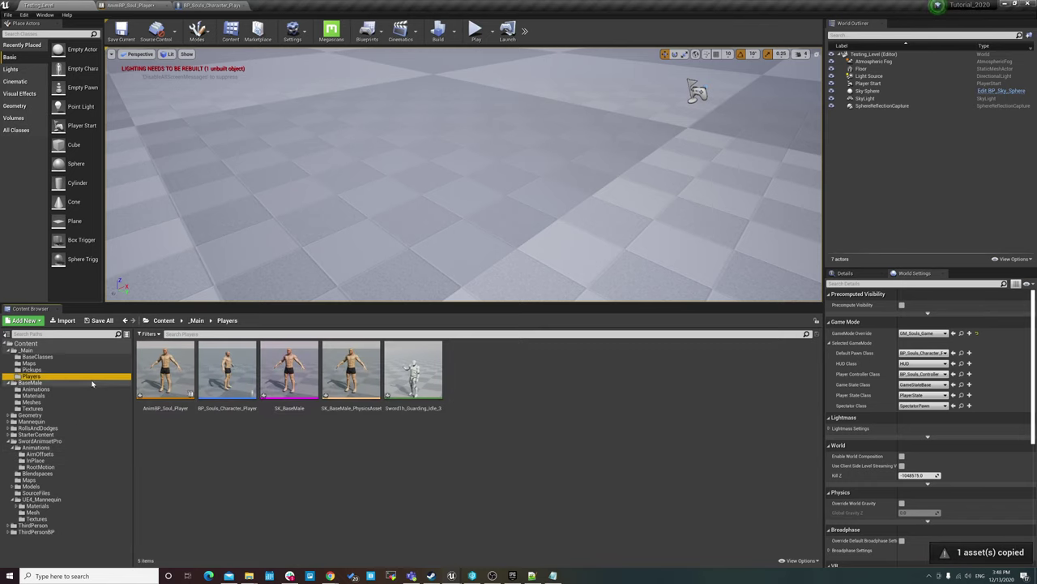
- Rename the copy to Anim_Soul_Onehand_Sword_Idle_1 and reopen AnimBP_Soul_Player
click(413, 381)
click(426, 408)
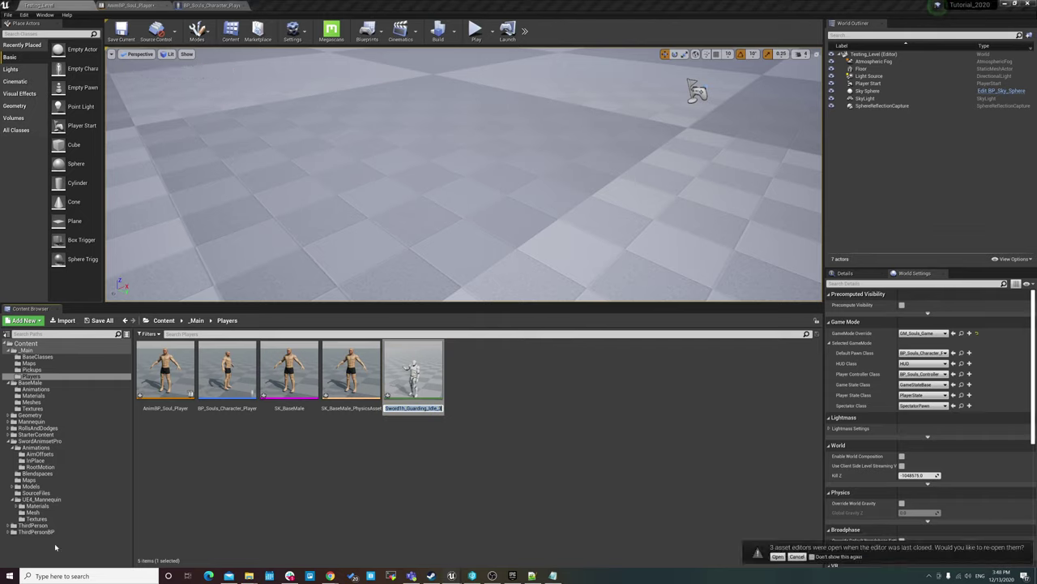
key(ctrl+v)
key(Return)
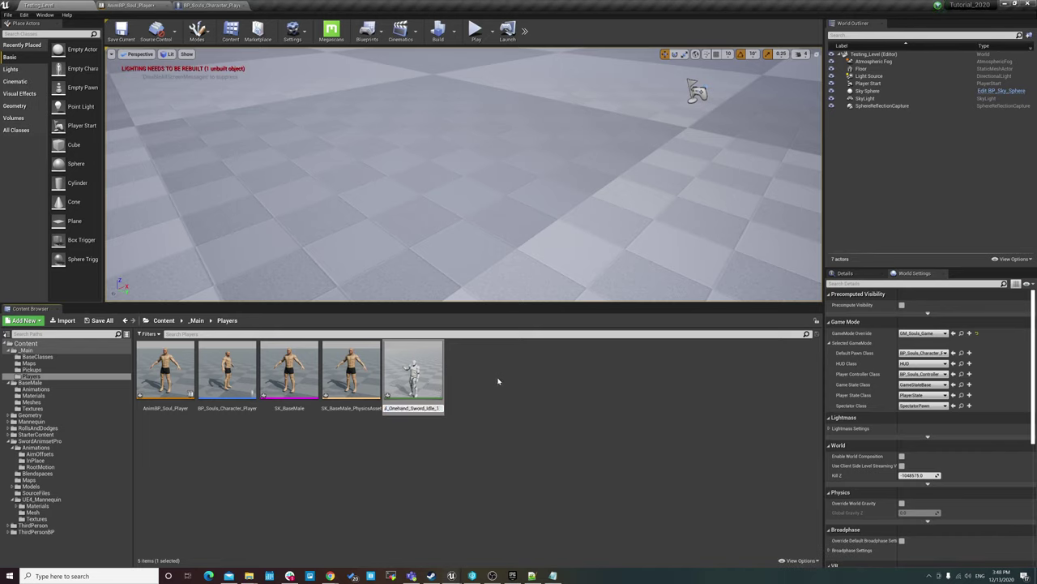
click(369, 436)
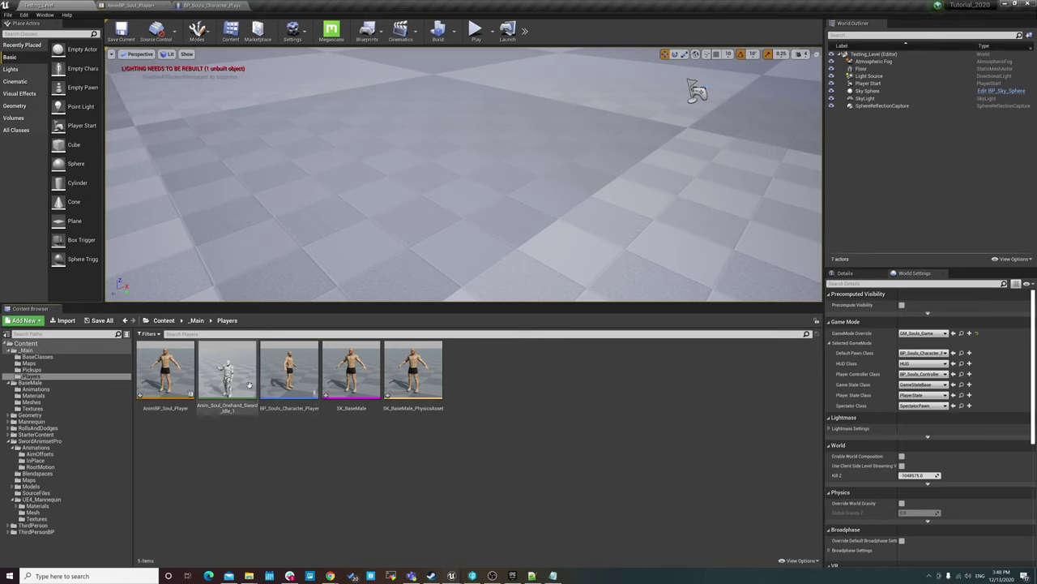
mouse_move(250, 379)
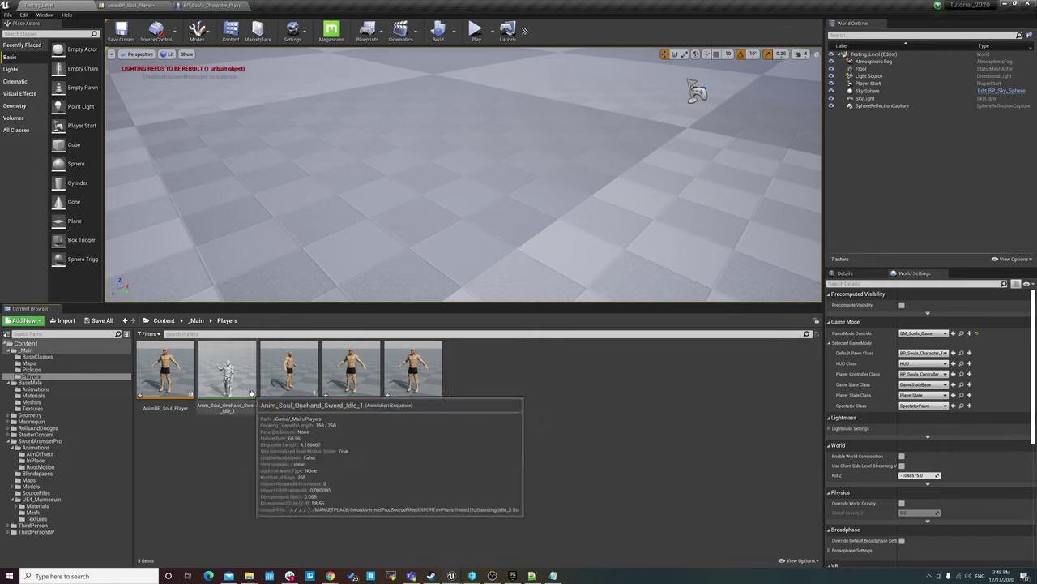
double_click(166, 369)
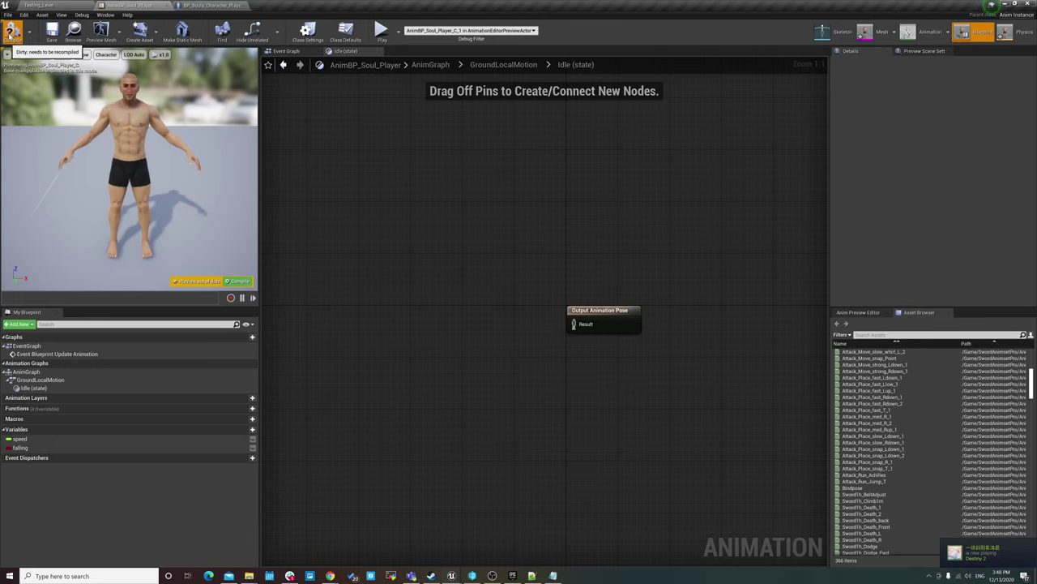
- Compile the blueprint and add a Play Anim_Soul_Onehand_Sword_Idle_1 node to the Idle graph
click(12, 31)
scroll(940, 454, up, 2)
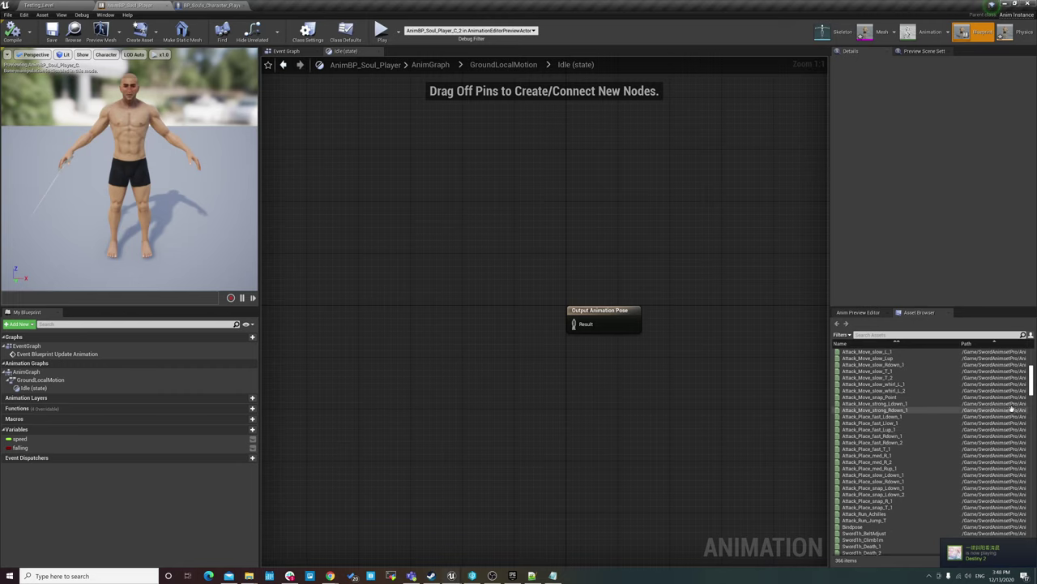
scroll(952, 405, up, 5)
scroll(940, 378, up, 1)
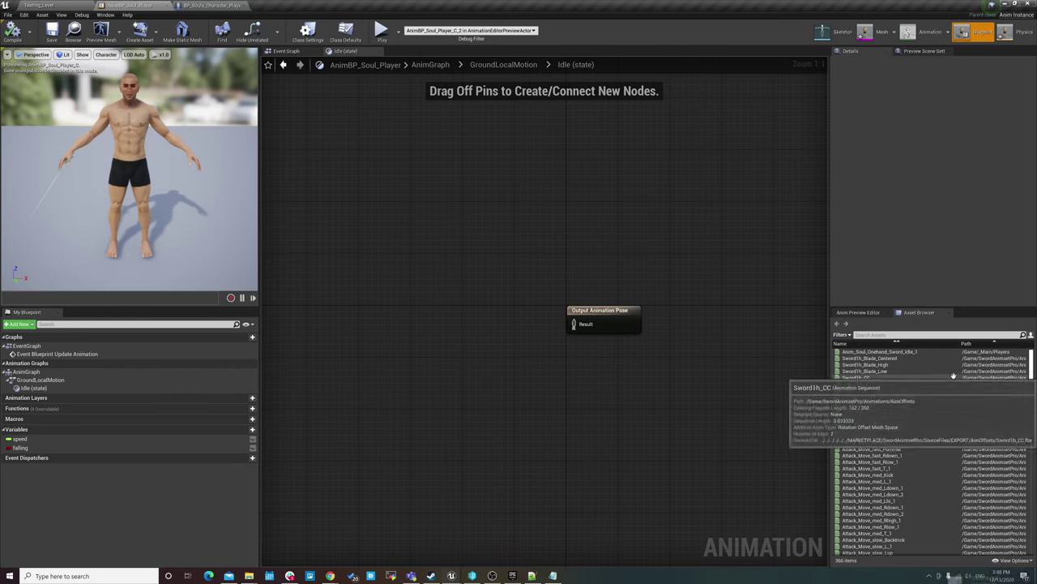
scroll(901, 349, up, 2)
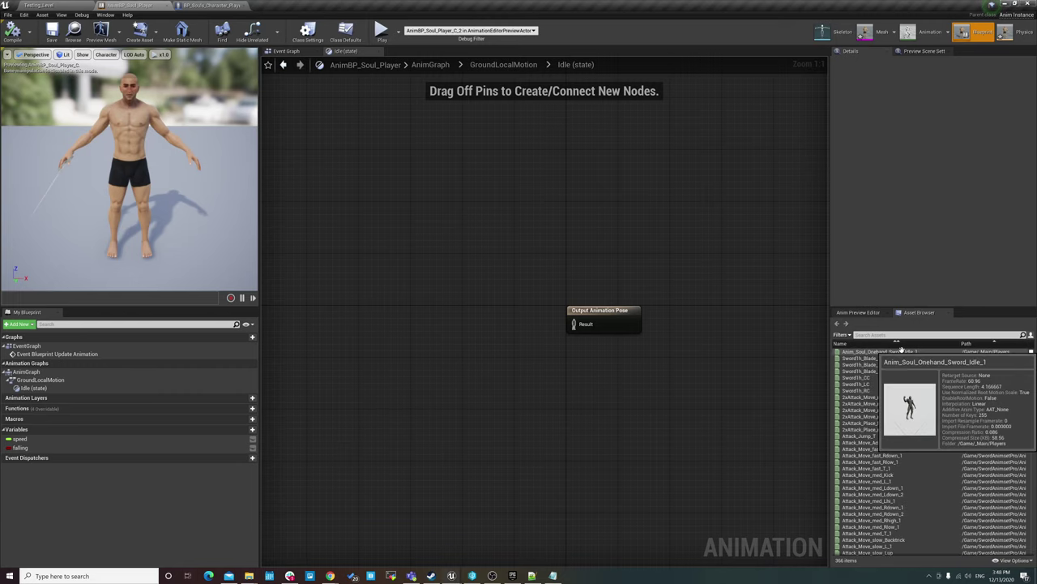
click(859, 351)
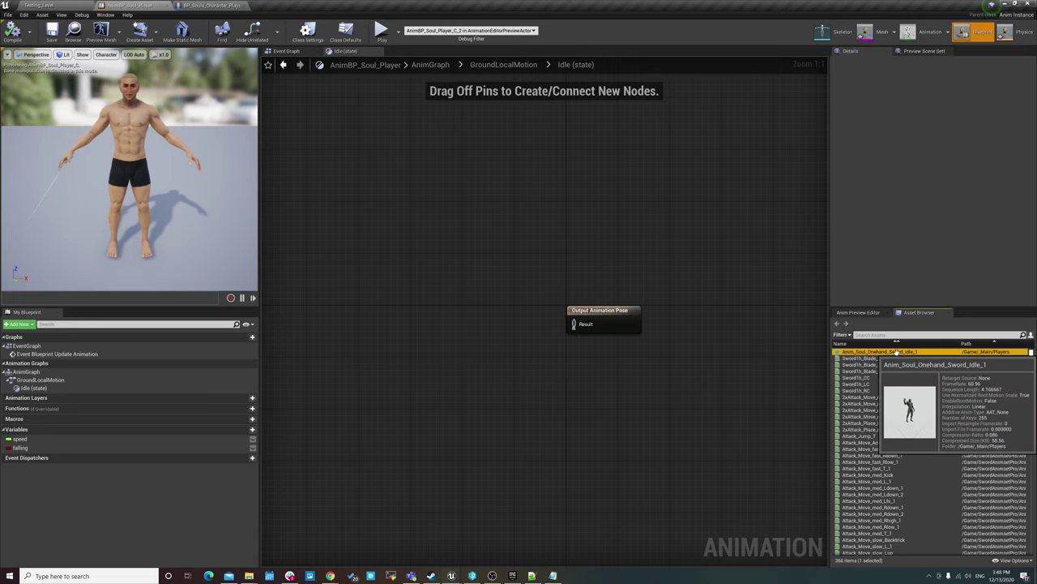
drag(896, 351, 367, 306)
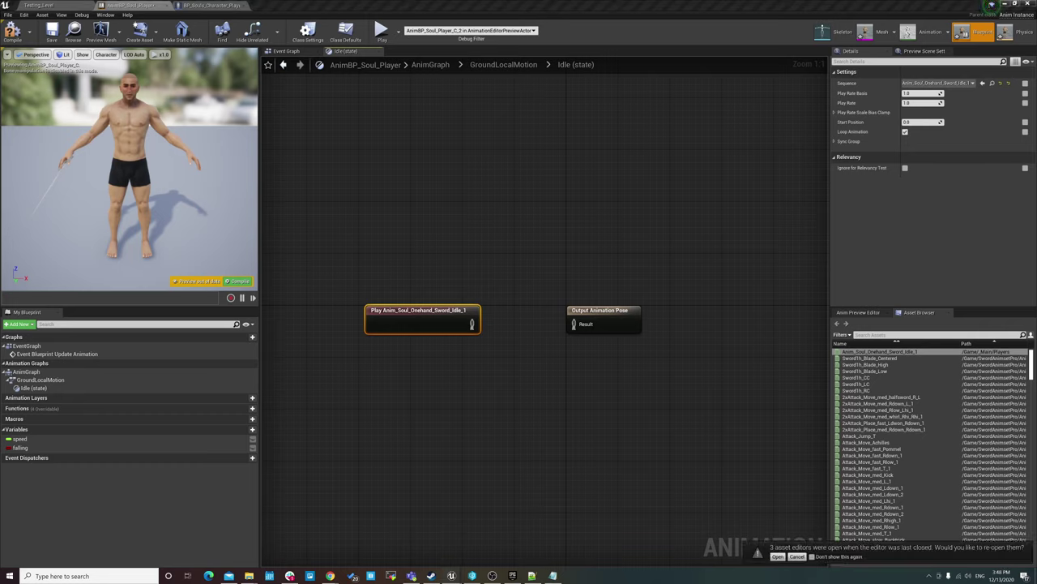
- Move the idle animation player left and Output Animation Pose right to open space
drag(427, 310, 396, 311)
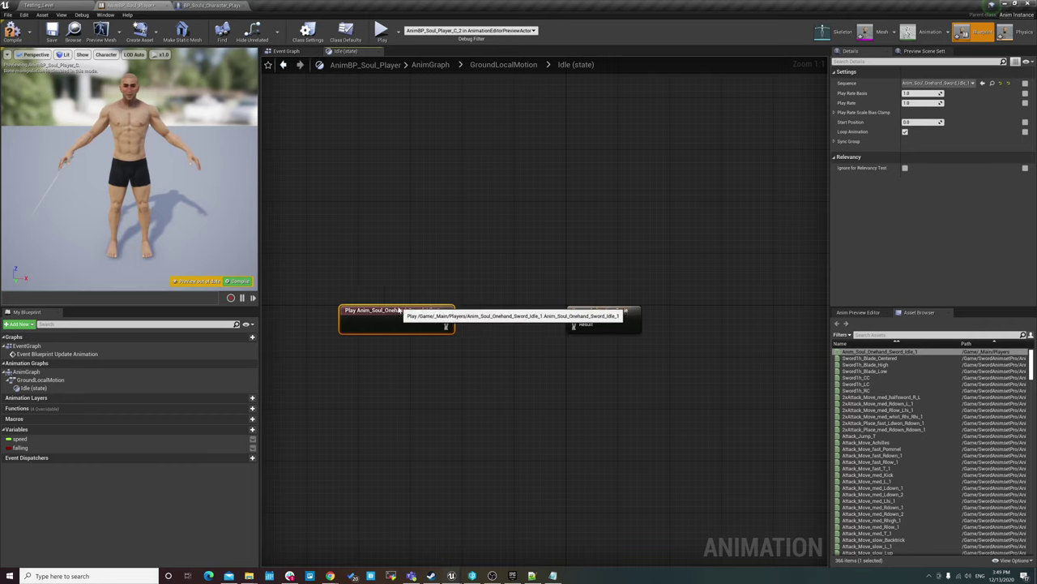
drag(588, 310, 620, 310)
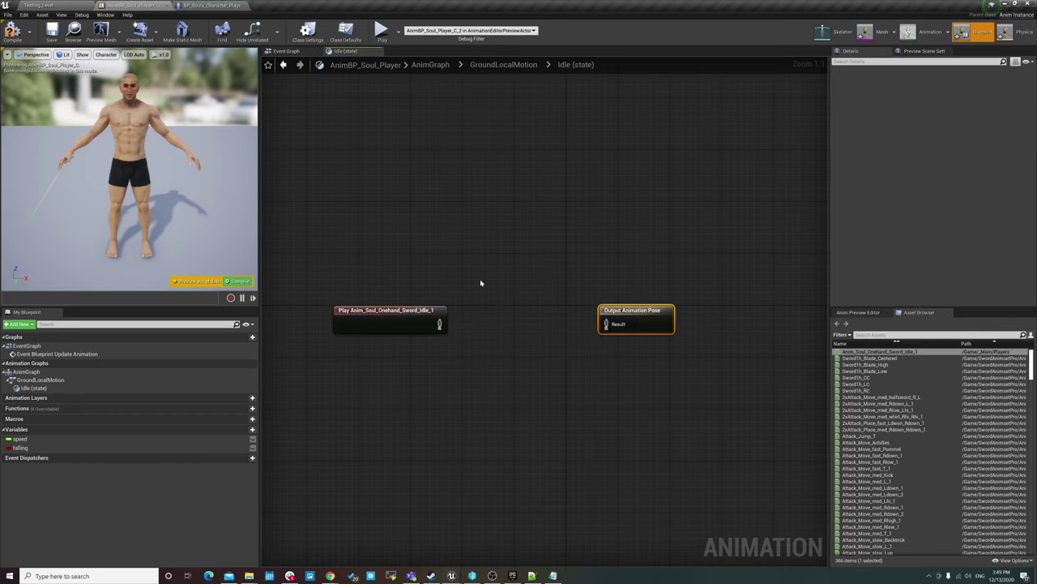
click(349, 311)
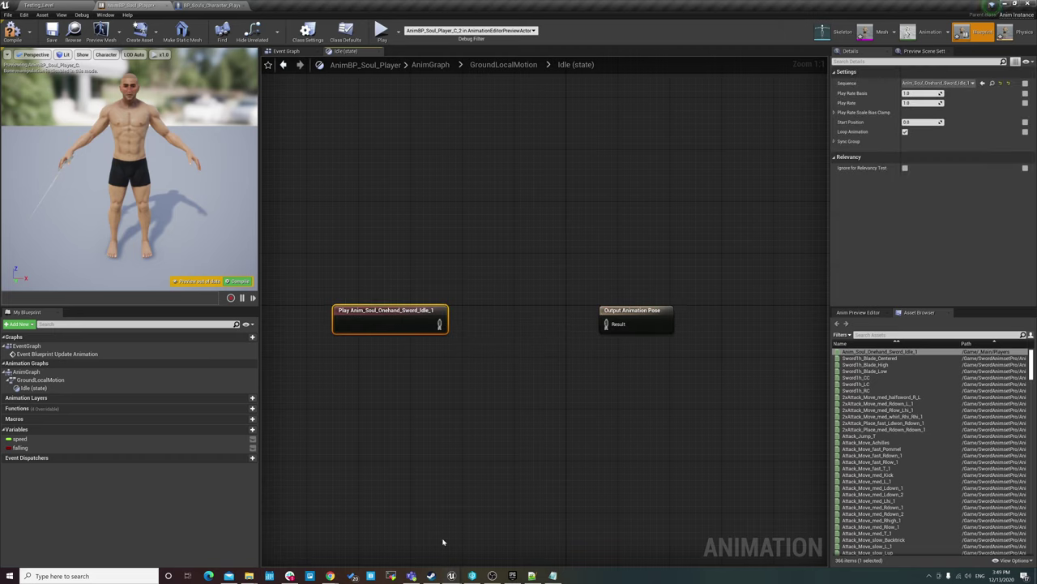
click(492, 574)
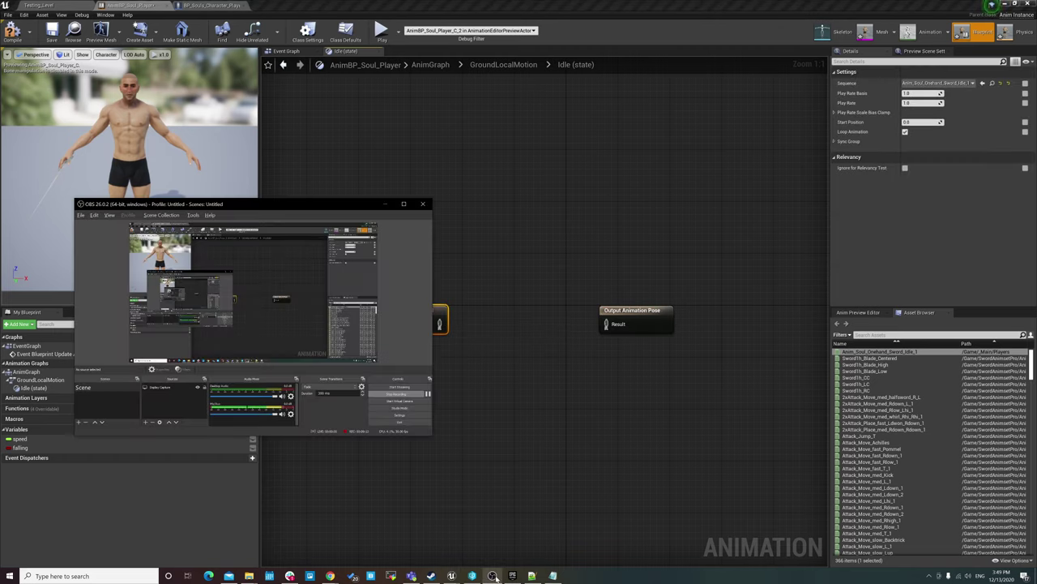
click(493, 576)
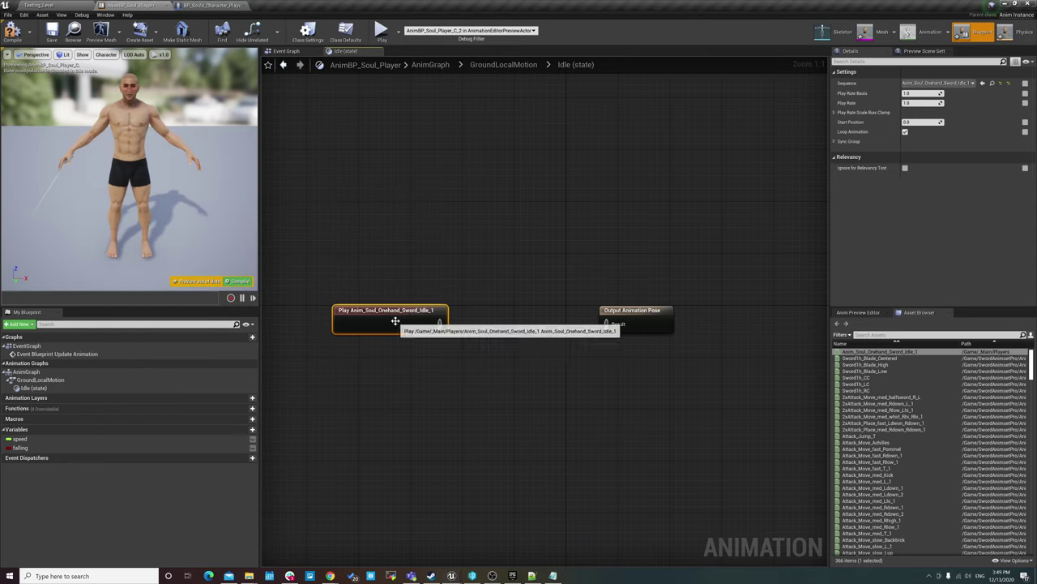
drag(394, 317, 362, 298)
- Insert a Blend Poses by int node: idle animation into Blend Pose 0, result into Output Animation Pose
right_click(469, 303)
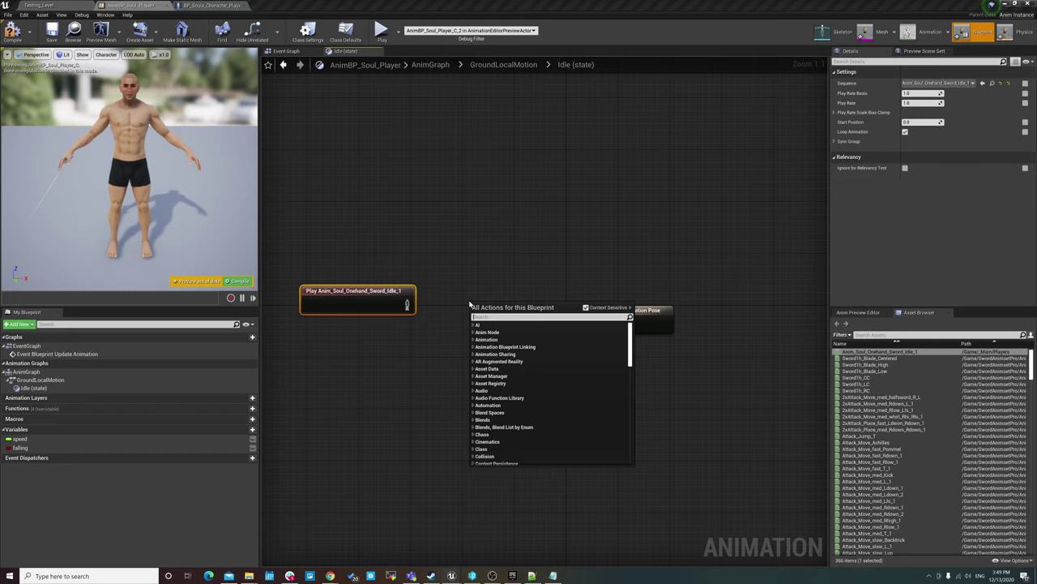
text(blend)
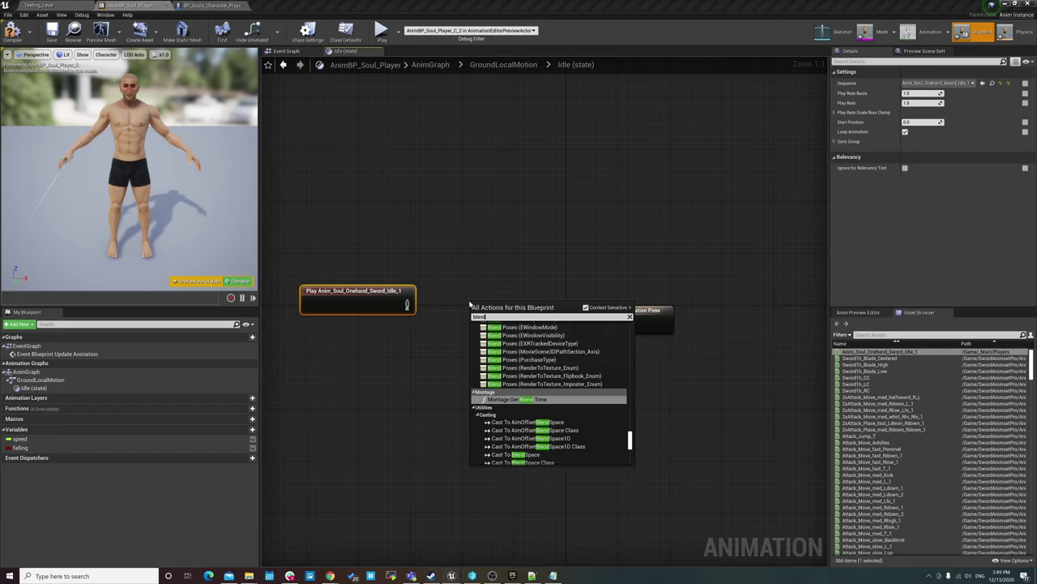
key(Up)
key(Up)
key(Up)
key(Up)
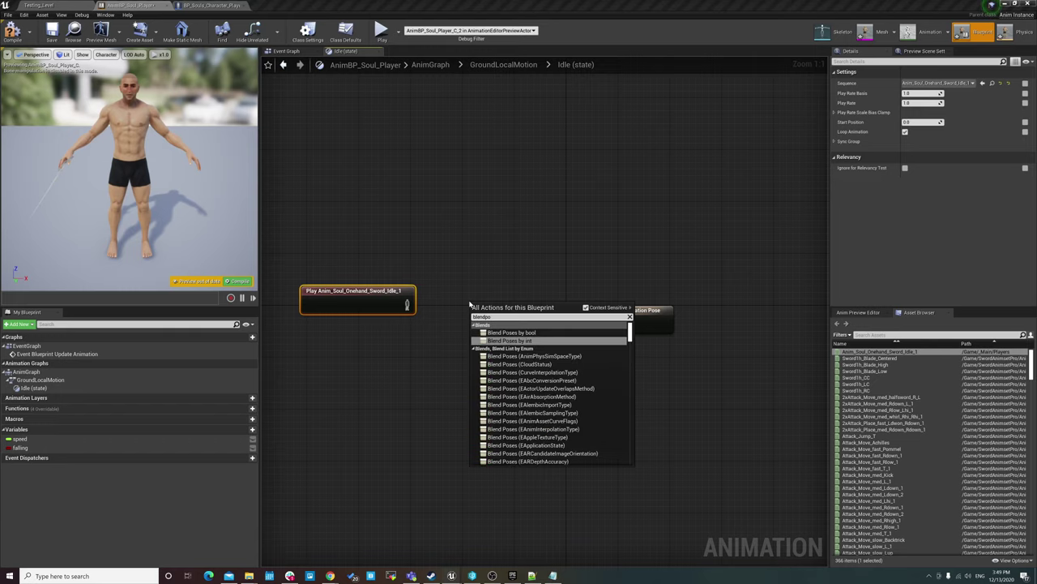
key(Return)
mouse_move(514, 301)
mouse_down()
mouse_move(512, 255)
mouse_move(530, 276)
mouse_up()
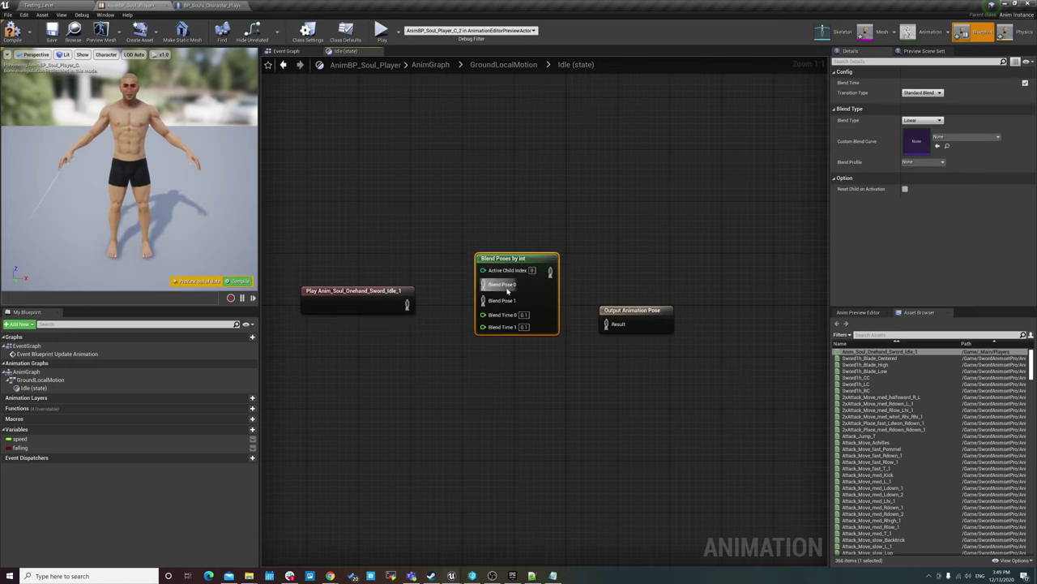
mouse_move(388, 297)
mouse_down()
mouse_move(387, 277)
mouse_move(483, 283)
mouse_up()
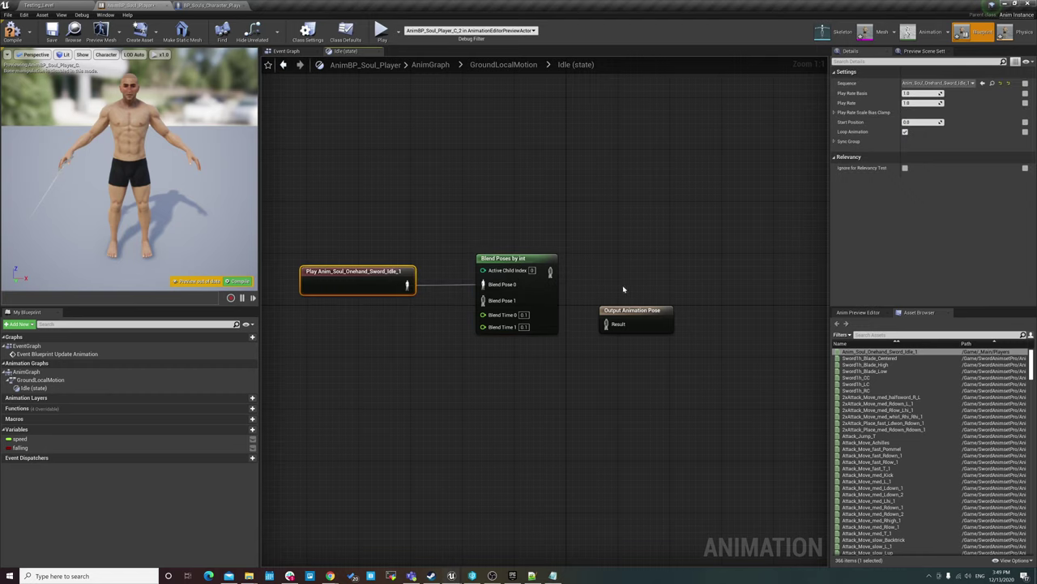
drag(624, 312, 632, 280)
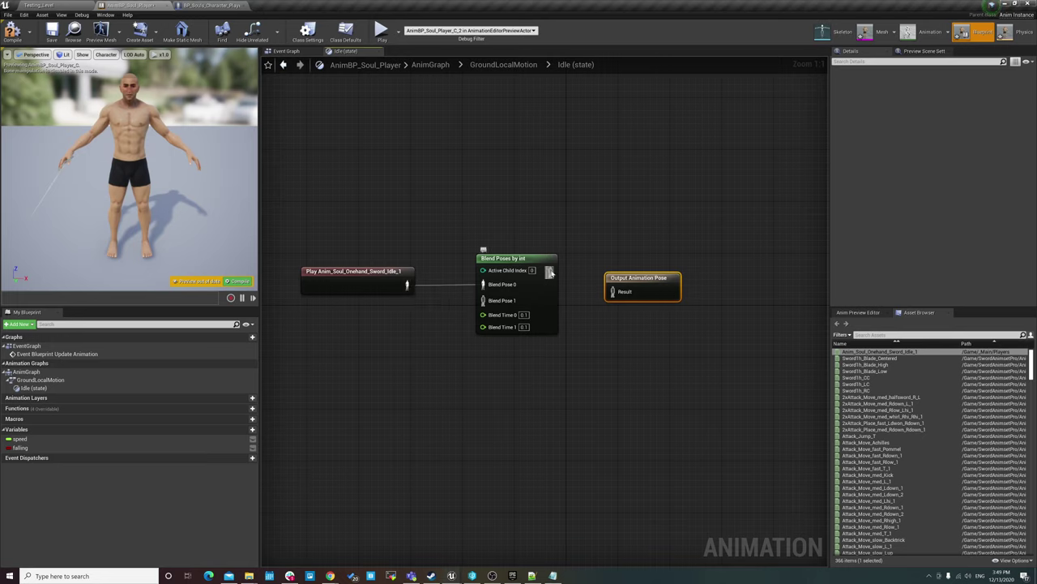
drag(550, 271, 614, 291)
- Align the idle, blend and output nodes in a row and compile the blueprint
drag(364, 277, 370, 257)
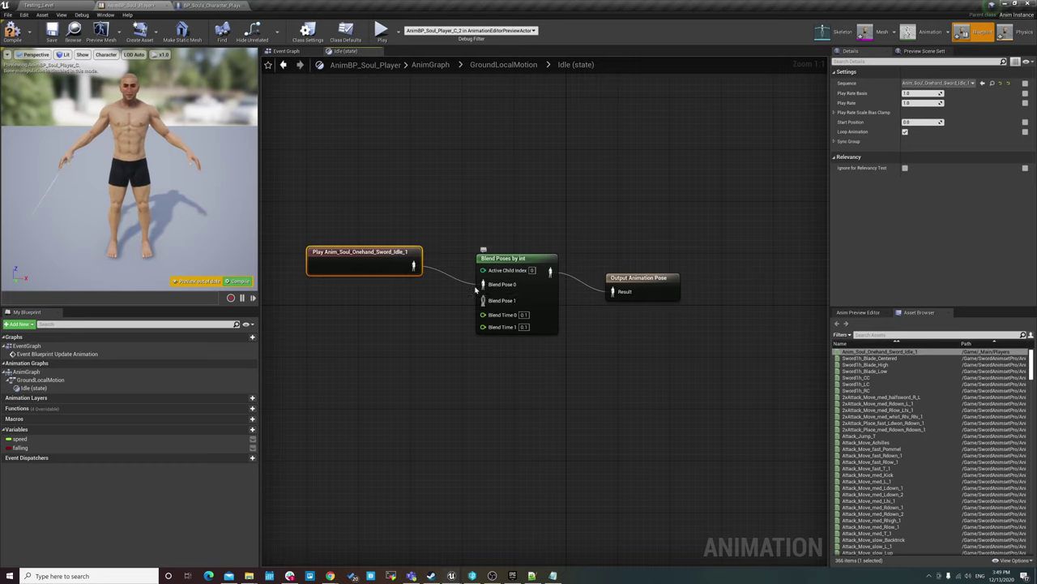
drag(514, 257, 514, 251)
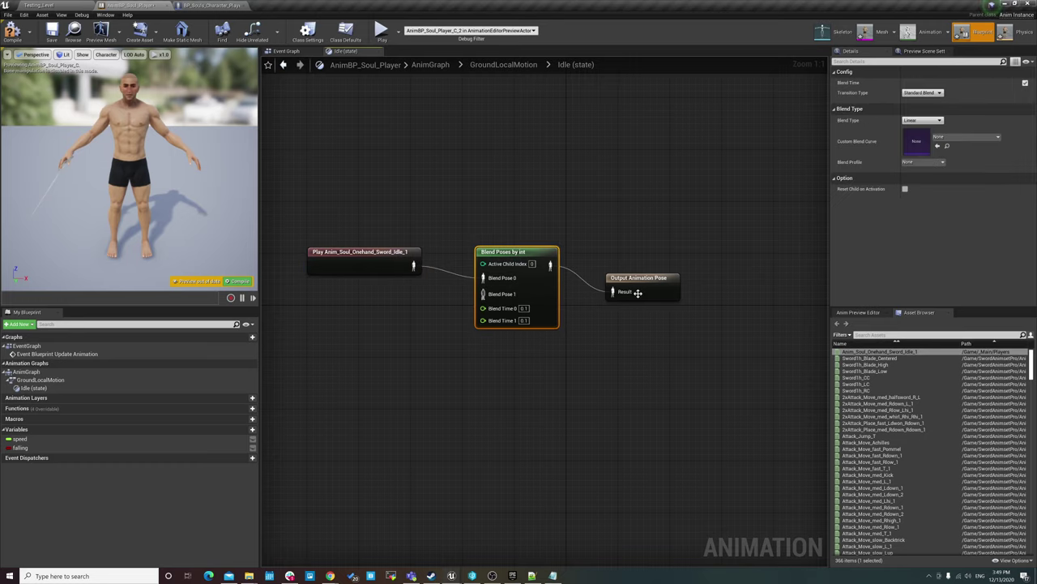
drag(638, 292, 625, 273)
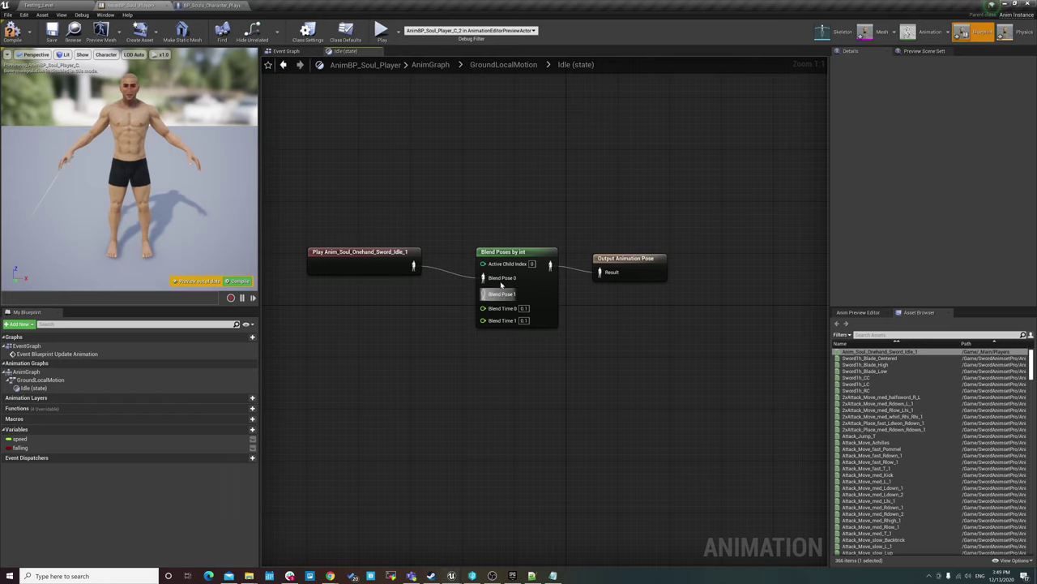
right_drag(579, 224, 546, 220)
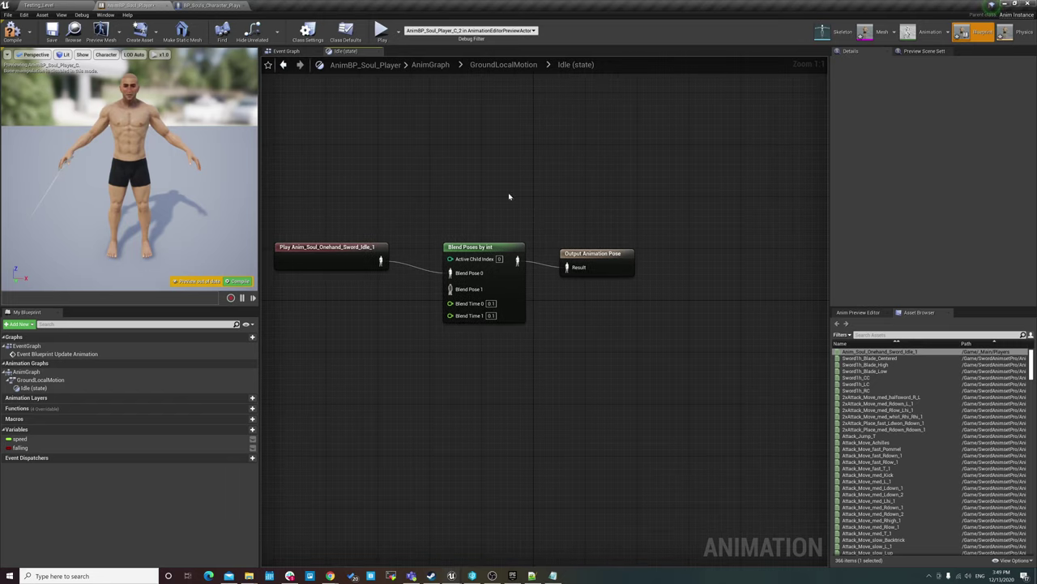
click(11, 35)
- Back in GroundLocalMotion, add a Jogging state beside Idle
click(503, 64)
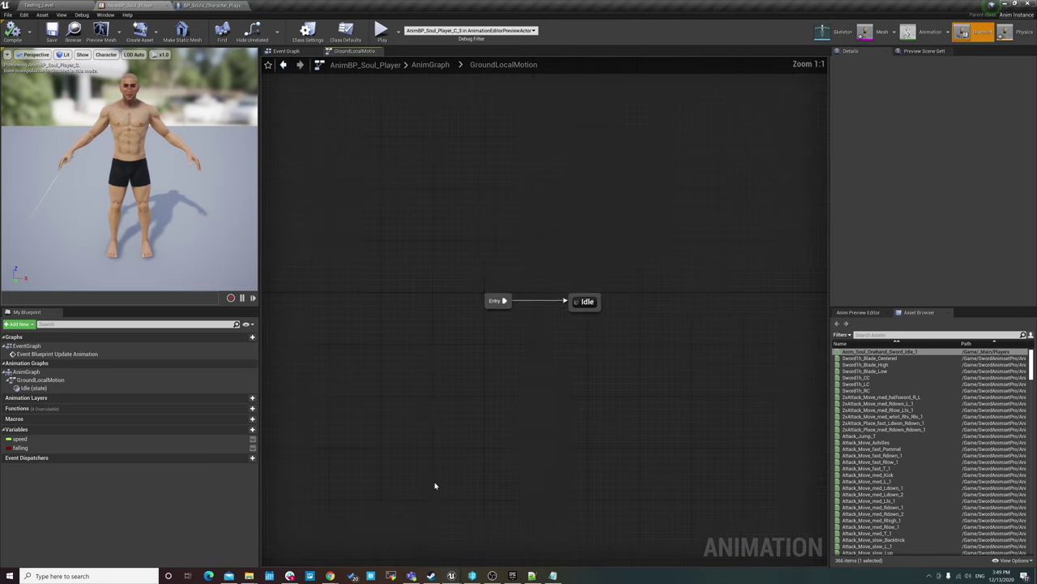
right_drag(591, 377, 495, 337)
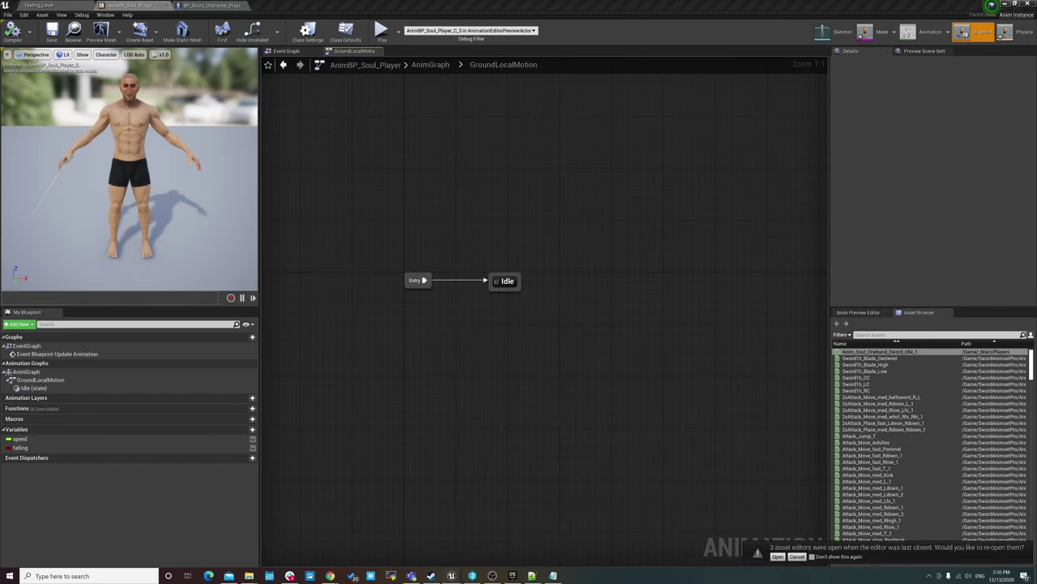
right_click(571, 285)
click(613, 309)
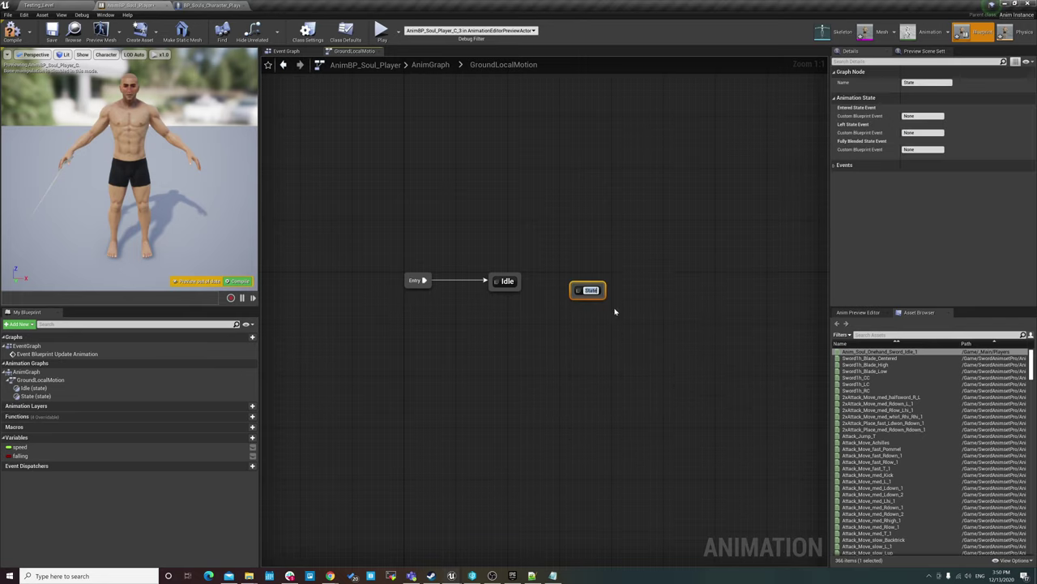
text(J)
text(ogging)
key(Return)
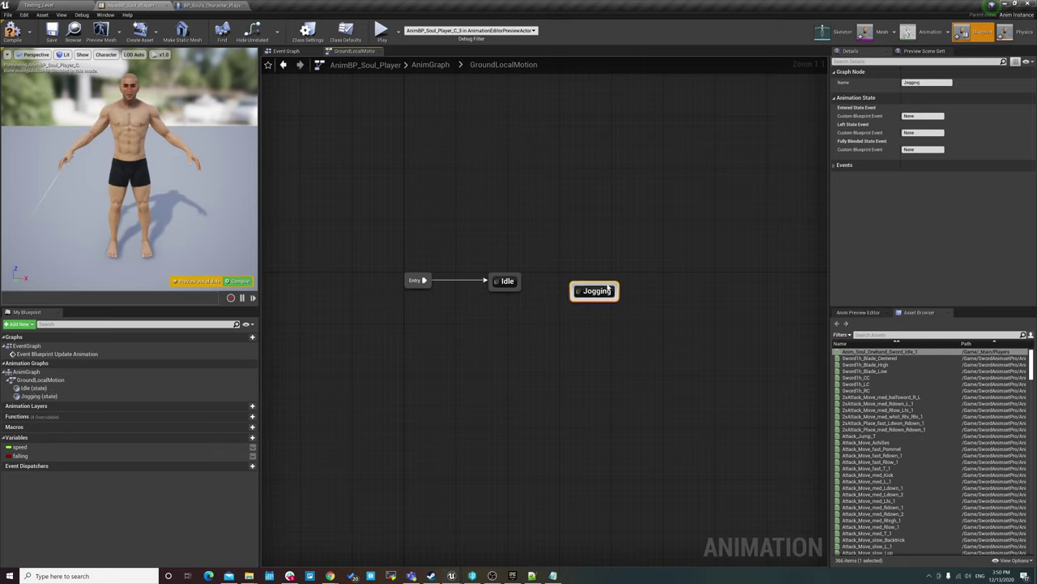
drag(616, 276, 612, 283)
click(597, 291)
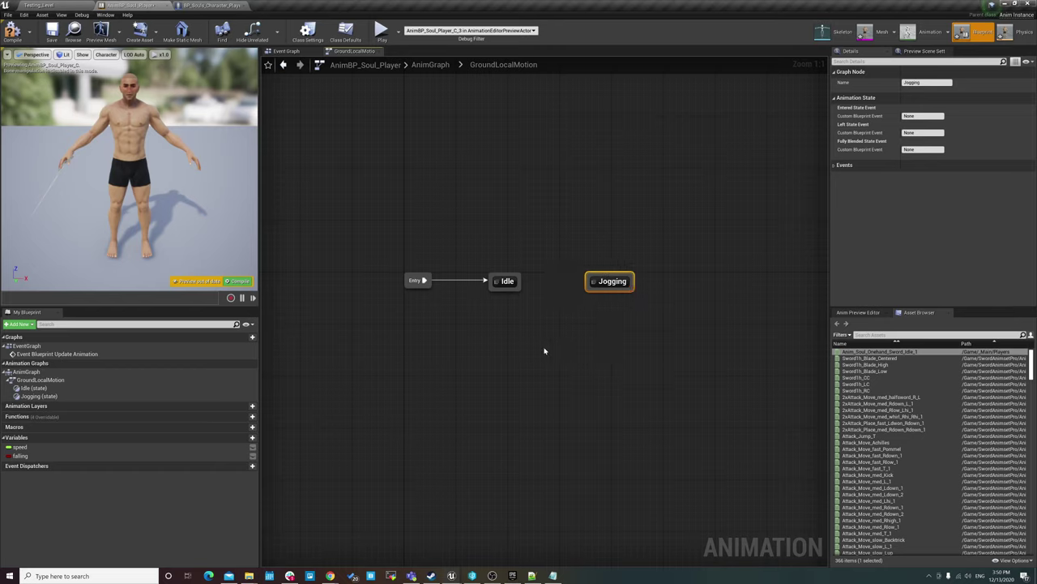
- Add a Walking state below Idle, nudge Jogging right, and open Jogging's graph
right_click(559, 325)
click(576, 344)
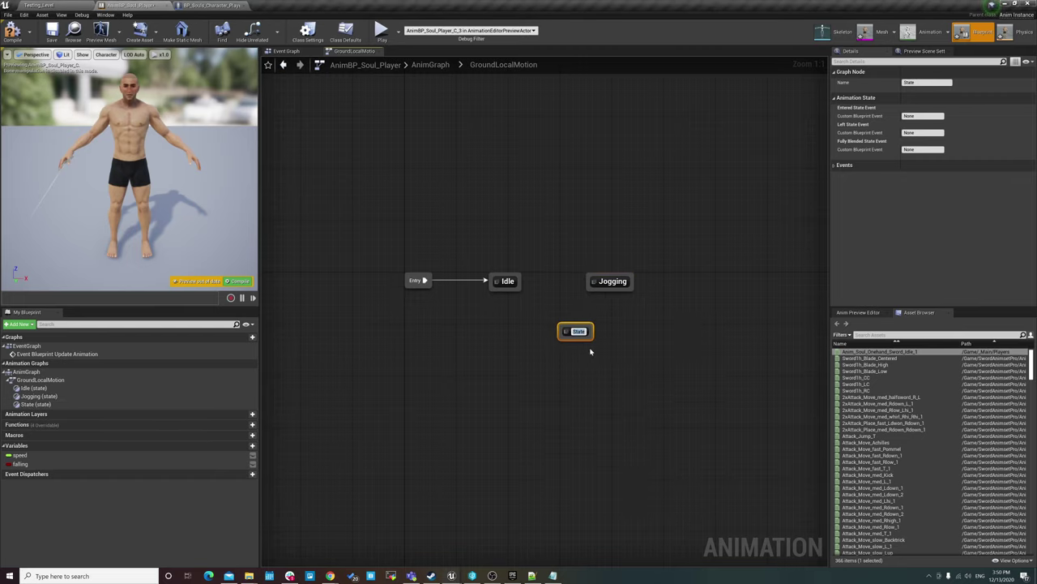
text(a)
text(l)
text(king)
key(Return)
drag(591, 339, 568, 354)
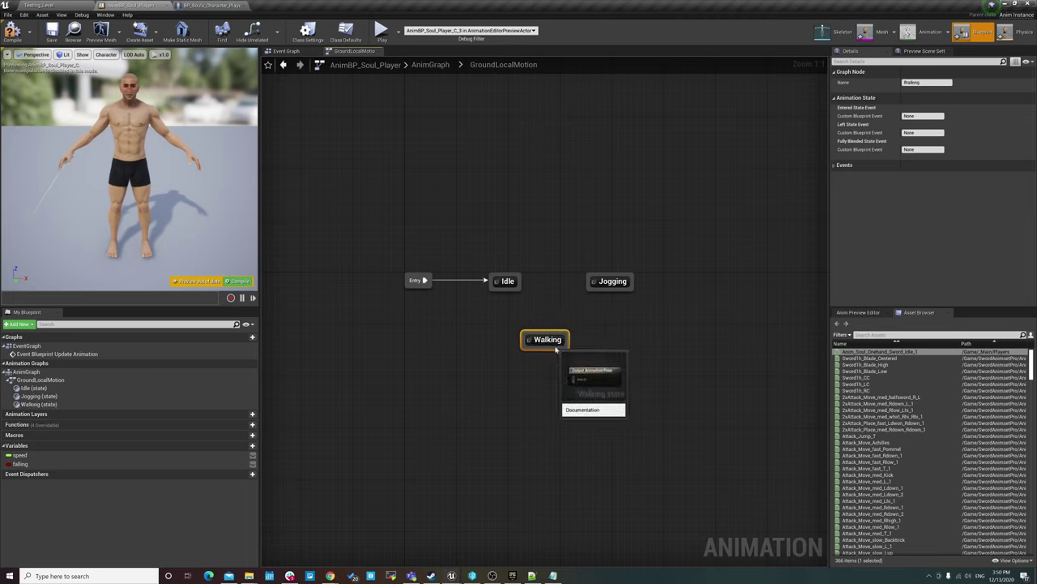
click(622, 284)
drag(623, 284, 643, 283)
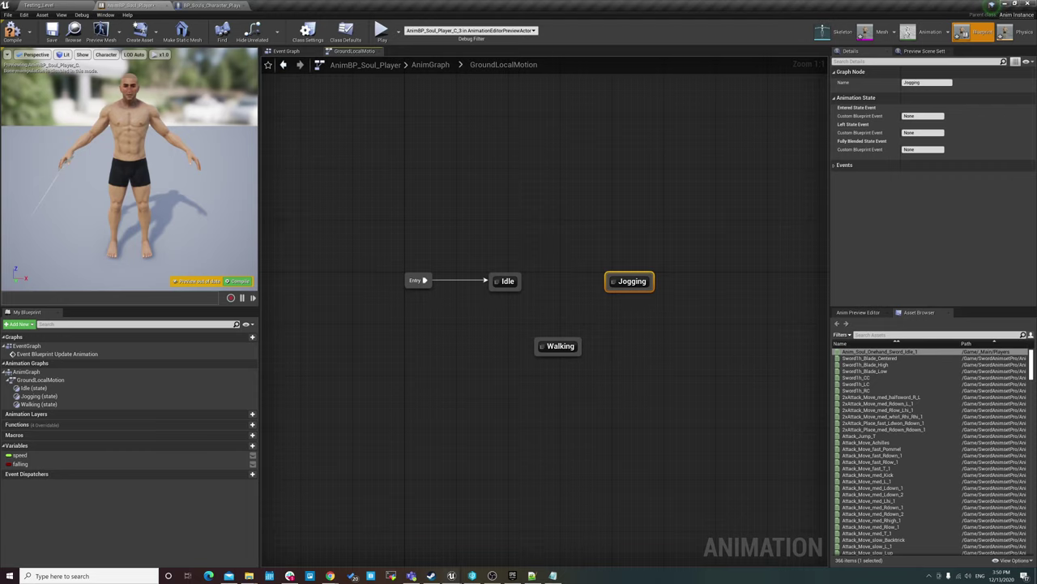
double_click(631, 282)
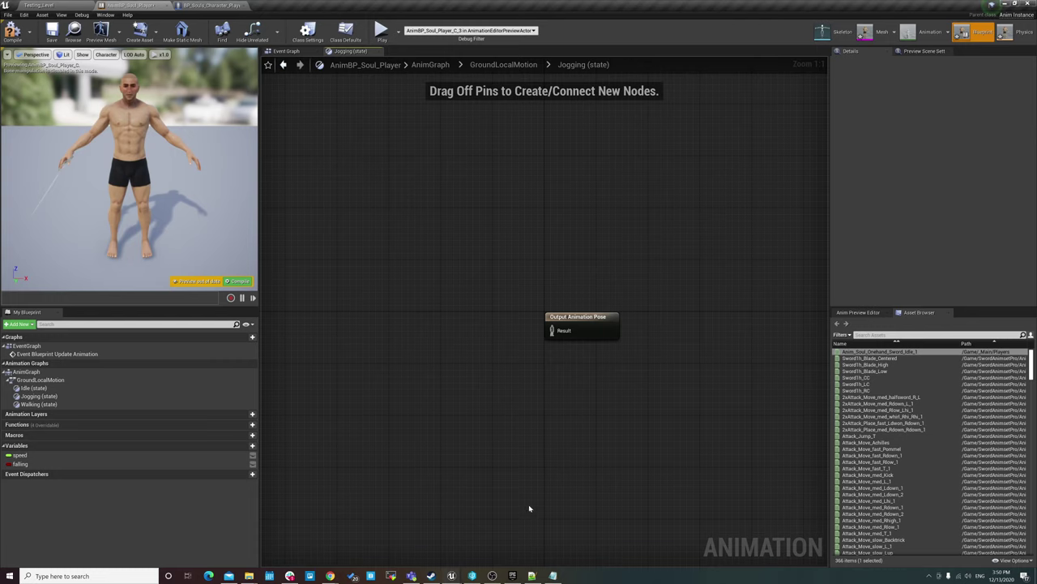
- From SwordAnimsetPro > Animations > InPlace, copy Sword1h_WalkFwdLoop into the Players folder
click(512, 576)
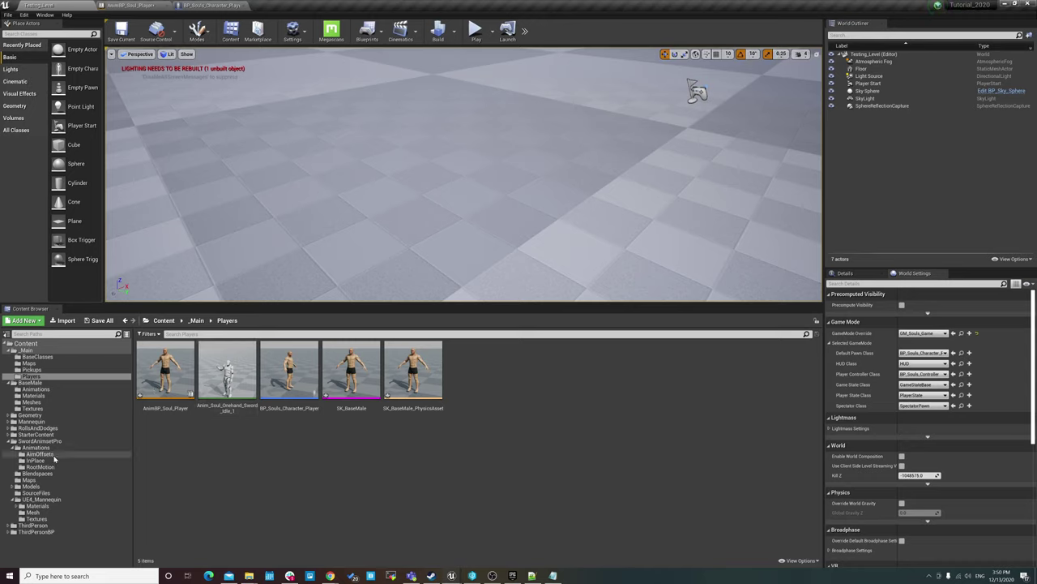
click(40, 440)
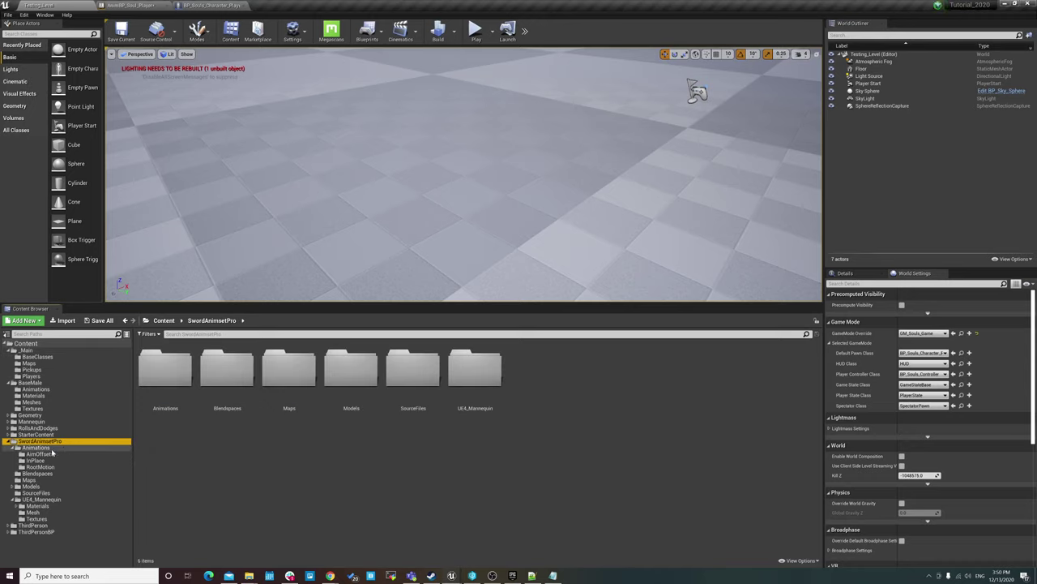
click(36, 447)
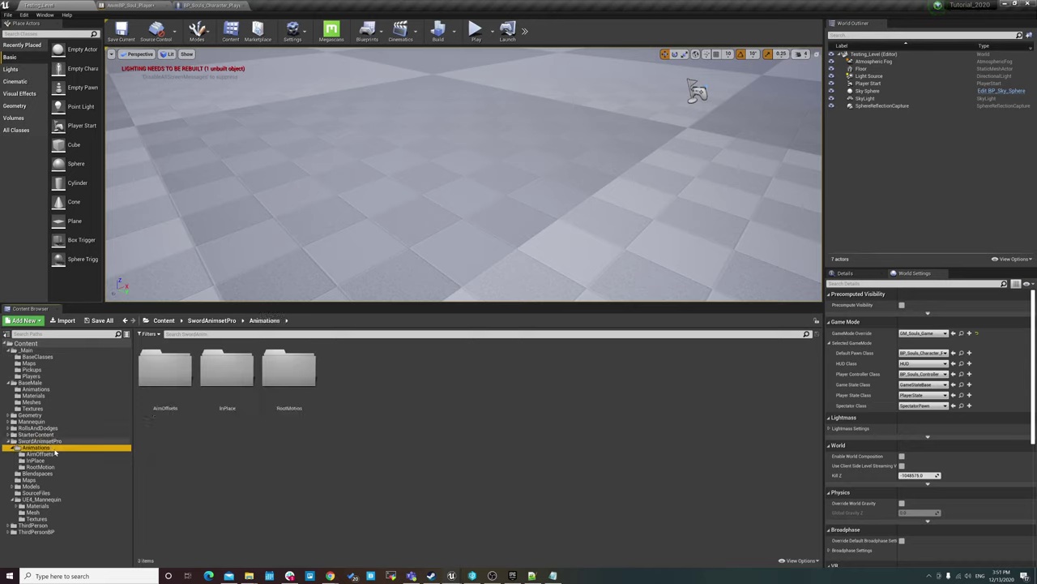
click(37, 461)
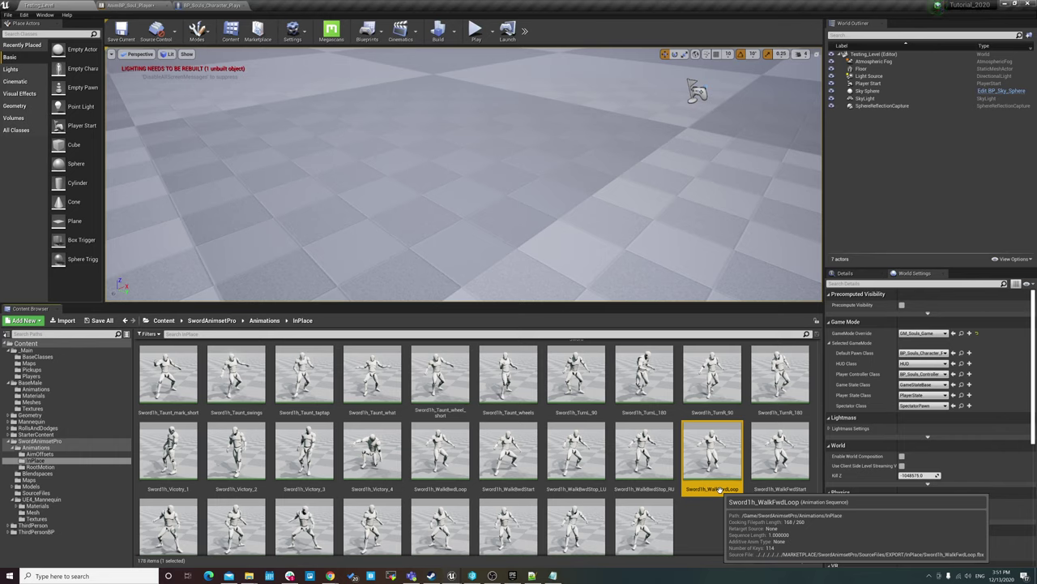
drag(718, 490, 55, 376)
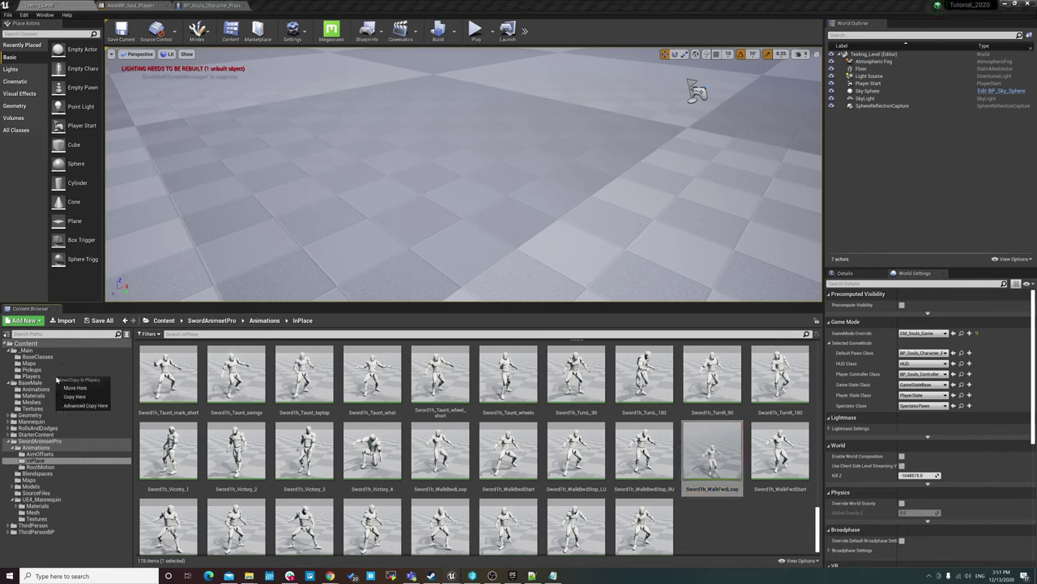
click(81, 394)
click(50, 377)
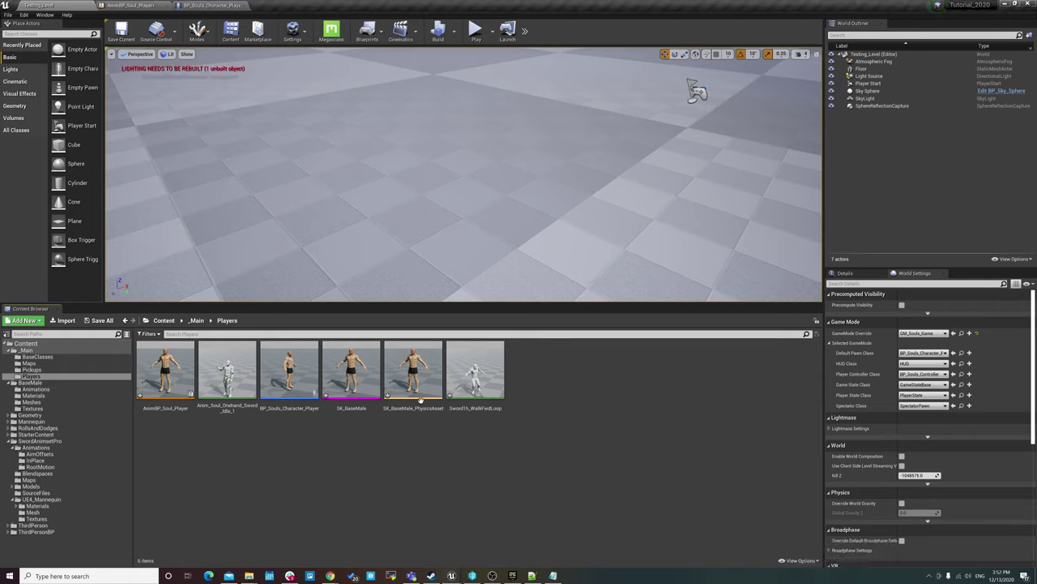
- Rename the copied walk loop to Anim_Soul_Onehand_Walk_Fwd_1
click(476, 381)
text(Anim_Soul_Onehand_Run_Fwd_1)
key(Return)
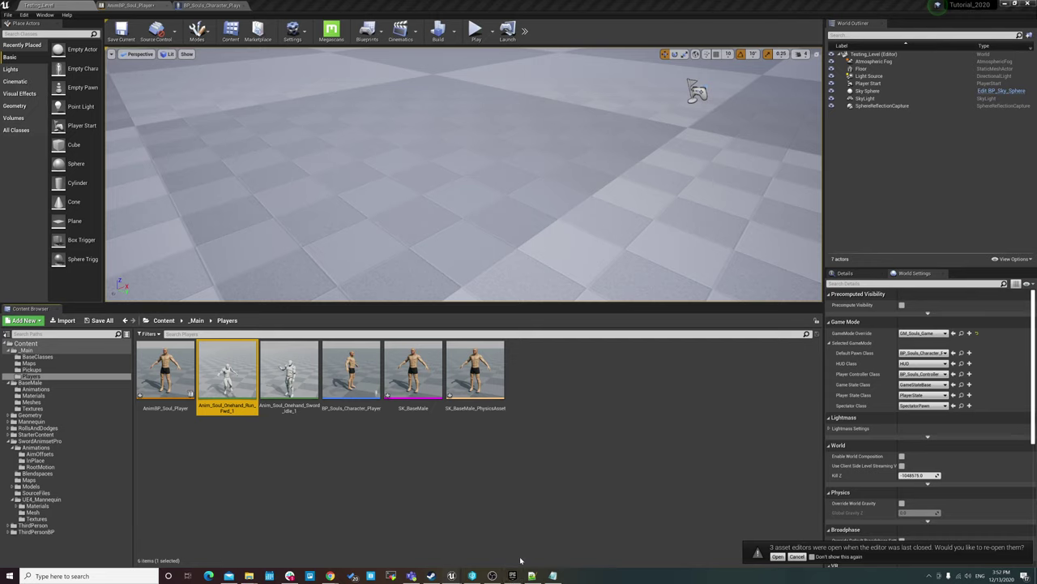
click(494, 574)
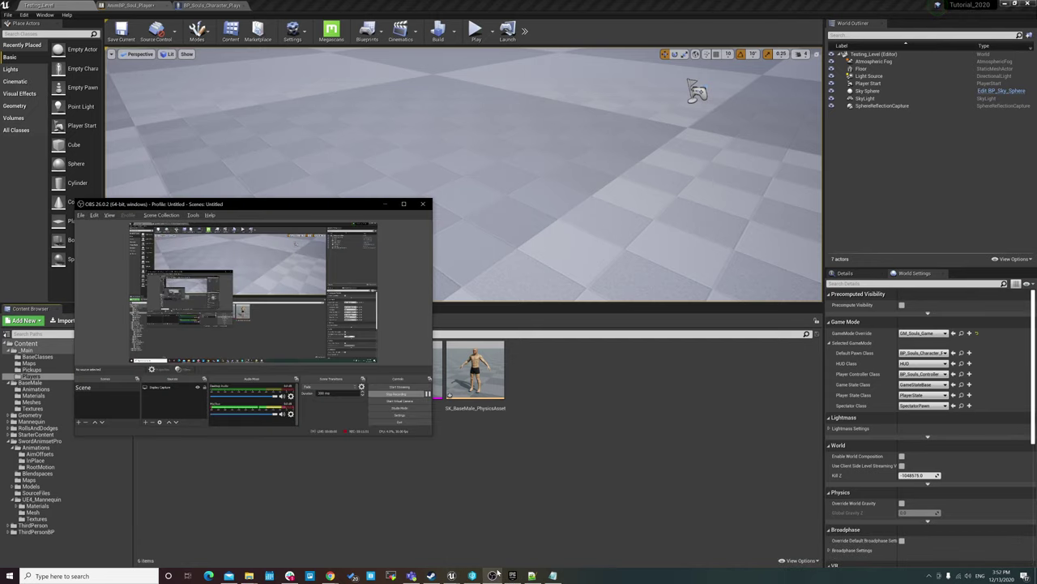
click(498, 574)
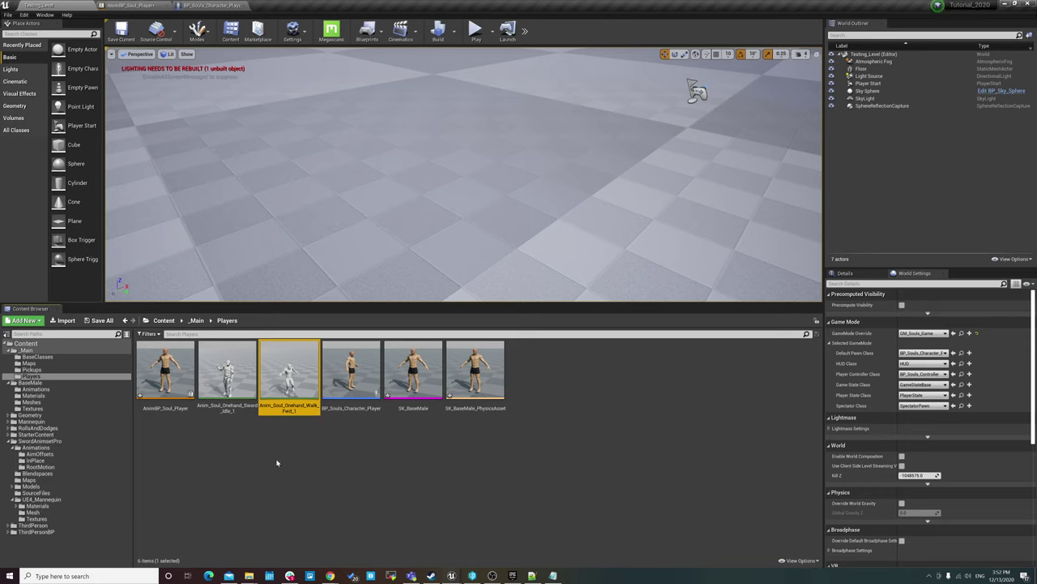
- Filter the InPlace animations by 'runf' to locate Sword1h_RunFwdLoop
click(73, 459)
click(63, 466)
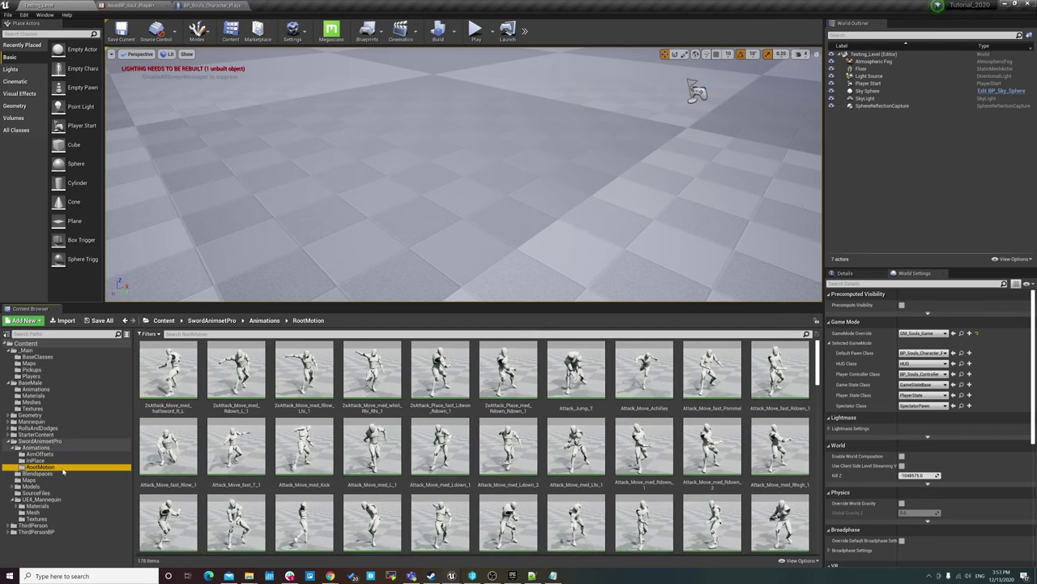
click(41, 459)
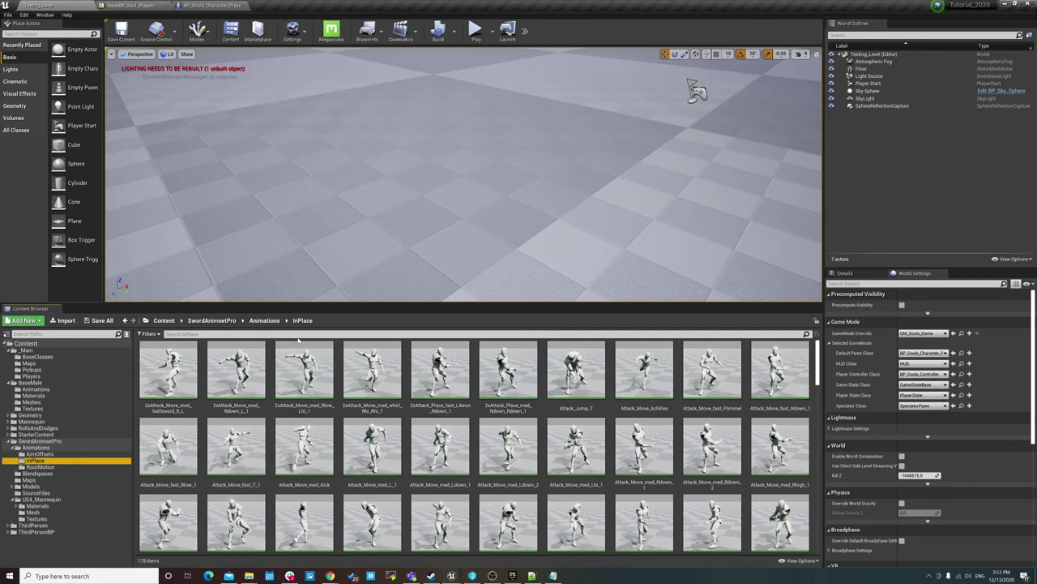
click(299, 335)
text(run)
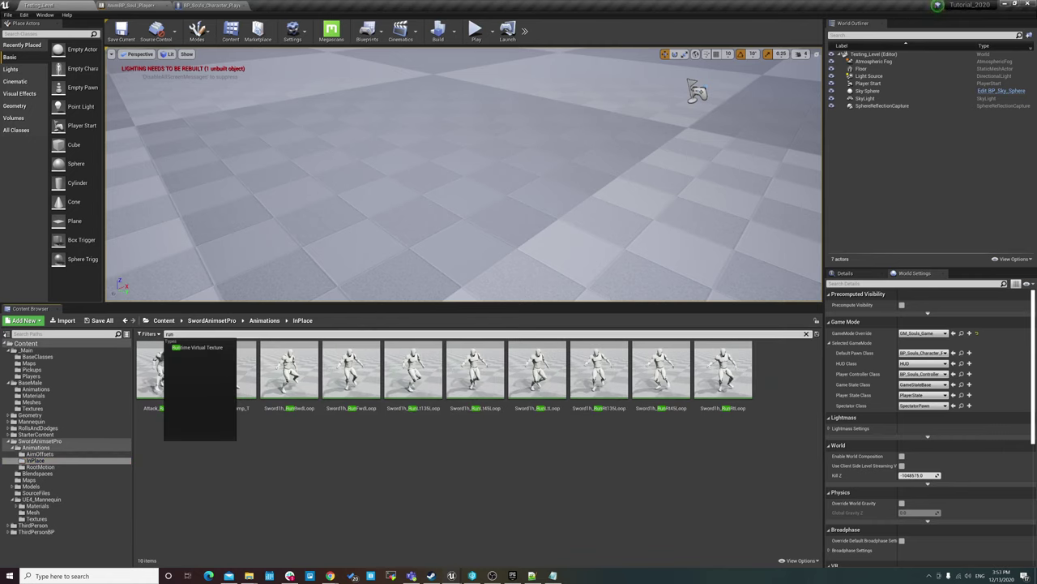
text(f)
click(165, 369)
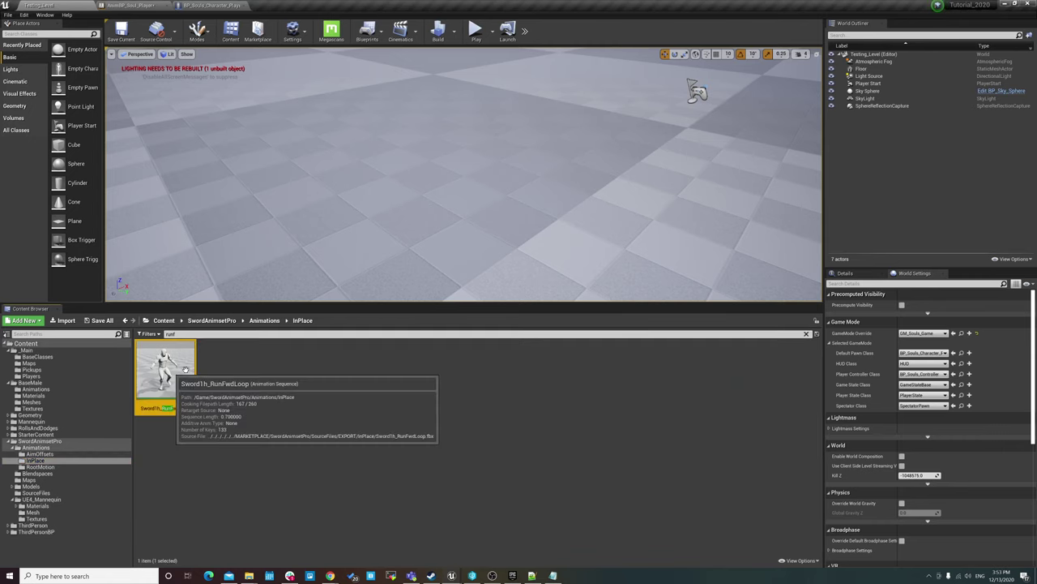
click(806, 335)
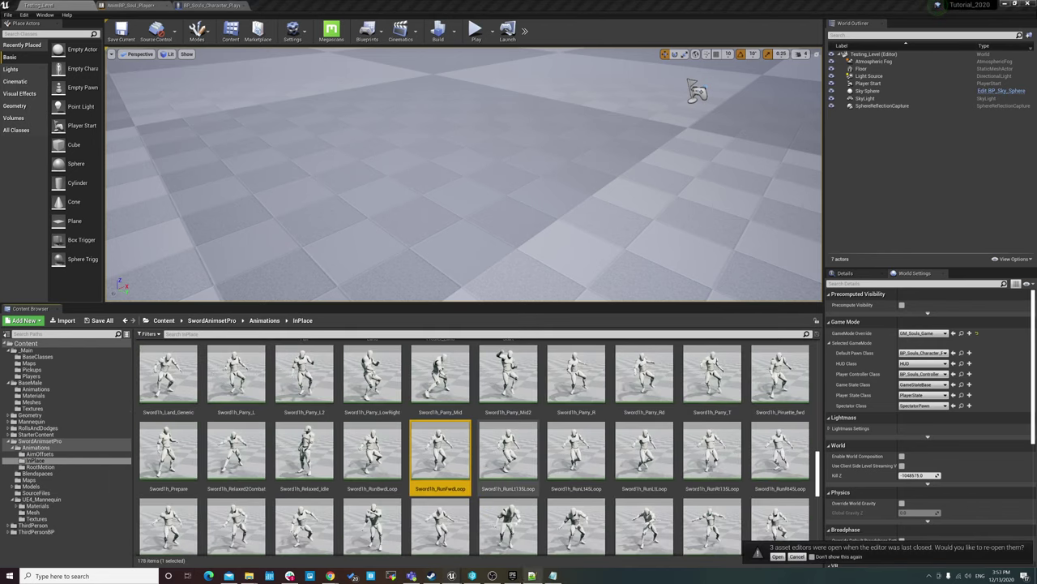
- Drag Sword1h_RunFwdLoop onto the Players folder and copy it there
click(493, 577)
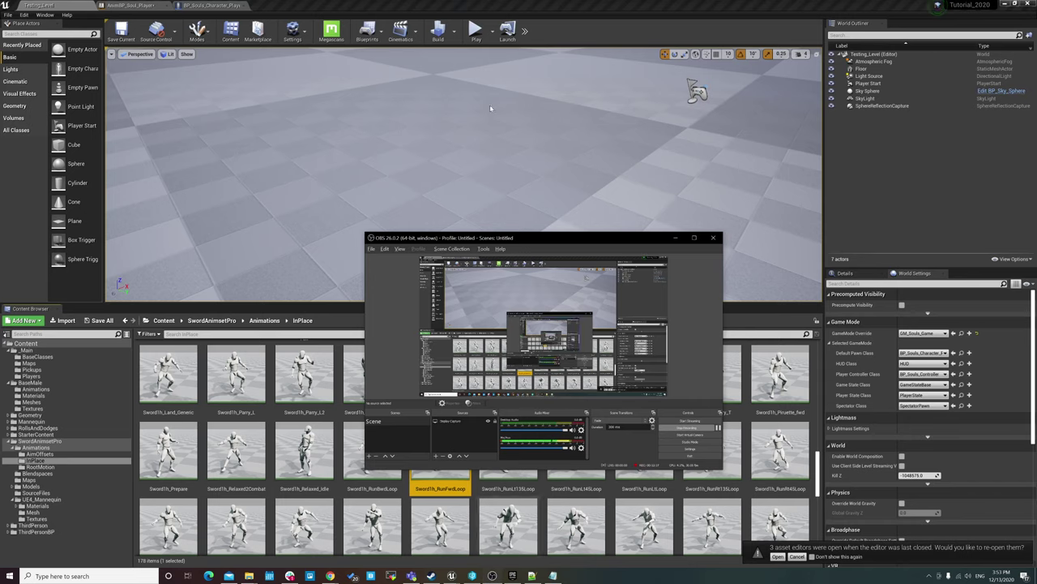
mouse_move(555, 241)
mouse_down()
mouse_move(570, 113)
mouse_move(553, 69)
mouse_up()
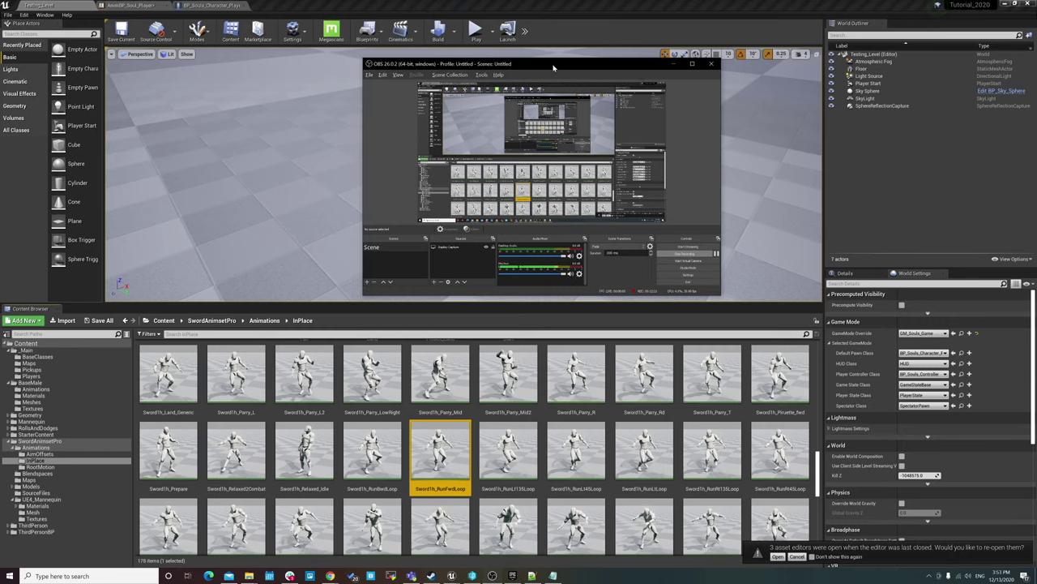
click(447, 455)
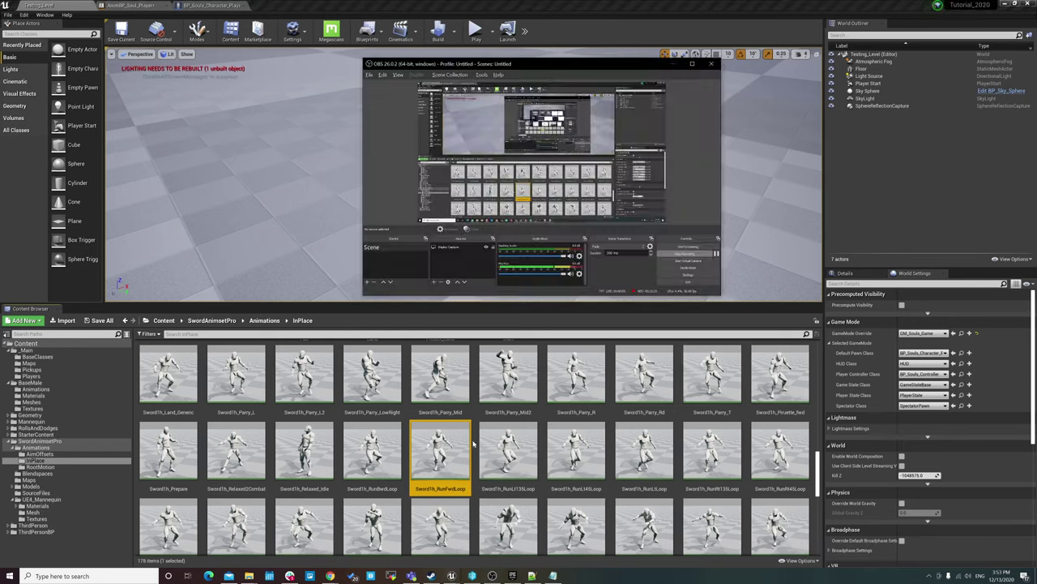
mouse_move(441, 454)
mouse_down()
mouse_move(188, 414)
mouse_move(50, 376)
mouse_up()
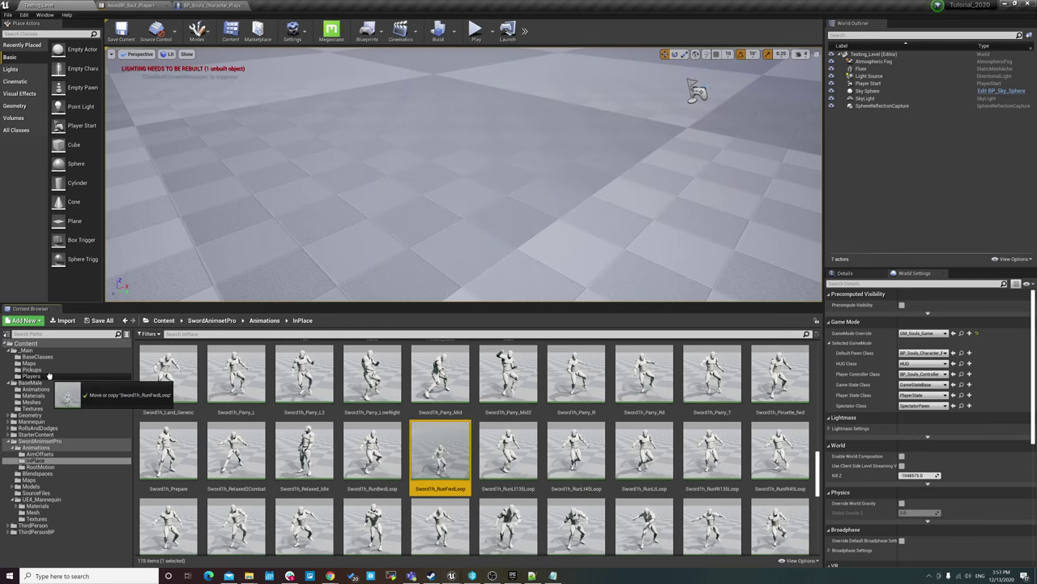
drag(49, 376, 57, 377)
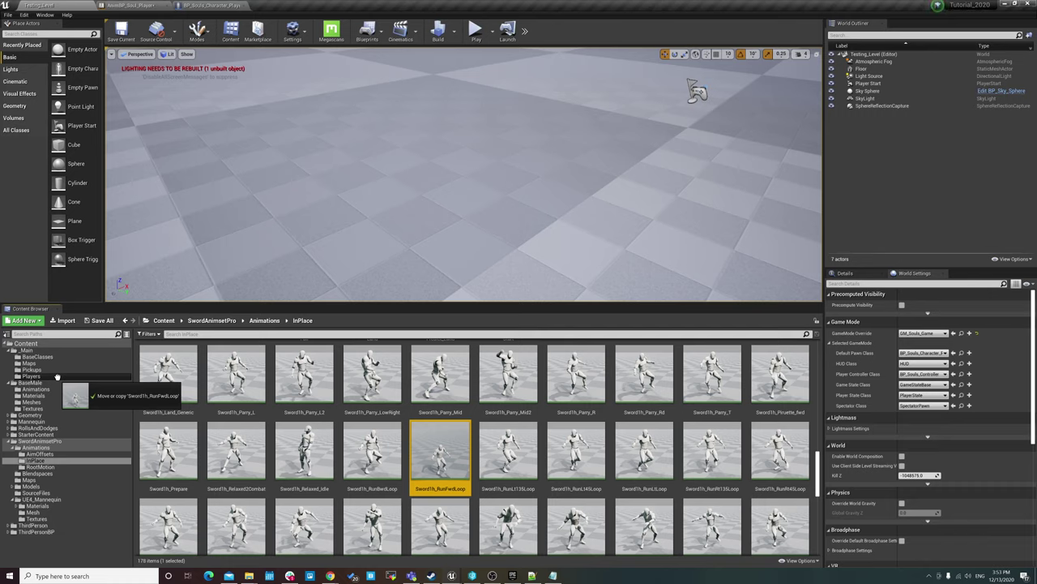
drag(56, 378, 56, 378)
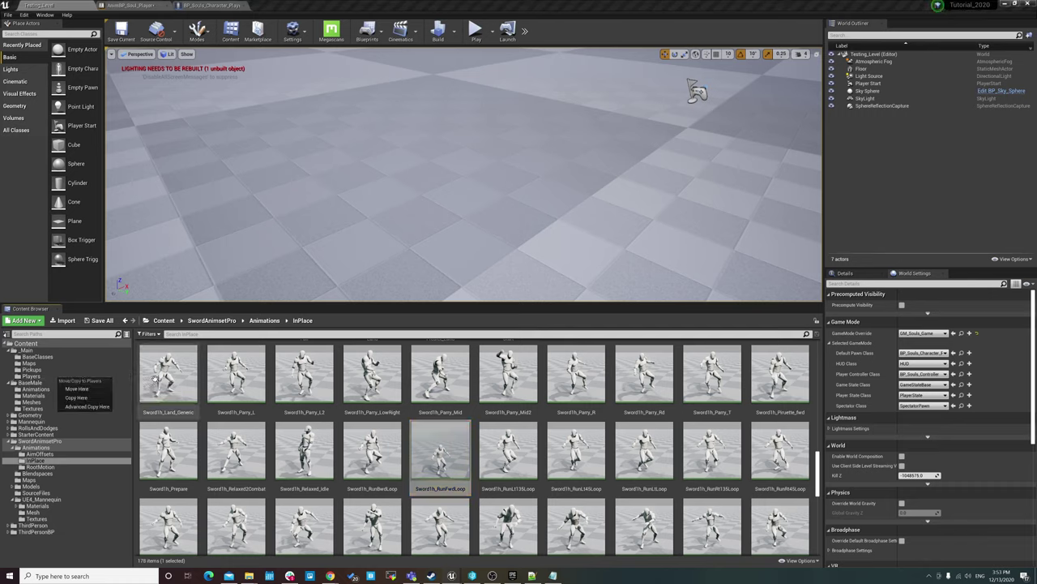
click(88, 392)
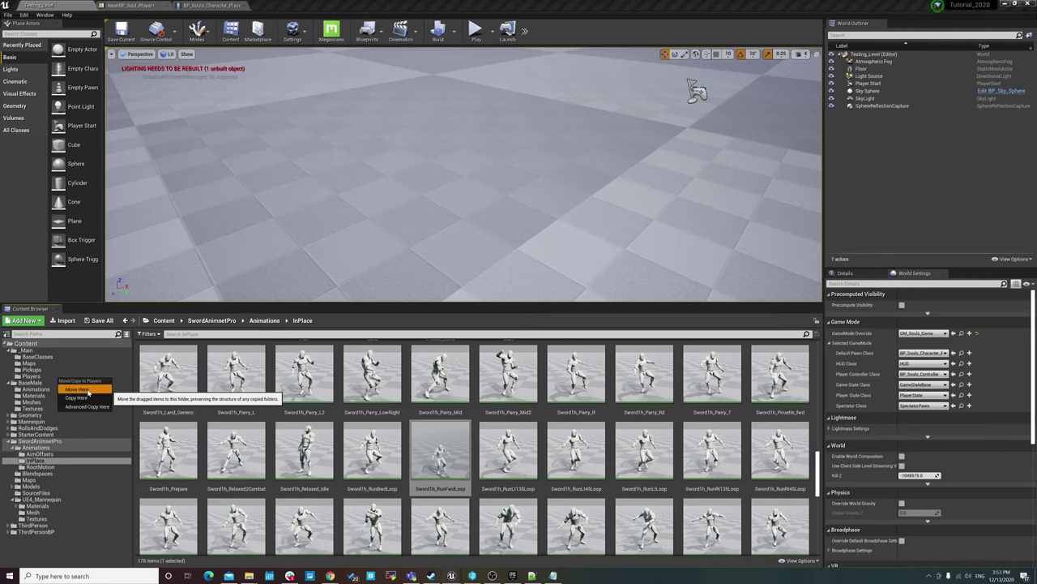
click(77, 397)
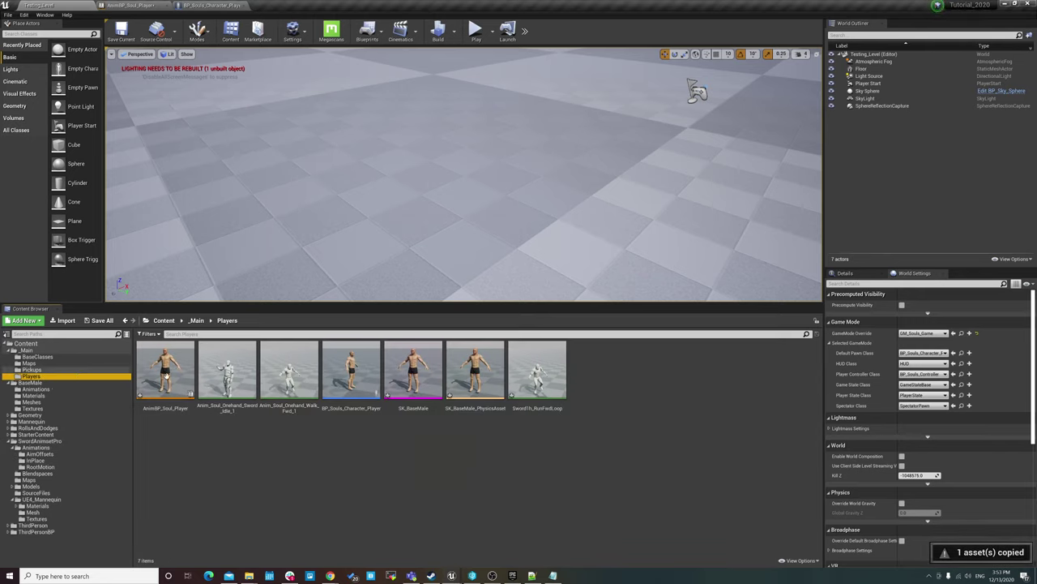
- Select the Sword1h_RunFwdLoop copy in Players and name it Anim_Soul_Onehand_Run_Fwd_1
click(458, 484)
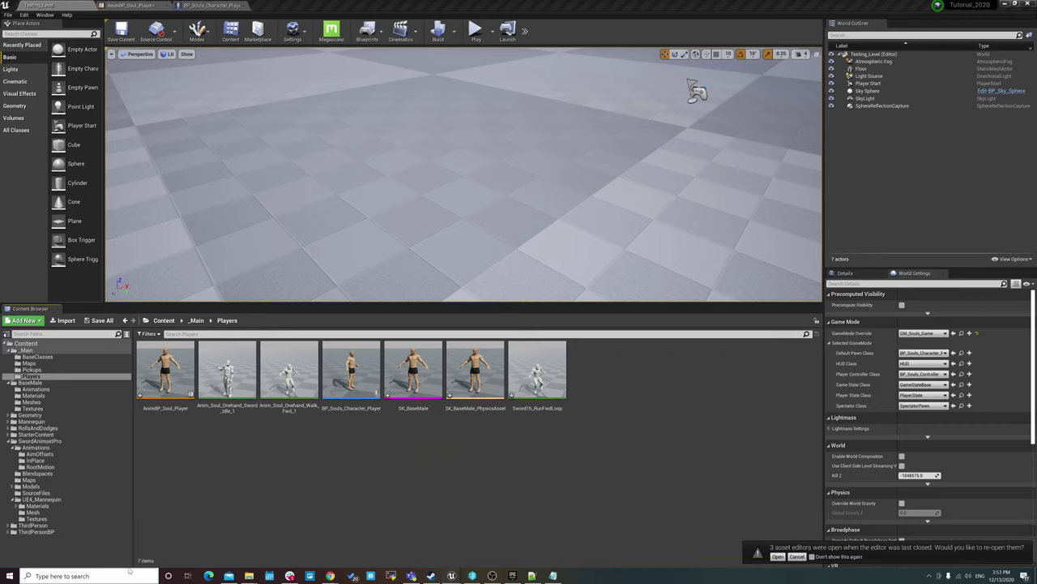
click(289, 371)
click(542, 377)
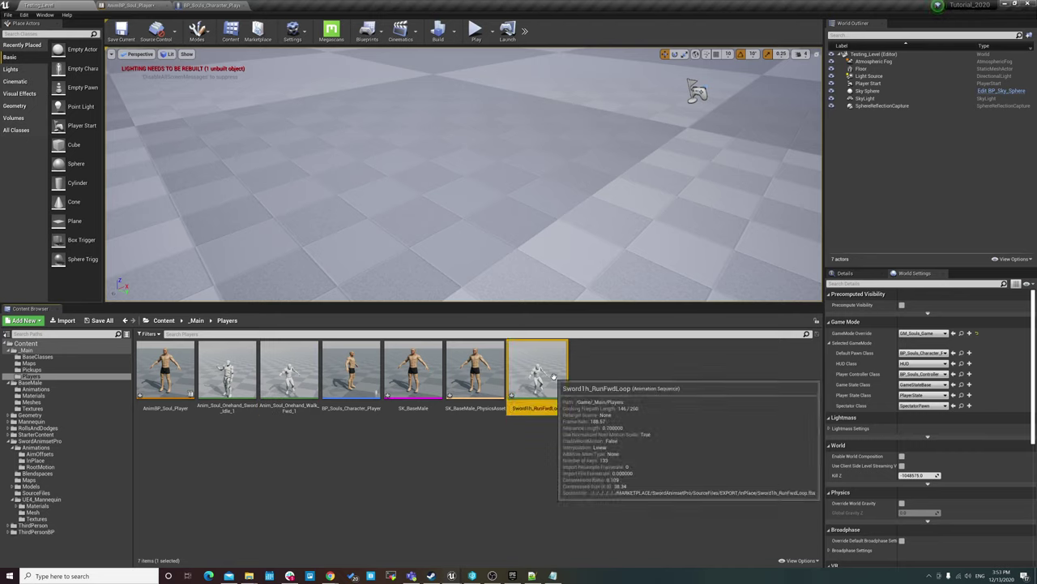
click(465, 466)
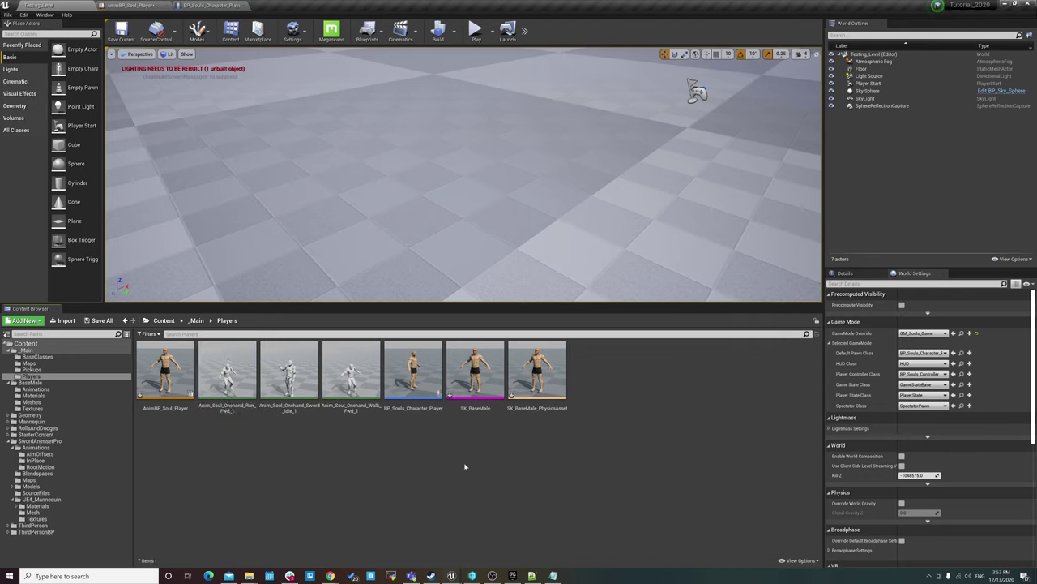
mouse_move(364, 379)
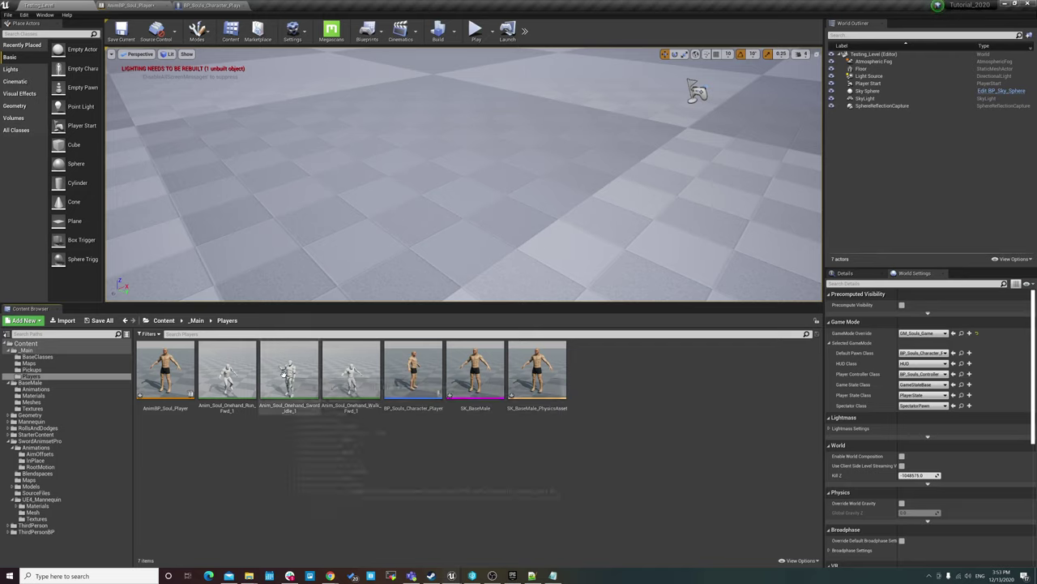
mouse_move(218, 374)
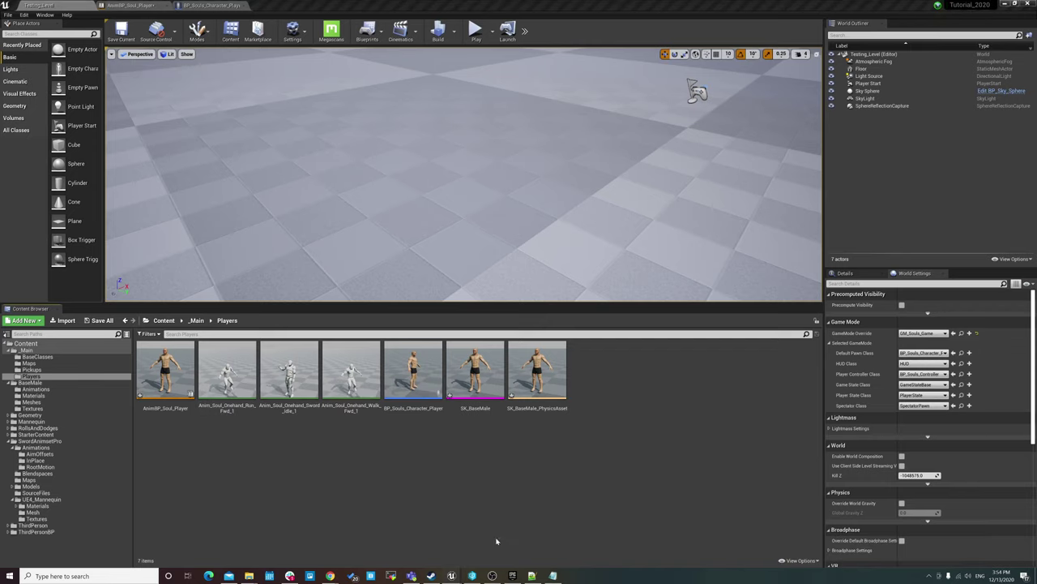
click(491, 576)
click(75, 5)
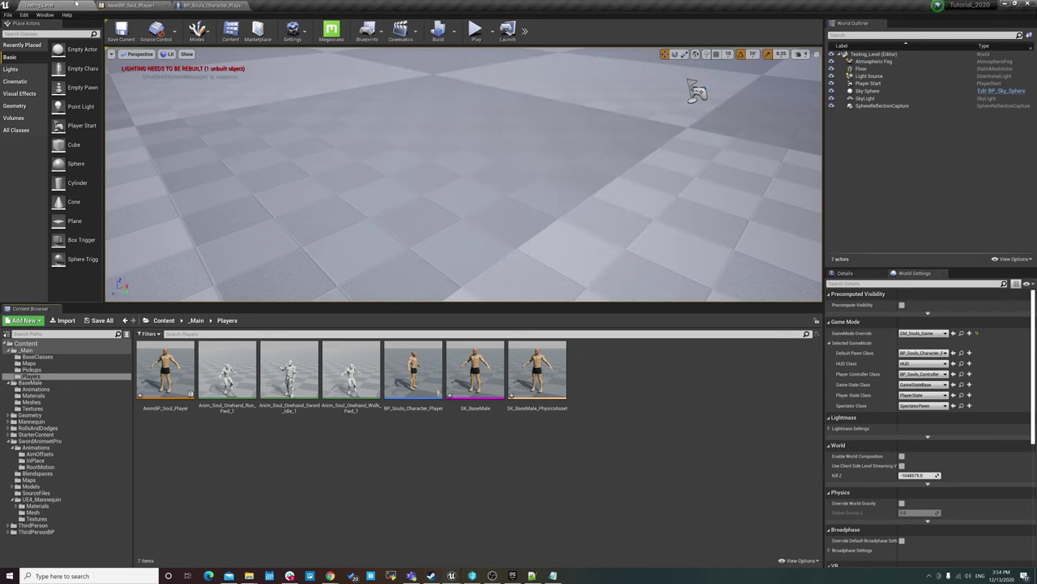
- Wire a player for Anim_Soul_Onehand_Sword_Idle_1 into the idle state's output pose and compile
click(135, 6)
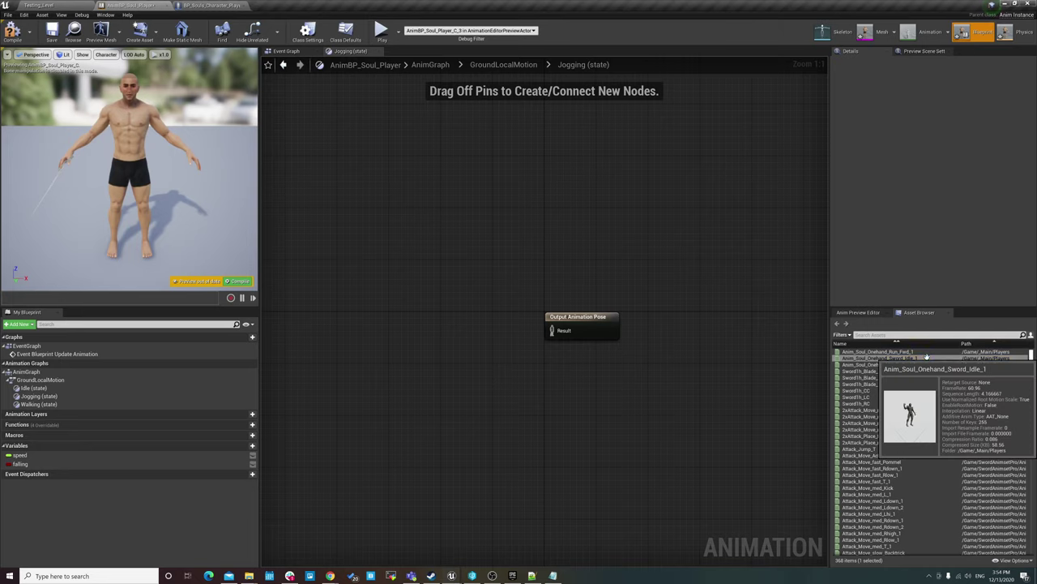
click(904, 365)
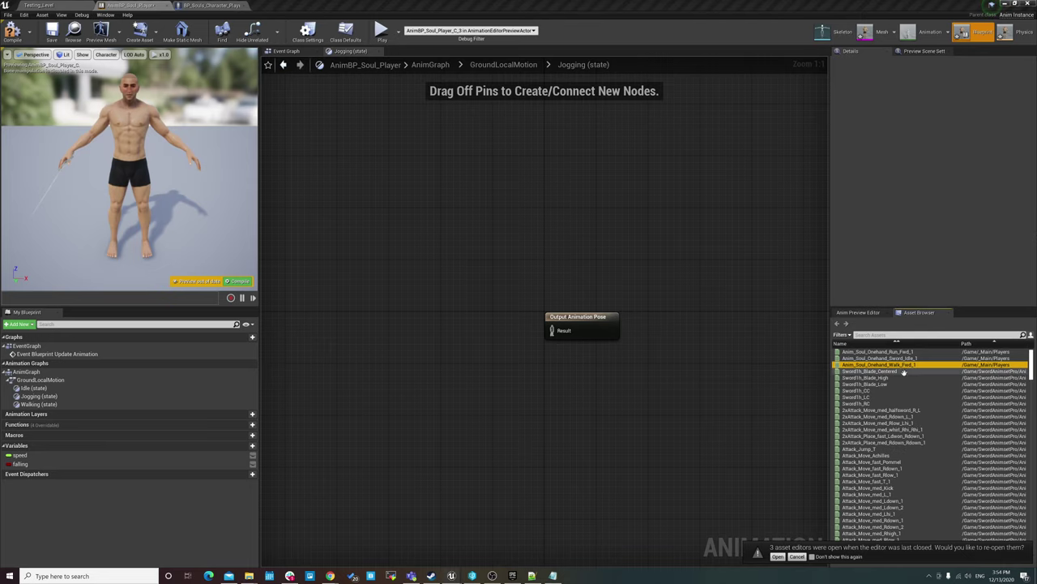
mouse_move(879, 357)
mouse_down()
mouse_move(410, 306)
mouse_move(391, 331)
mouse_up()
drag(463, 335, 571, 332)
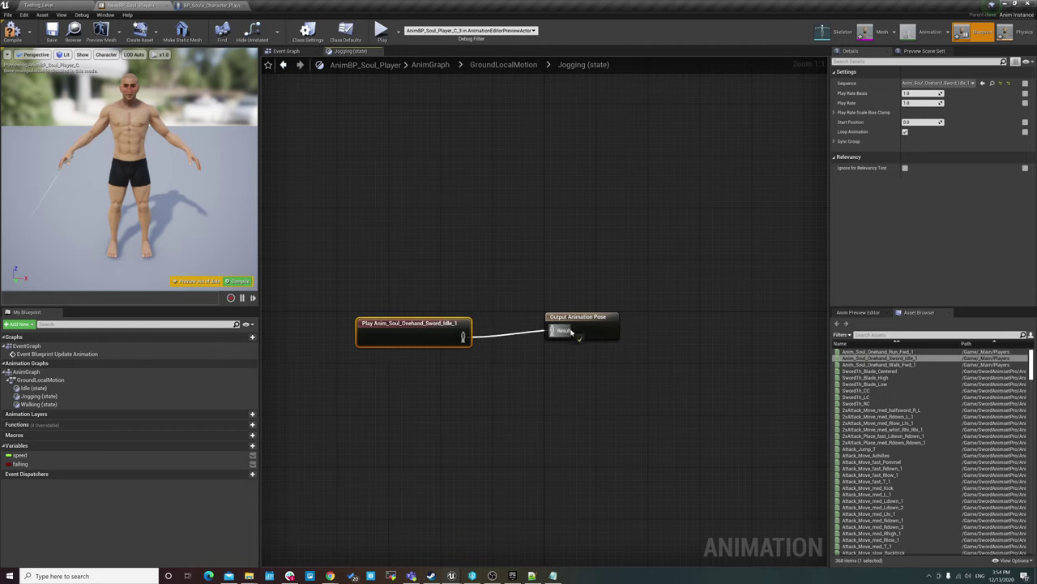
click(495, 243)
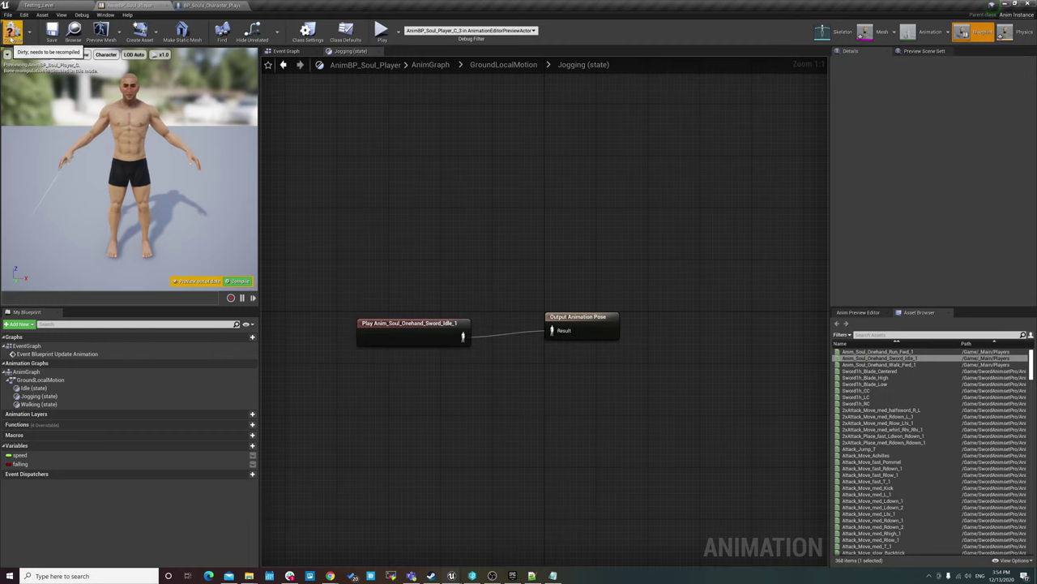
click(12, 34)
click(503, 64)
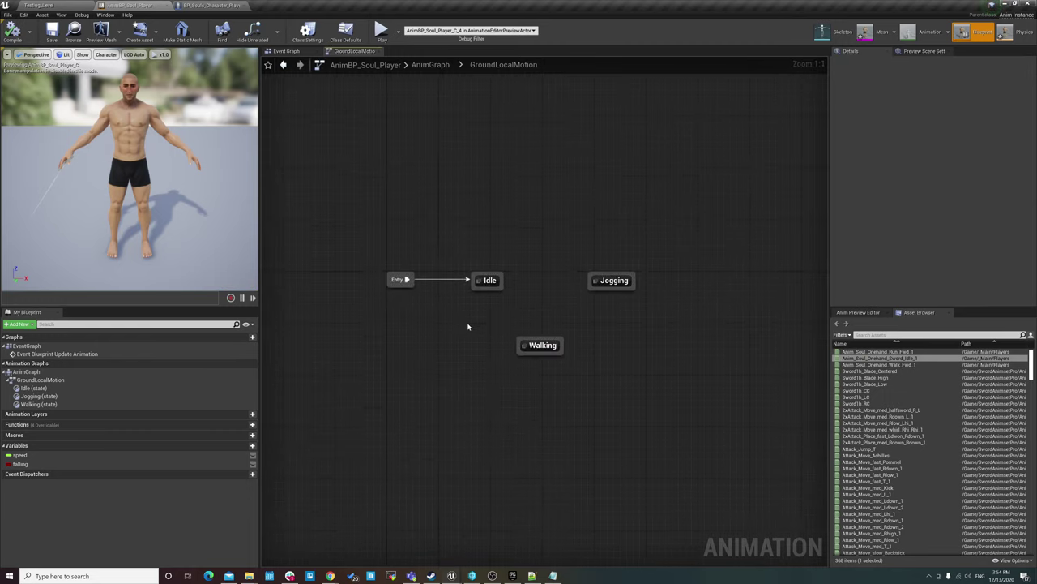
- Add Anim_Soul_Onehand_Walk_Fwd_1 to the Walking state's graph, recompile, and go back up to GroundLocalMotion
double_click(543, 344)
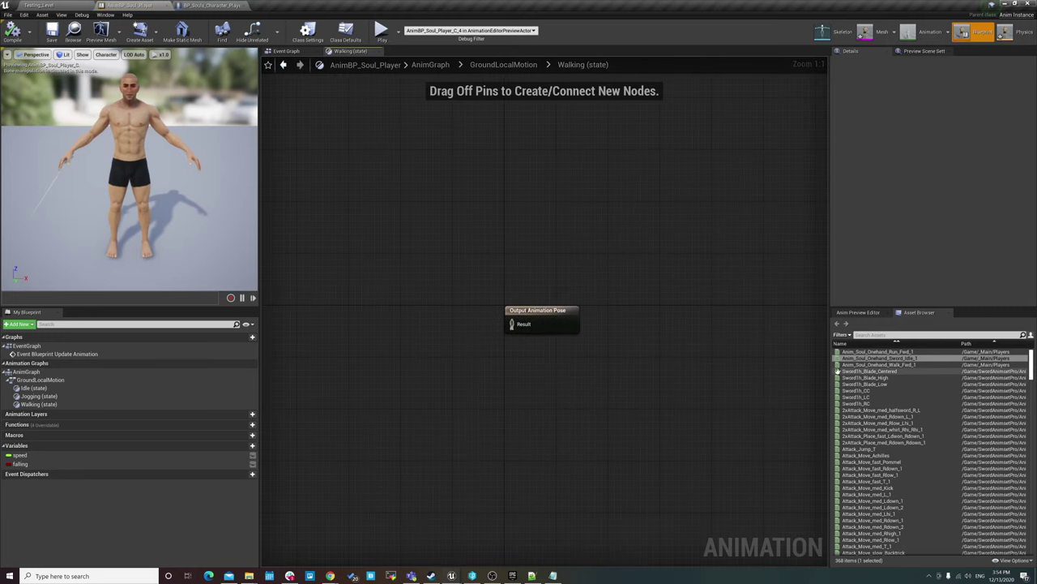
mouse_move(853, 365)
mouse_down()
mouse_move(368, 306)
mouse_move(512, 323)
mouse_up()
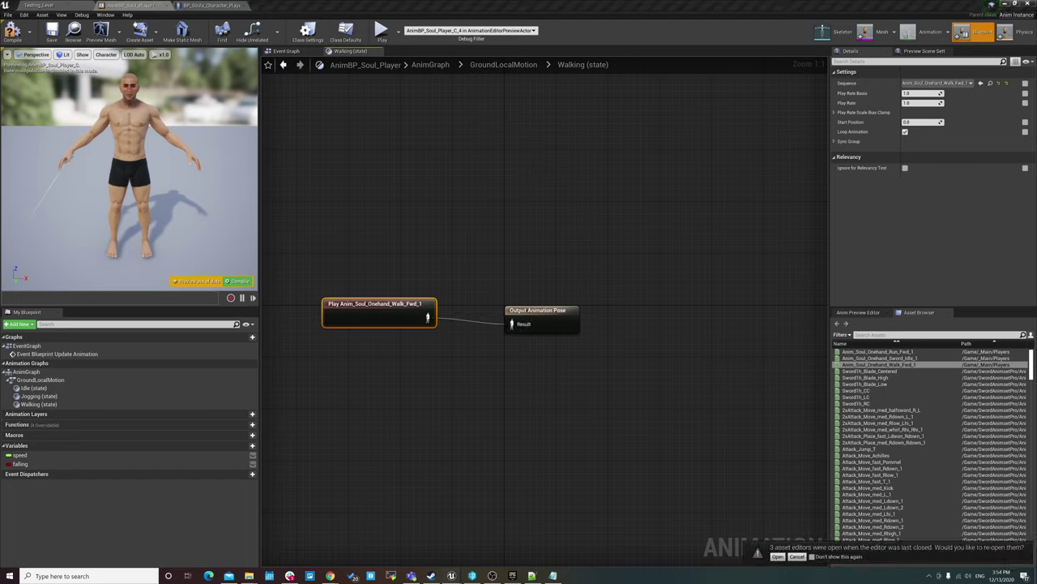
click(489, 369)
click(12, 33)
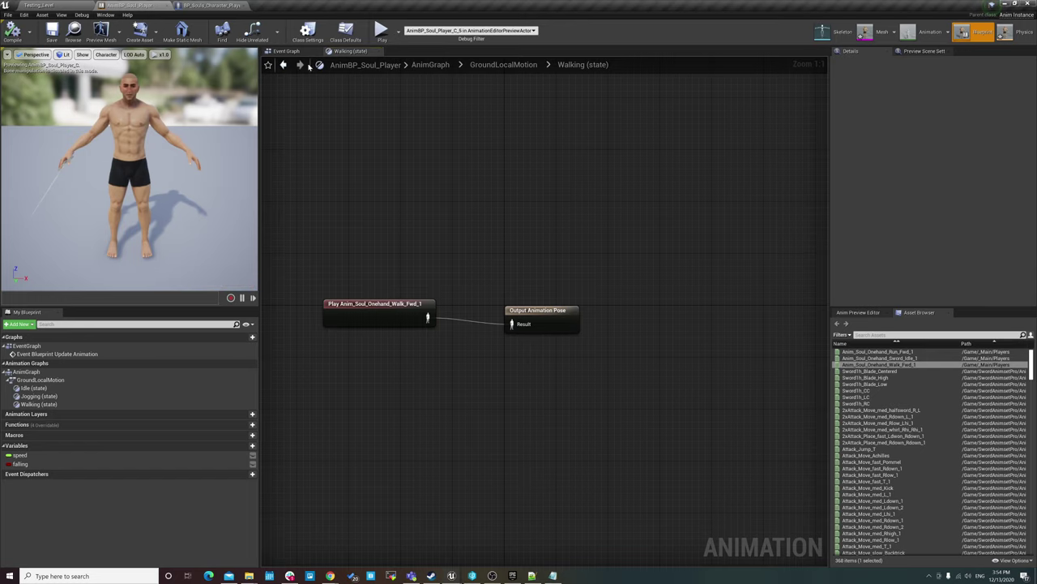
click(503, 64)
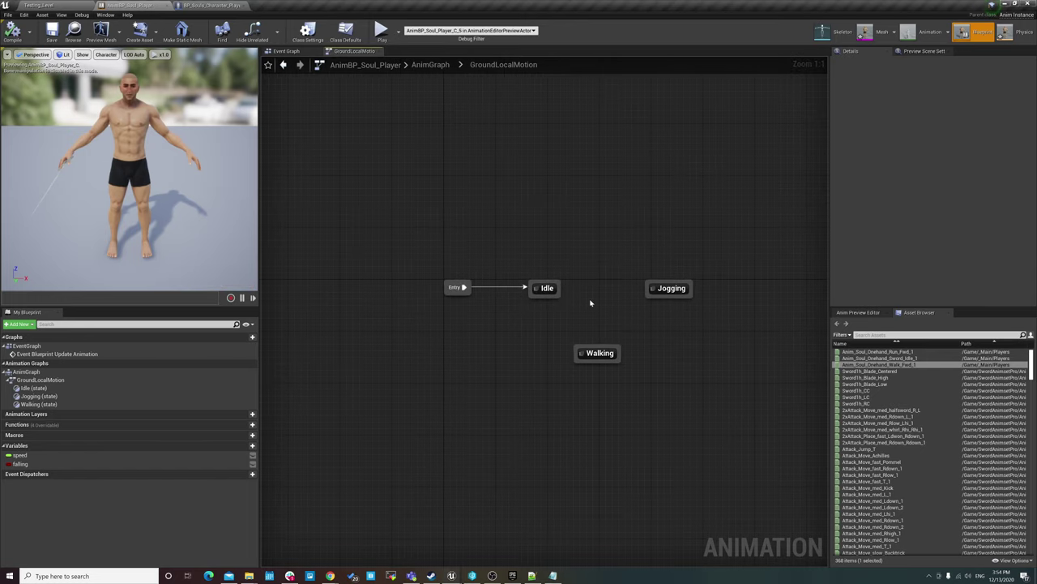
- Nudge Jogging right, then draw transitions between Idle and Jogging, Walking and Idle, and Walking and Jogging
right_drag(591, 303, 495, 248)
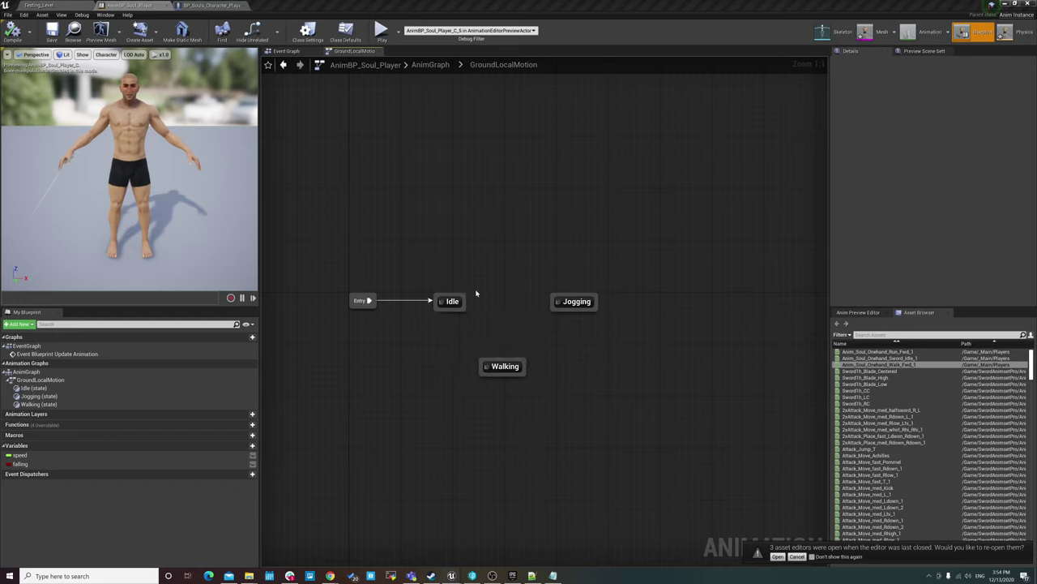
drag(467, 301, 557, 306)
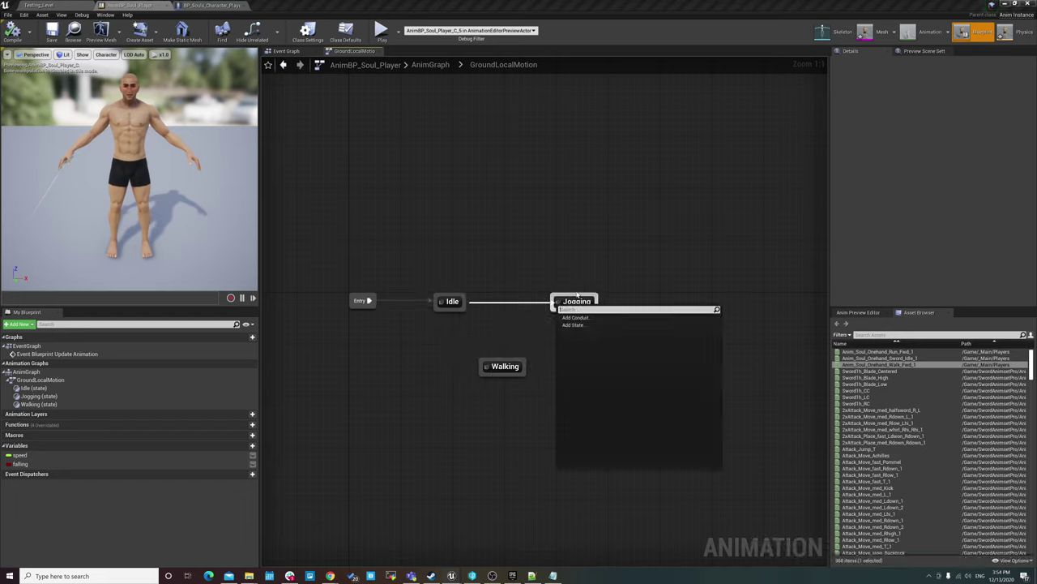
click(553, 284)
click(579, 303)
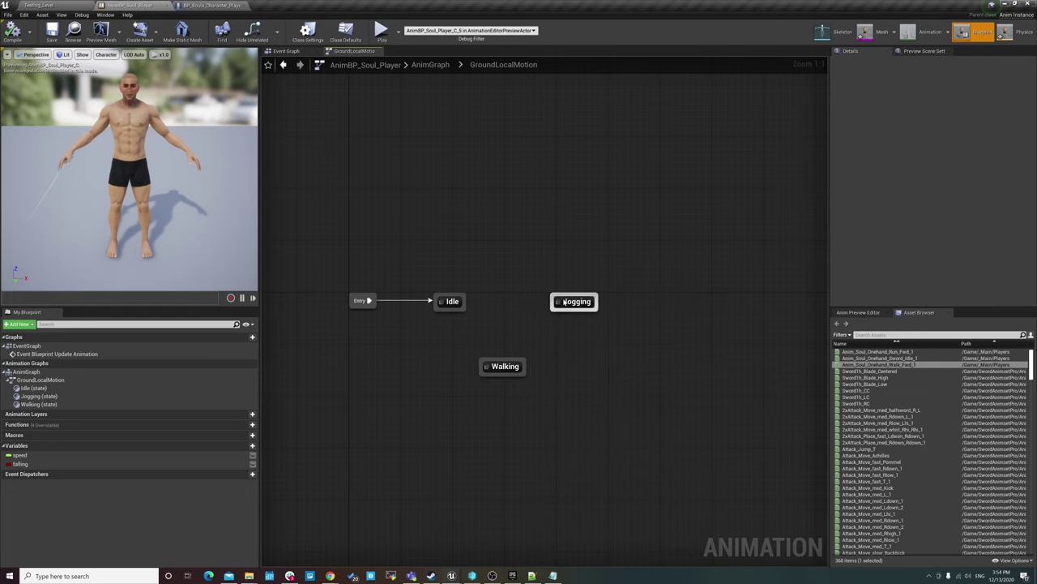
drag(579, 303, 593, 303)
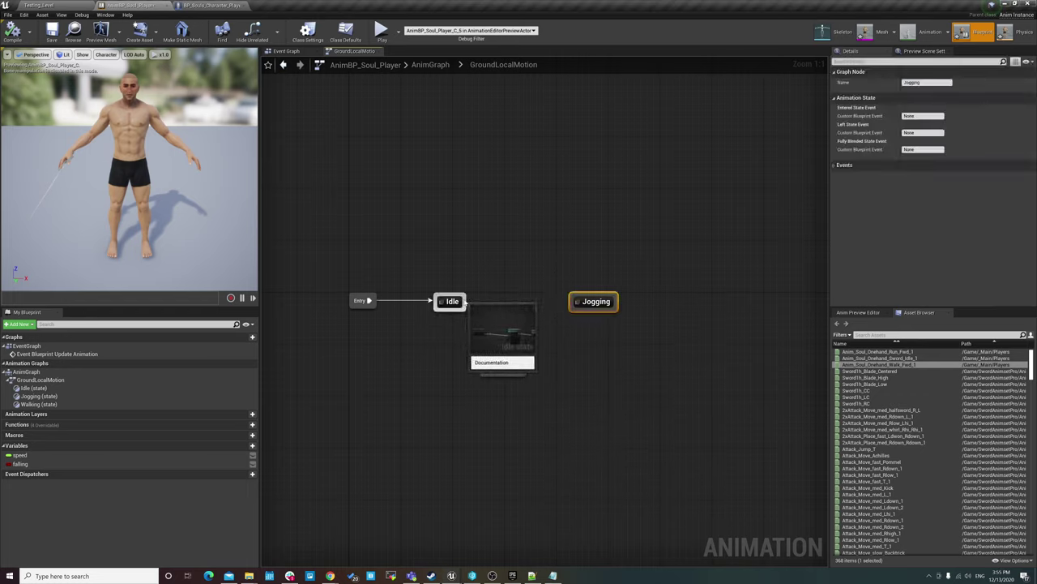
drag(467, 300, 572, 303)
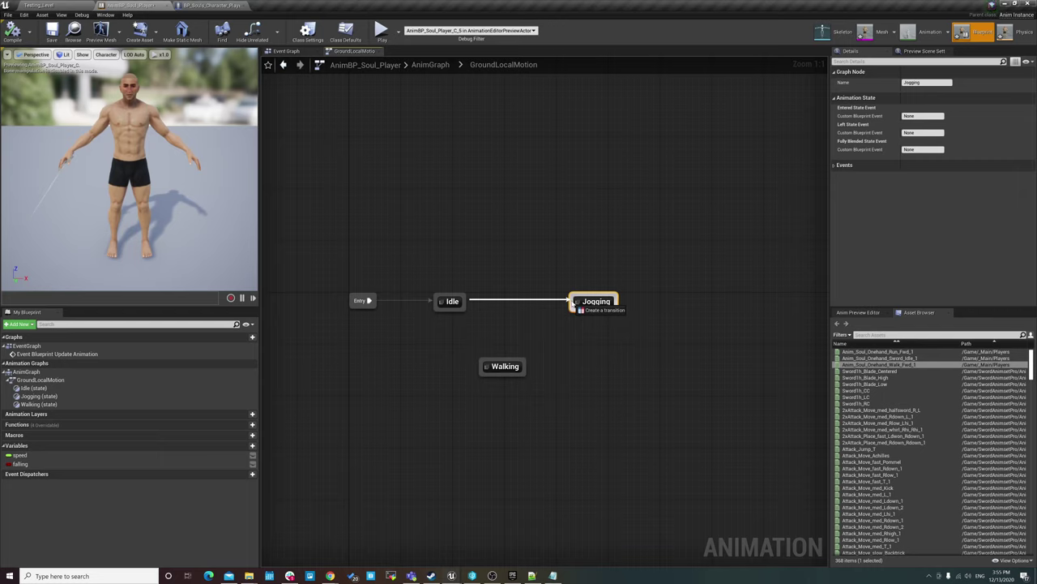
mouse_move(576, 305)
mouse_down()
mouse_move(464, 309)
mouse_move(484, 365)
mouse_move(460, 315)
mouse_up()
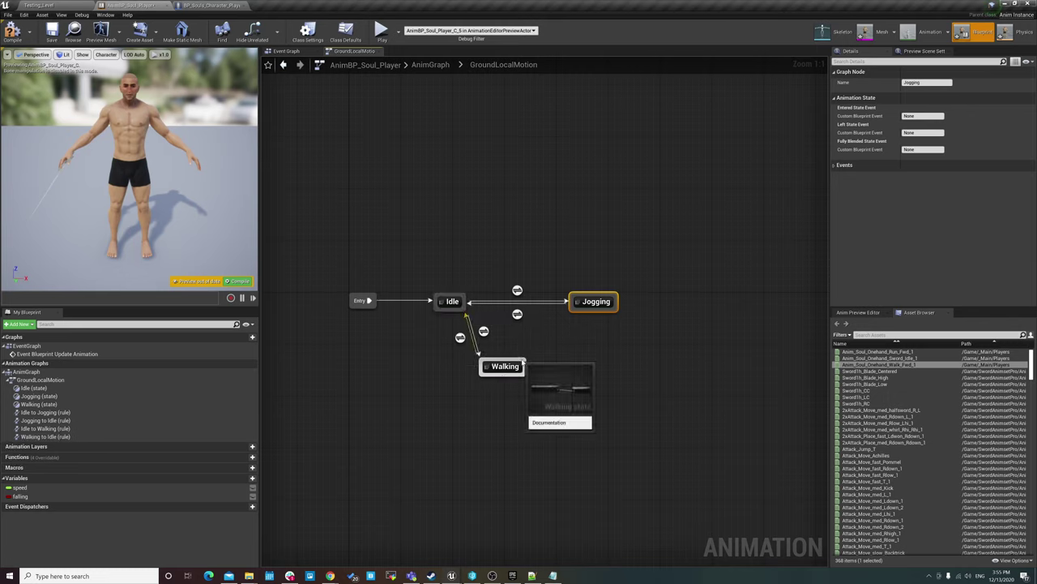
mouse_move(518, 363)
mouse_down()
mouse_move(574, 312)
mouse_move(529, 364)
mouse_up()
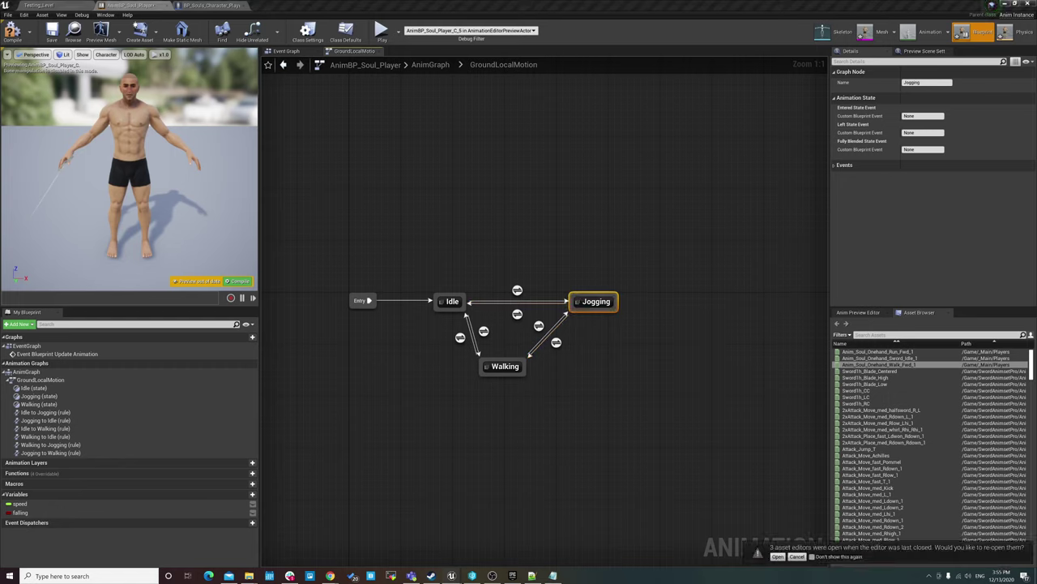
- Open the Idle to Jogging rule and place a Speed getter in its graph
double_click(517, 290)
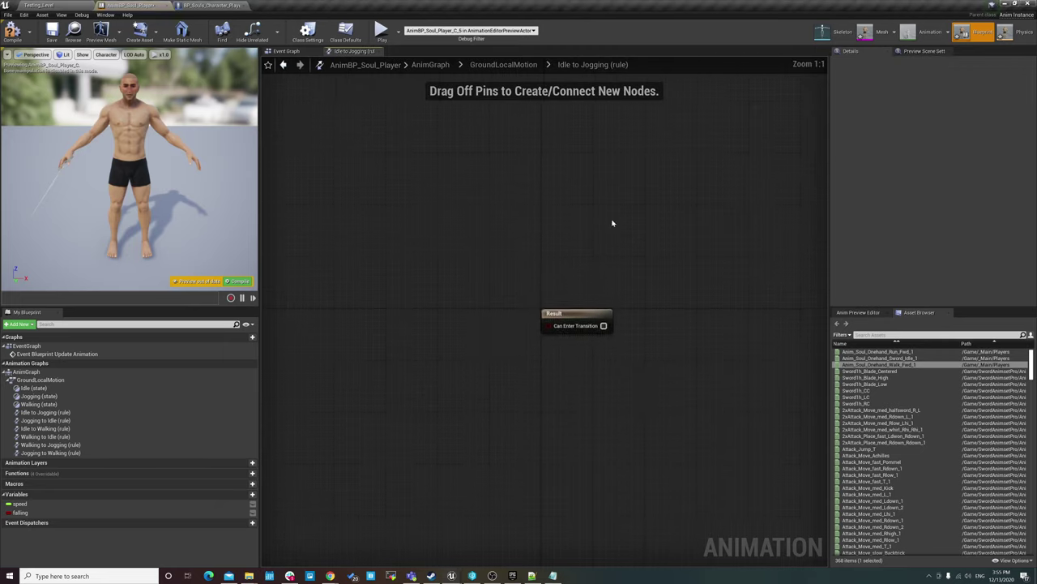
click(511, 67)
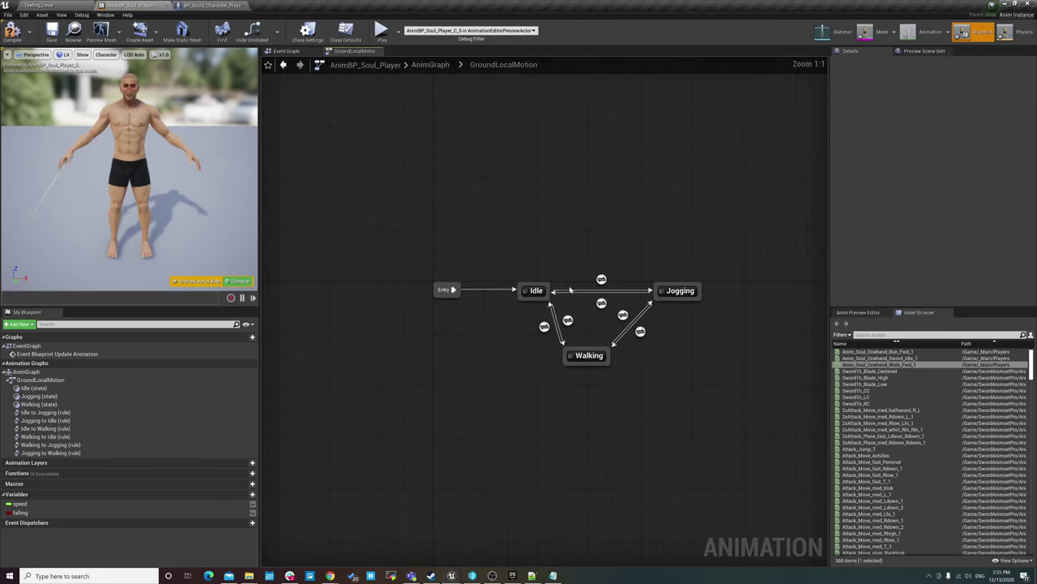
double_click(602, 280)
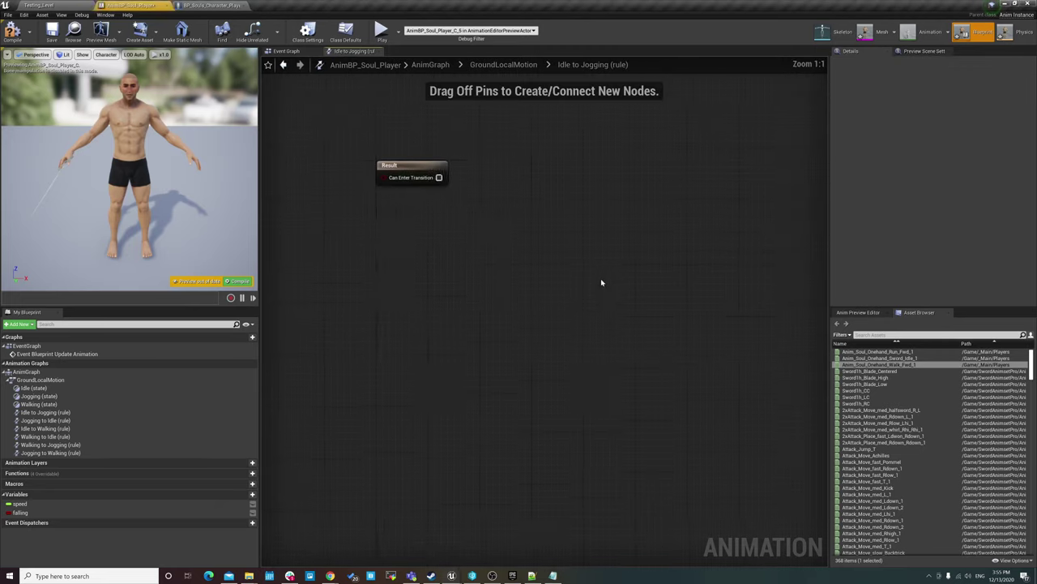
right_click(397, 324)
click(365, 335)
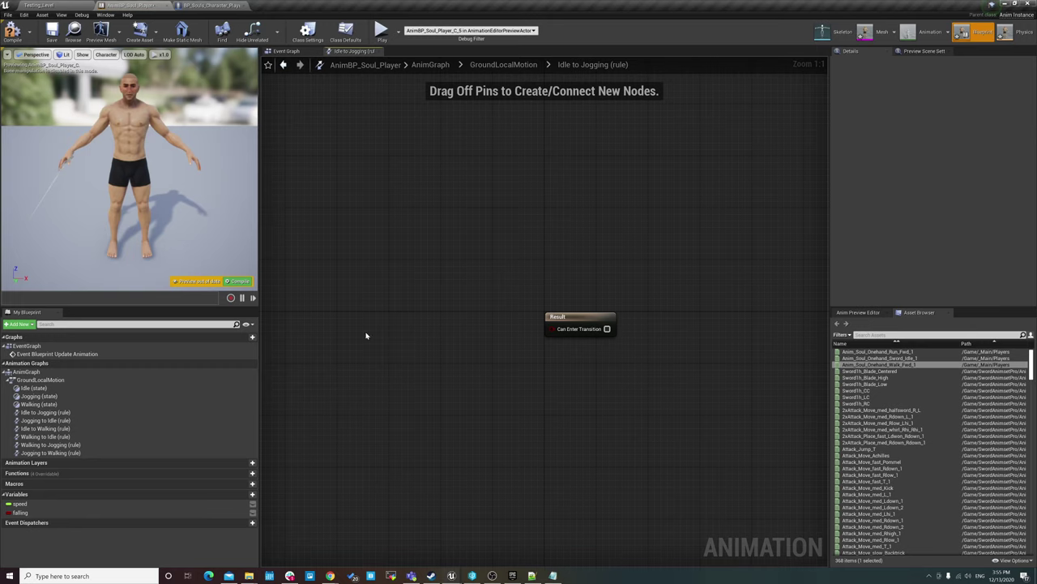
mouse_move(19, 503)
ctrl+mouse_down()
mouse_move(342, 348)
mouse_move(331, 349)
mouse_move(412, 330)
ctrl+mouse_up()
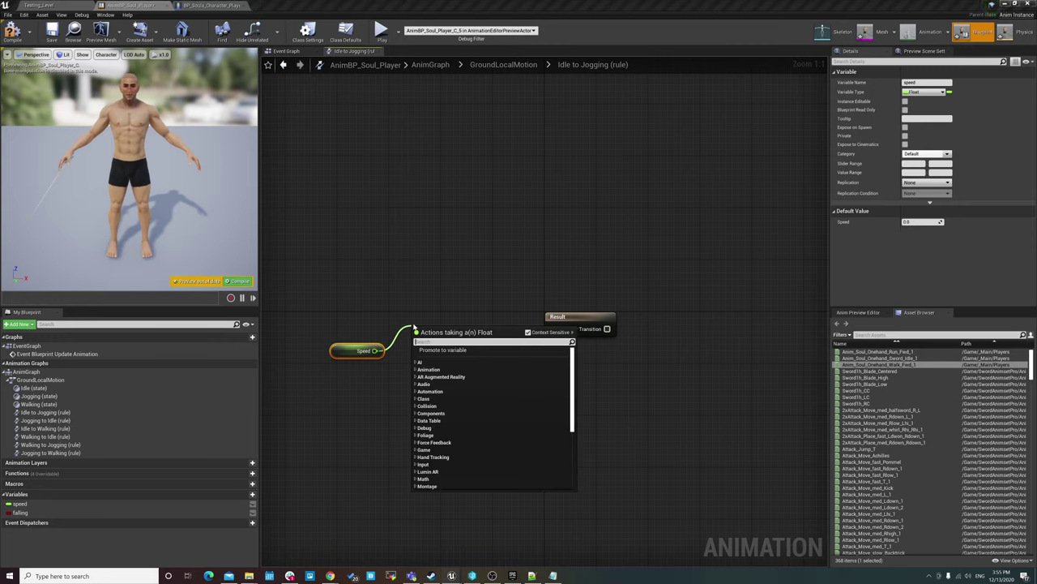
- Add a float < float comparison set to 450 and wire it into Can Enter Transition
text(>)
key(BackSpace)
text(<)
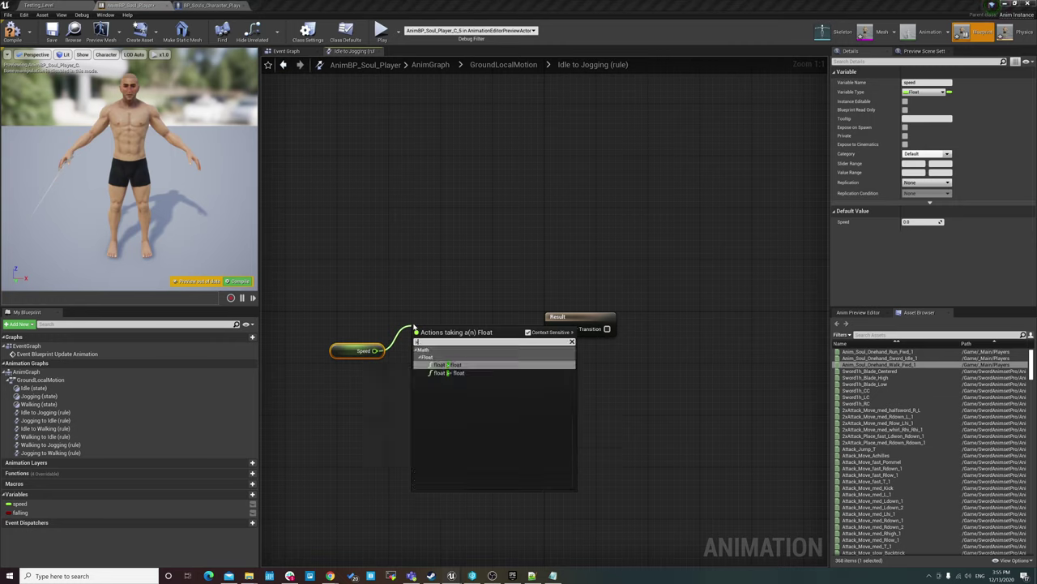
key(Down)
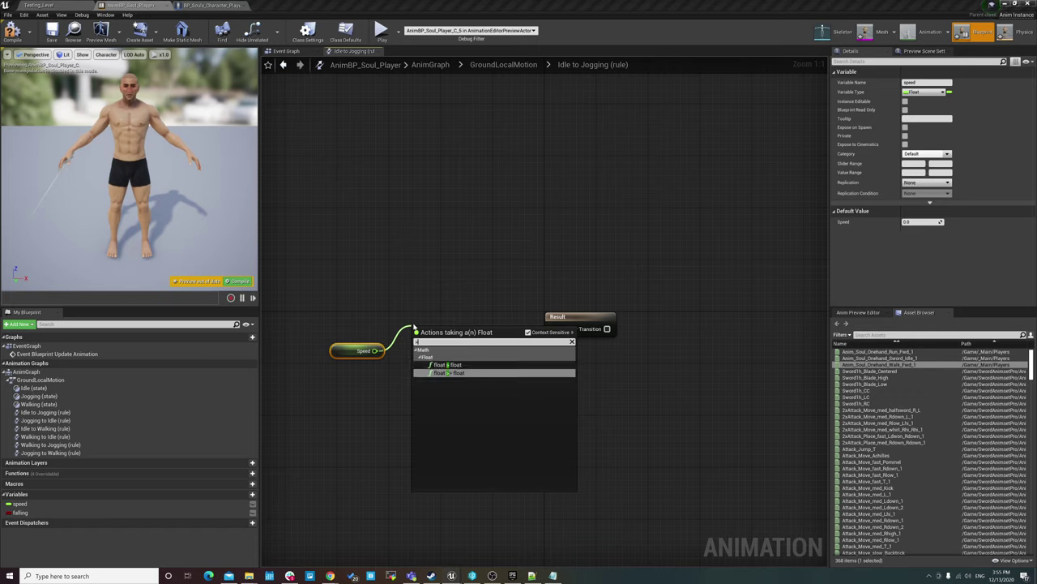
key(Up)
key(Return)
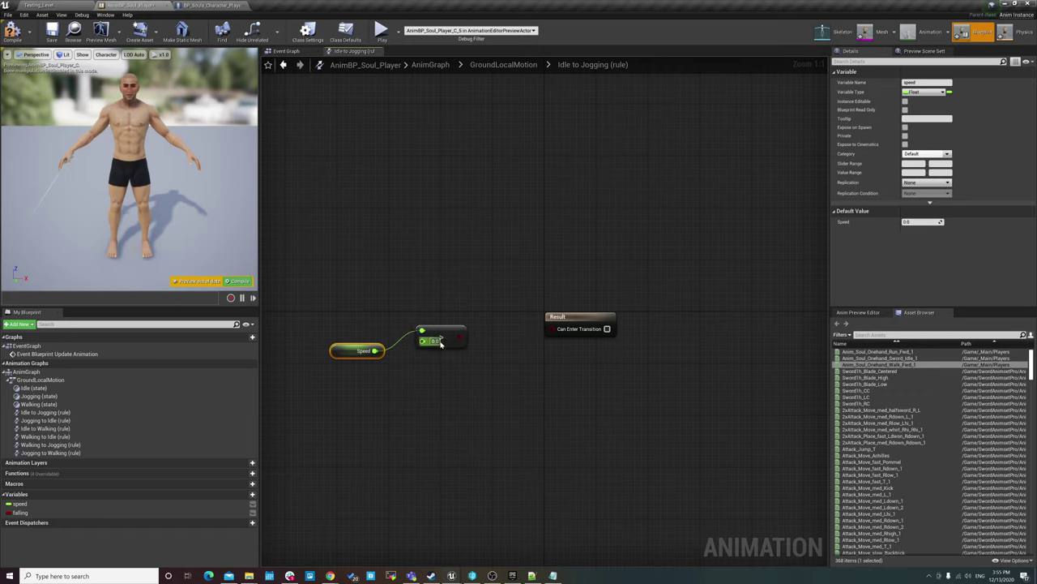
click(439, 341)
text(450)
drag(447, 331, 561, 330)
click(549, 370)
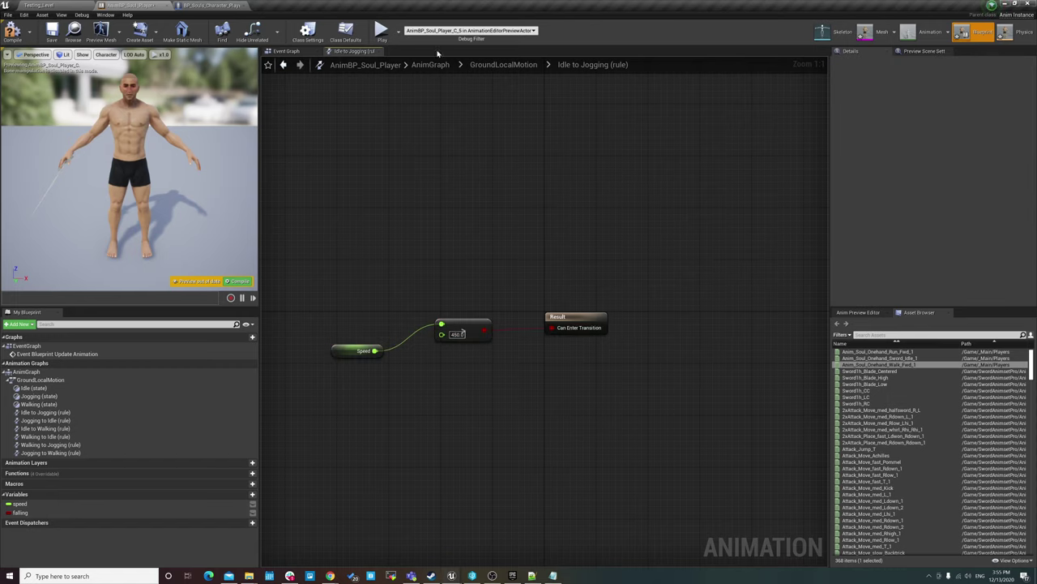
- Save, open the Jogging to Idle rule, and add a Speed getter feeding a float < comparison
click(503, 64)
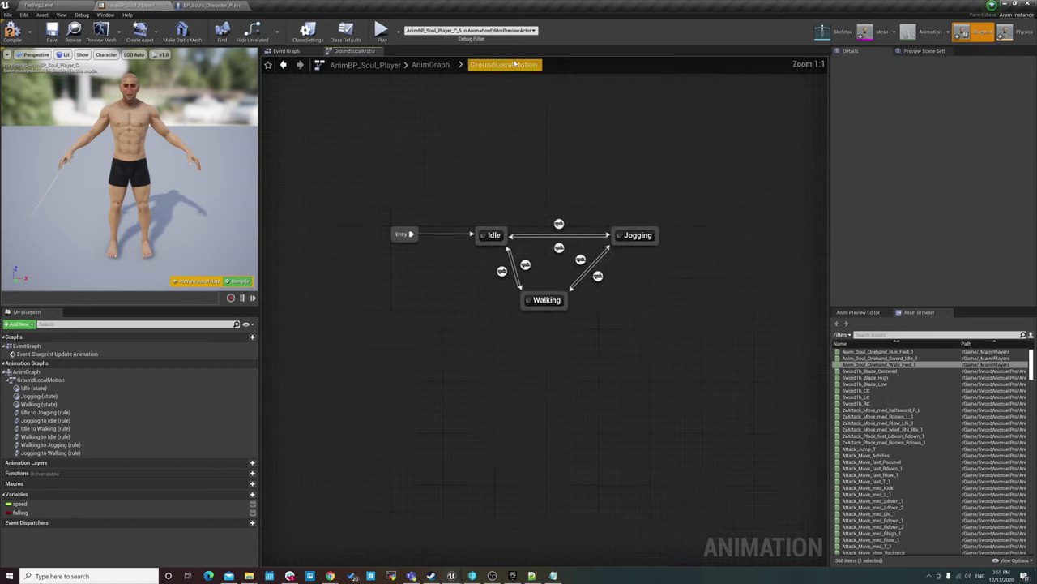
click(51, 33)
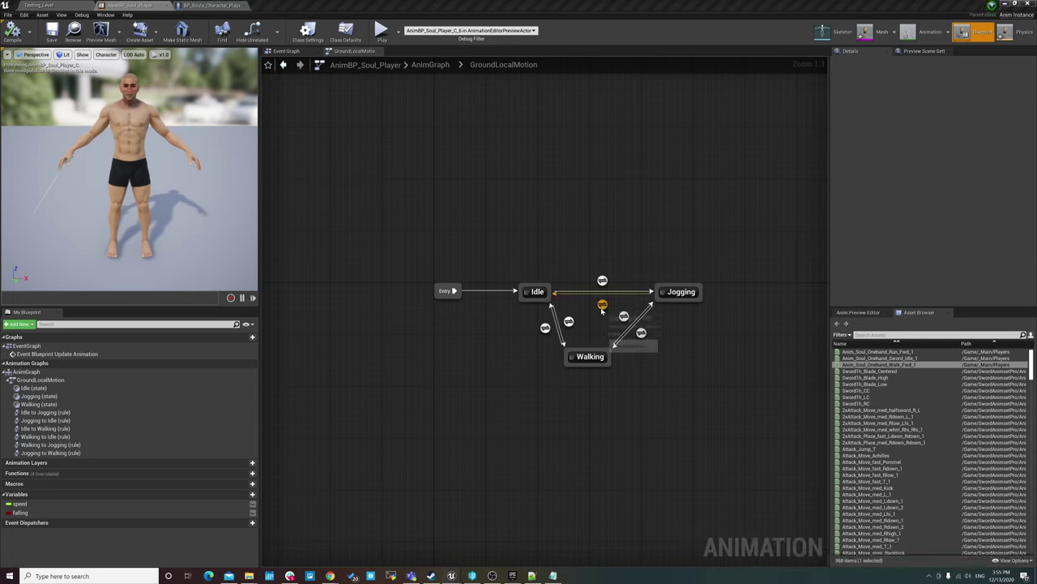
double_click(602, 304)
mouse_move(54, 507)
mouse_down()
mouse_move(354, 336)
mouse_move(459, 322)
mouse_up()
click(369, 342)
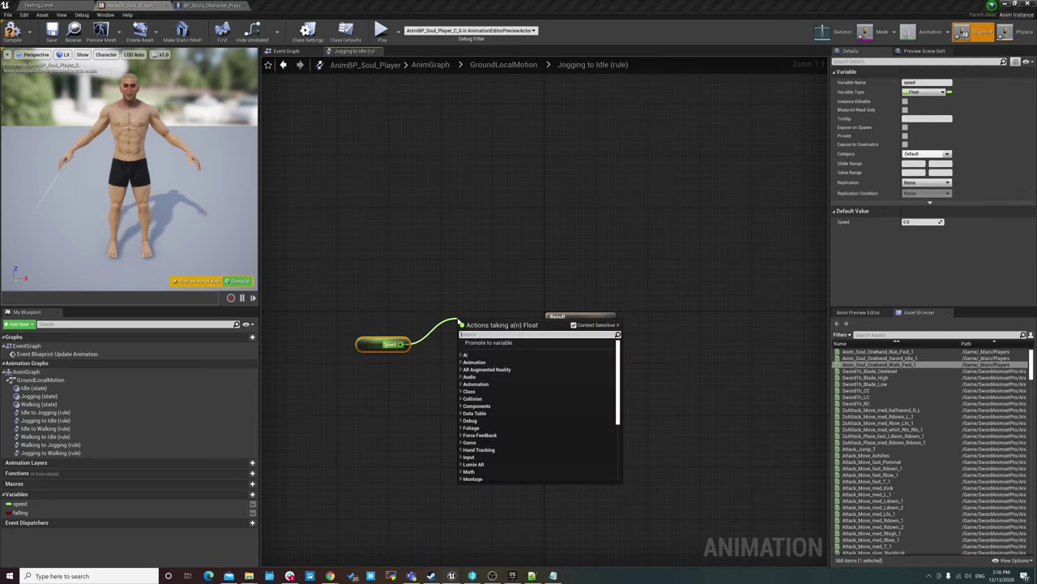
text(<)
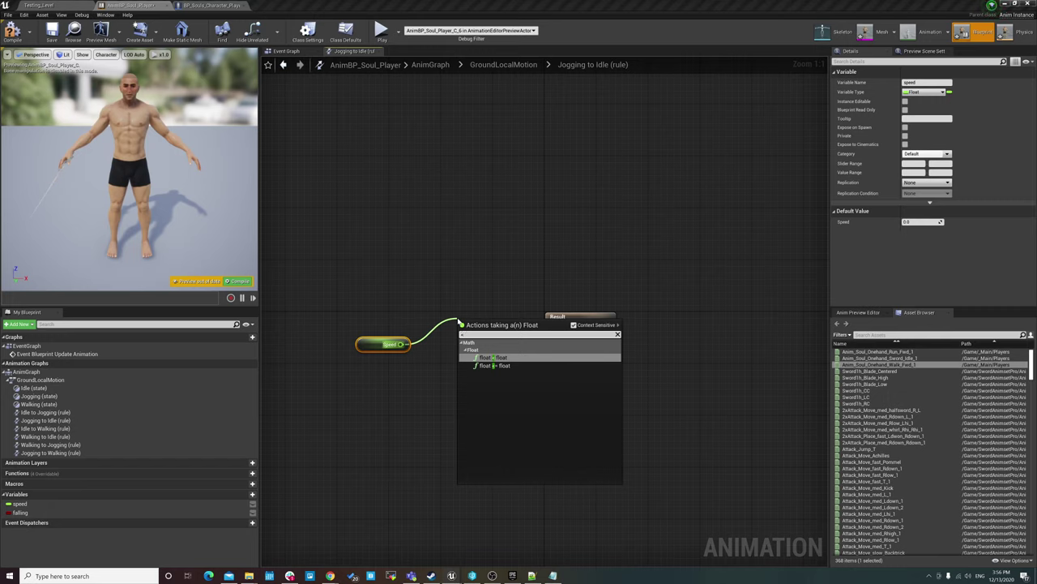
key(Return)
- Set the comparison threshold to 1.0, then delete the less-than node
click(481, 334)
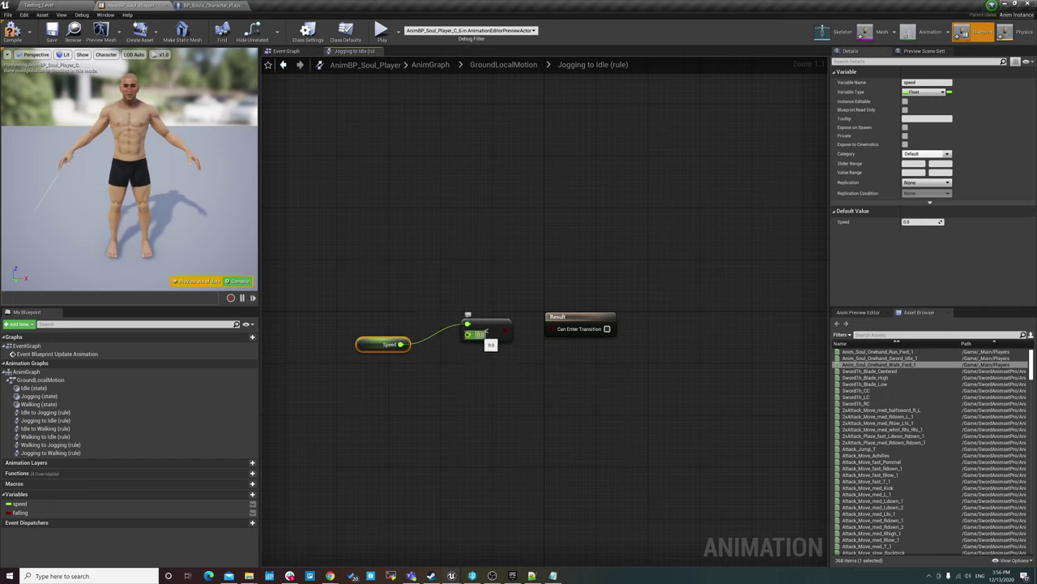
text(1)
key(Return)
click(458, 334)
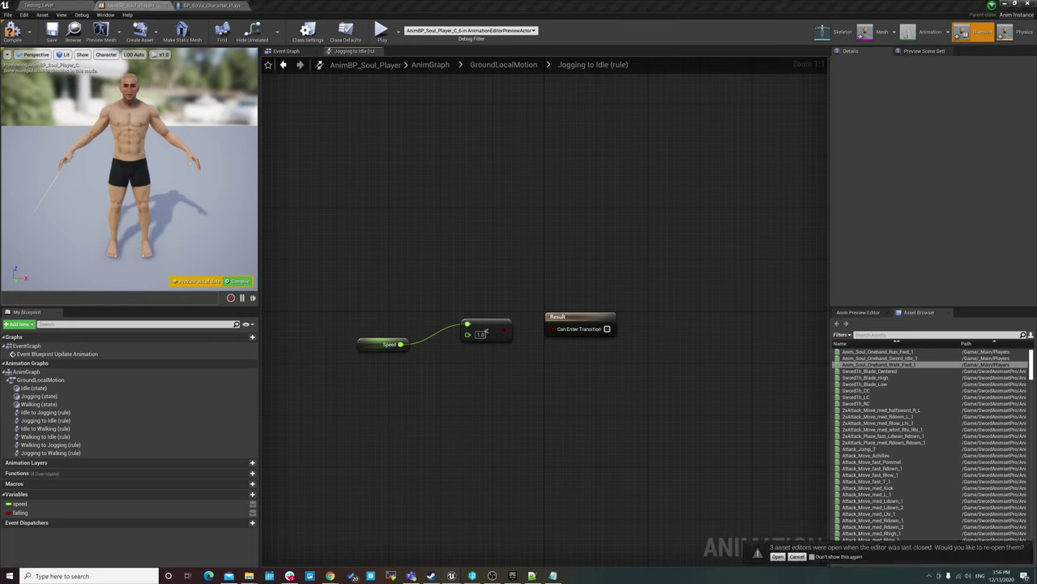
click(468, 323)
key(Delete)
- Replace it with a Speed <= comparison wired into Can Enter Transition, and compile
drag(399, 344, 444, 335)
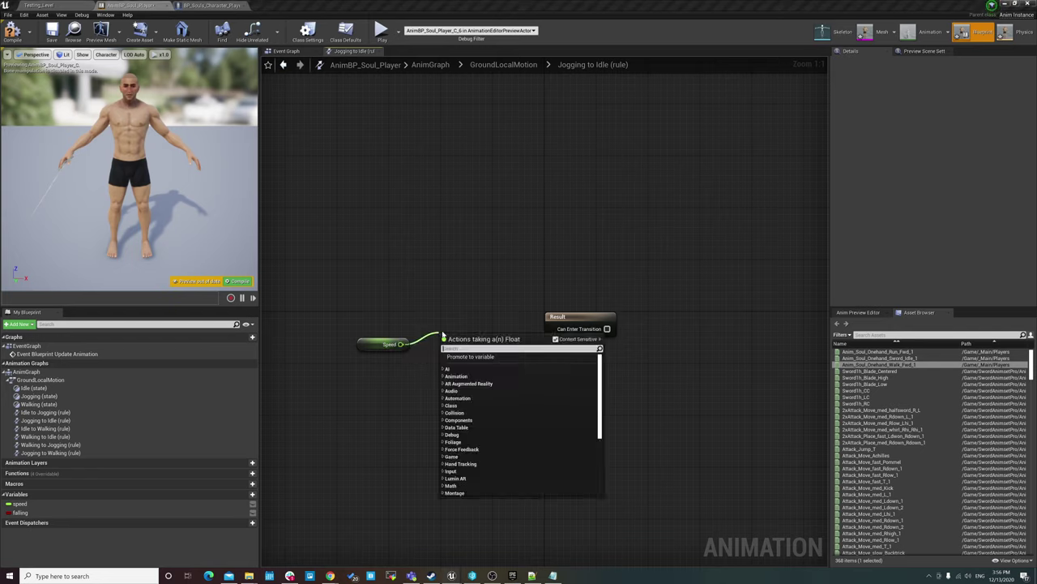
text(<=)
key(Return)
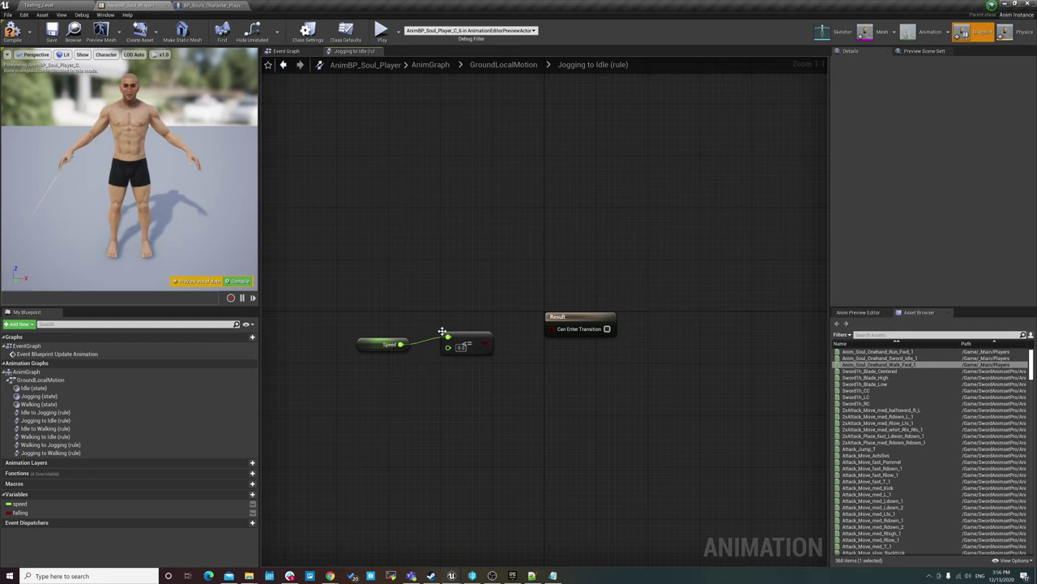
click(460, 347)
drag(485, 343, 552, 328)
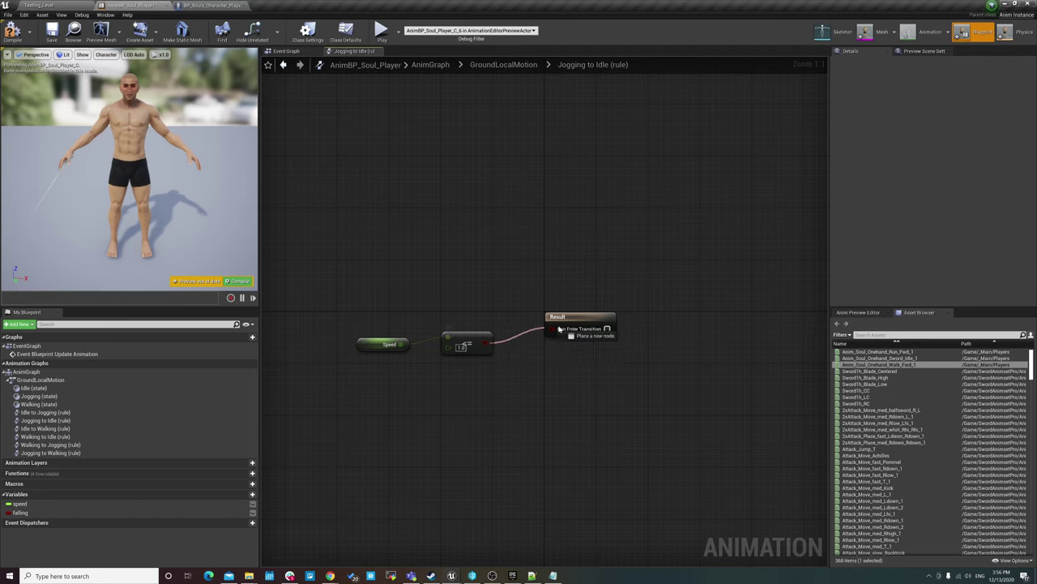
click(21, 37)
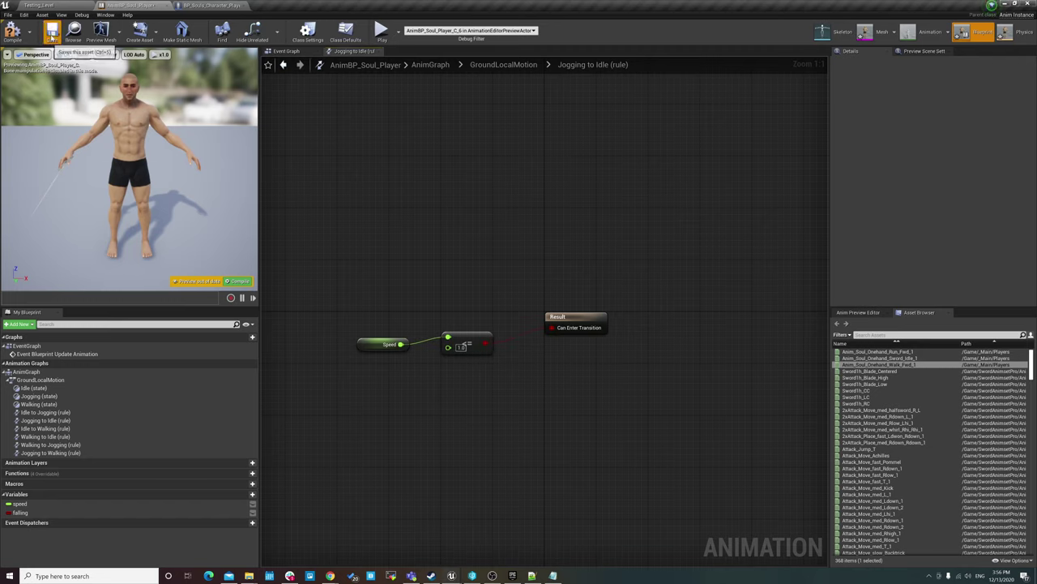
- Return to GroundLocalMotion and select the Walking to Jogging transition
click(292, 51)
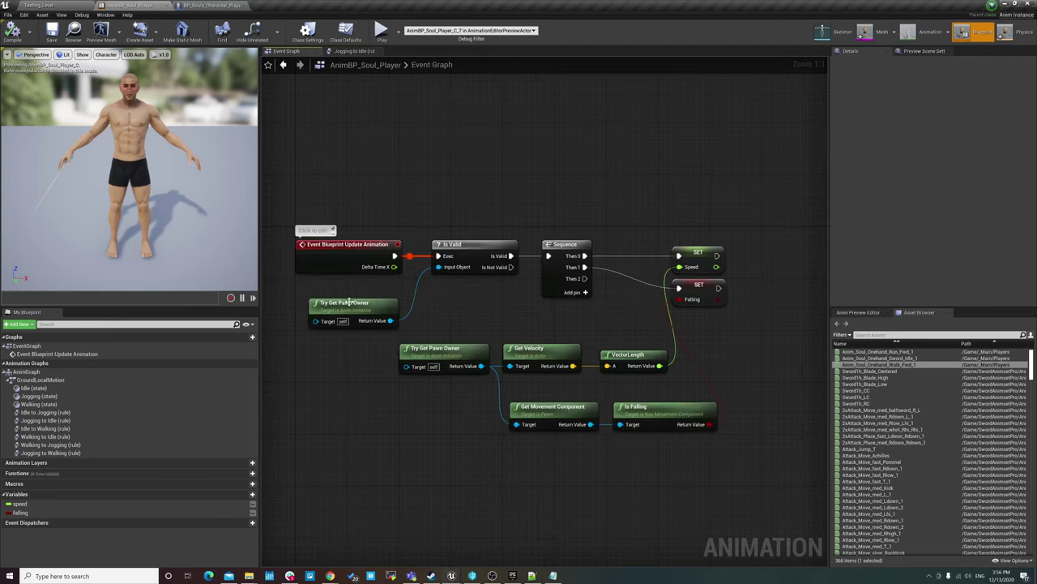
click(353, 51)
click(483, 64)
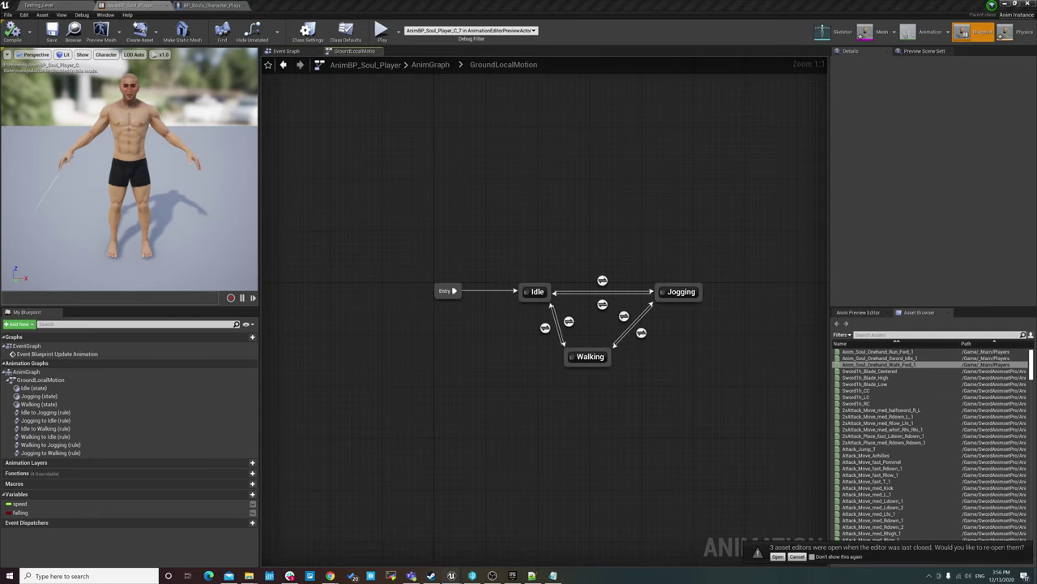
drag(440, 427, 625, 324)
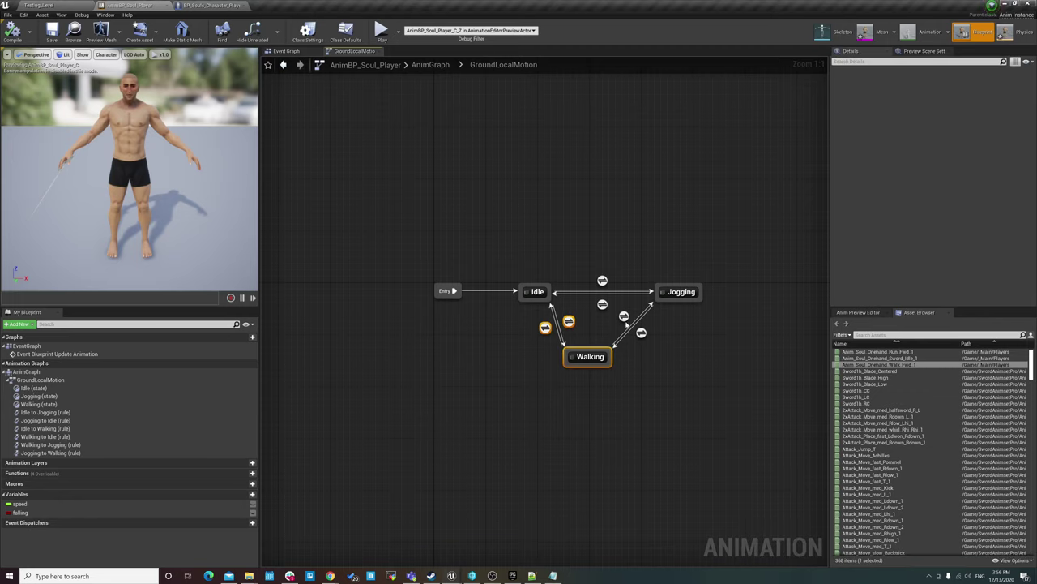
click(624, 315)
- Open the Walking to Jogging rule and add a Speed > comparison with threshold 450
double_click(624, 315)
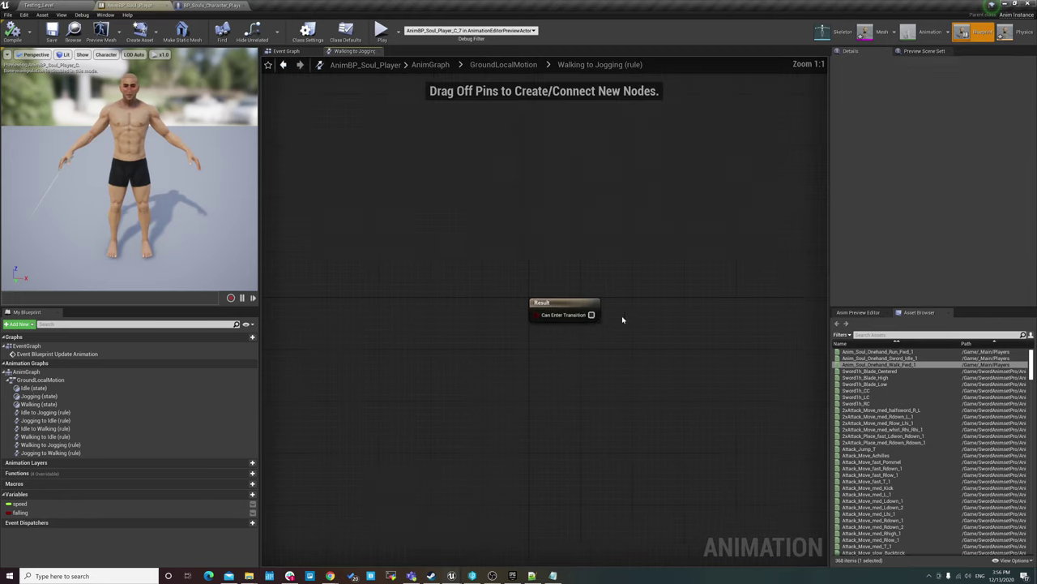
right_click(452, 354)
text(spe)
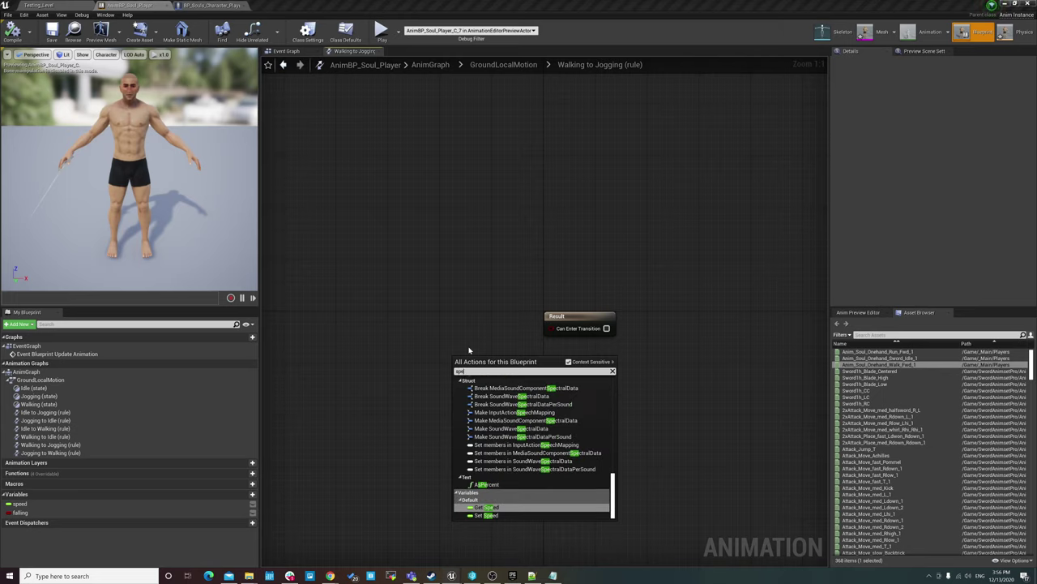
key(Return)
drag(497, 362, 532, 377)
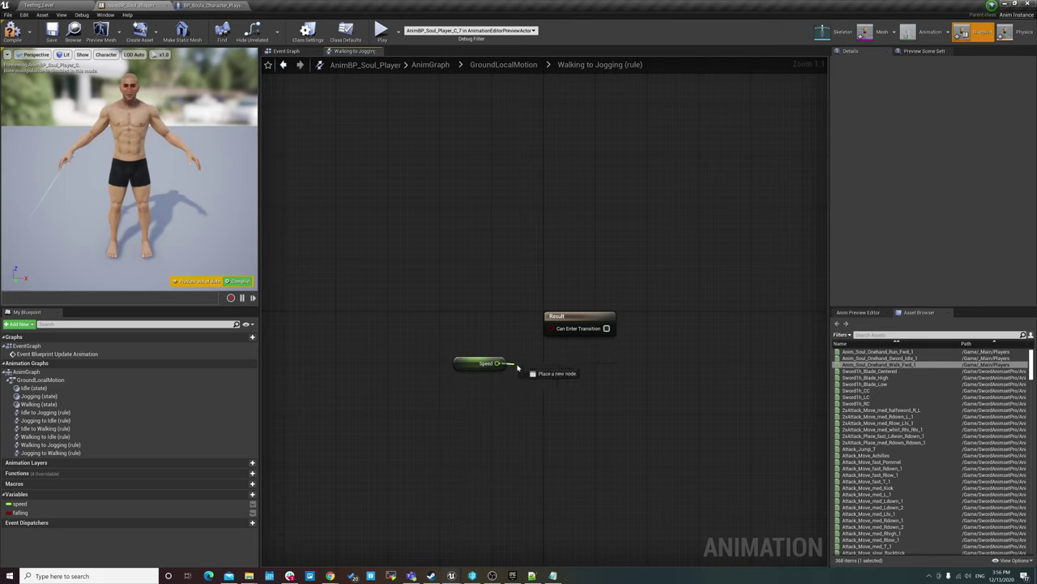
text(>)
key(Return)
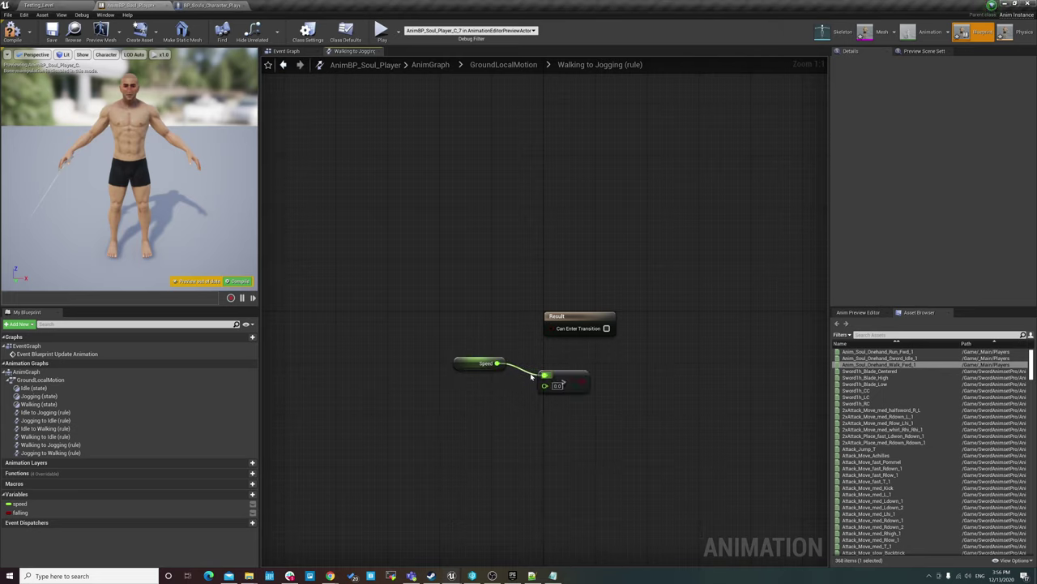
click(557, 385)
text(4)
key(Return)
- Reposition the Speed and comparison nodes, save the blueprint, and return to GroundLocalMotion
drag(470, 372, 490, 386)
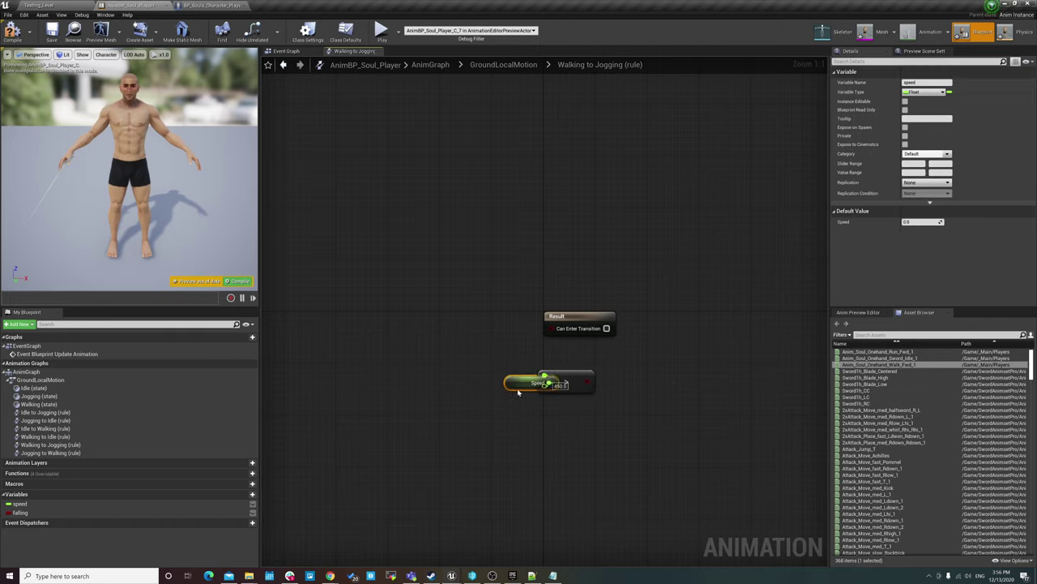
ctrl+click(581, 385)
mouse_move(580, 384)
mouse_down()
mouse_move(476, 332)
mouse_move(552, 327)
mouse_up()
drag(364, 308, 484, 373)
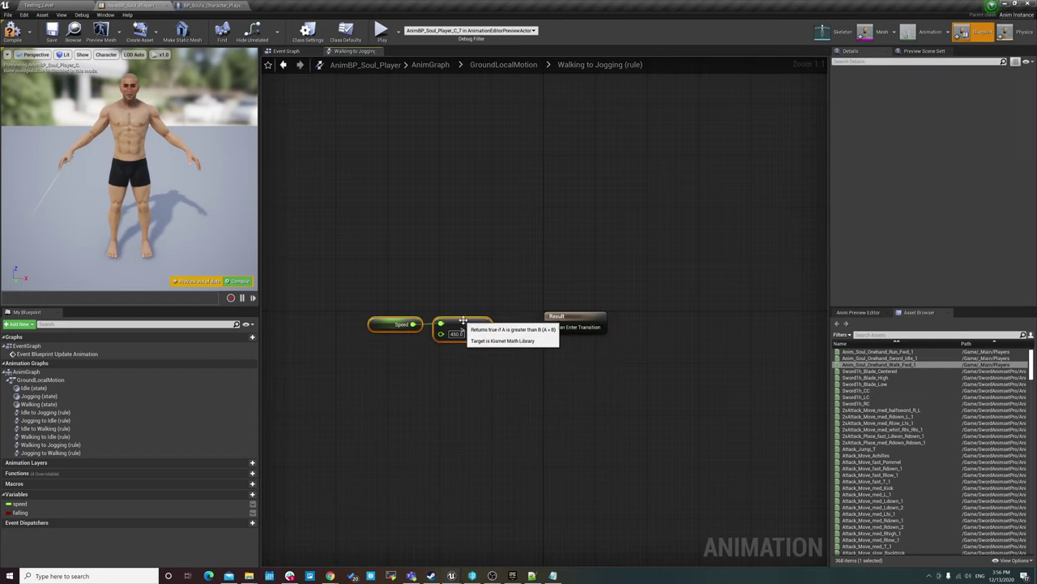
drag(463, 326, 489, 325)
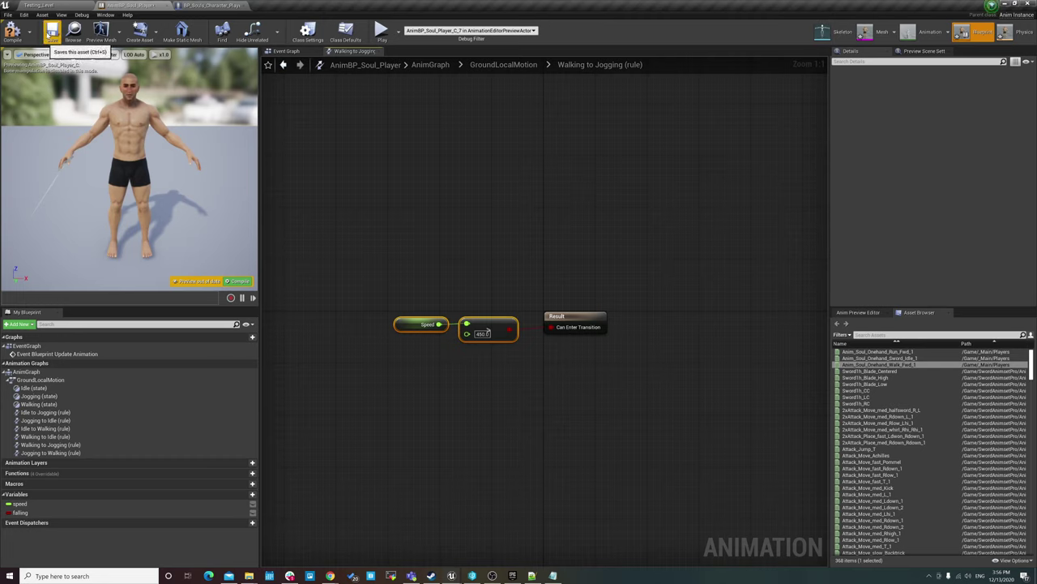
click(52, 33)
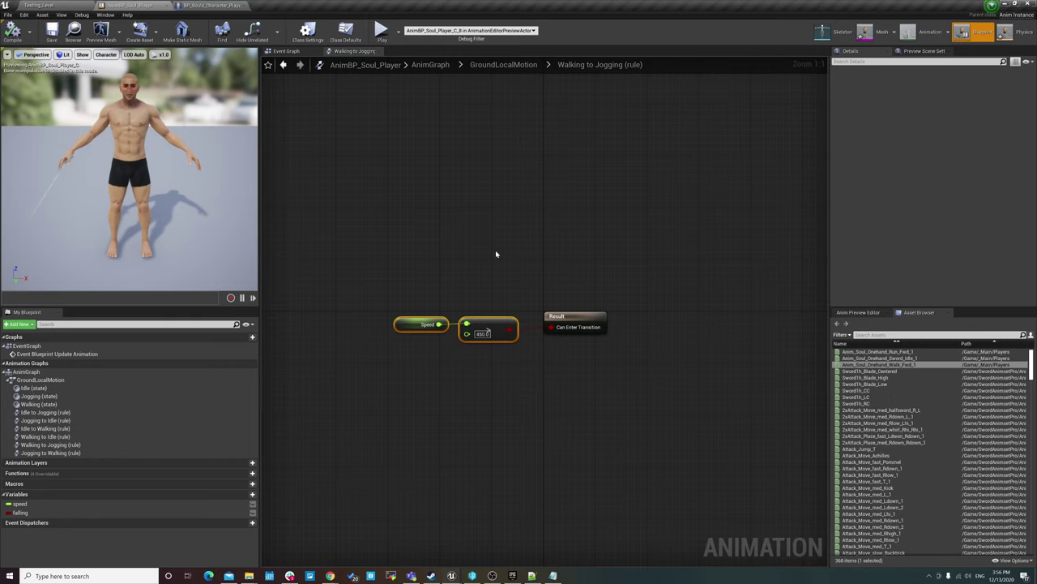
click(499, 65)
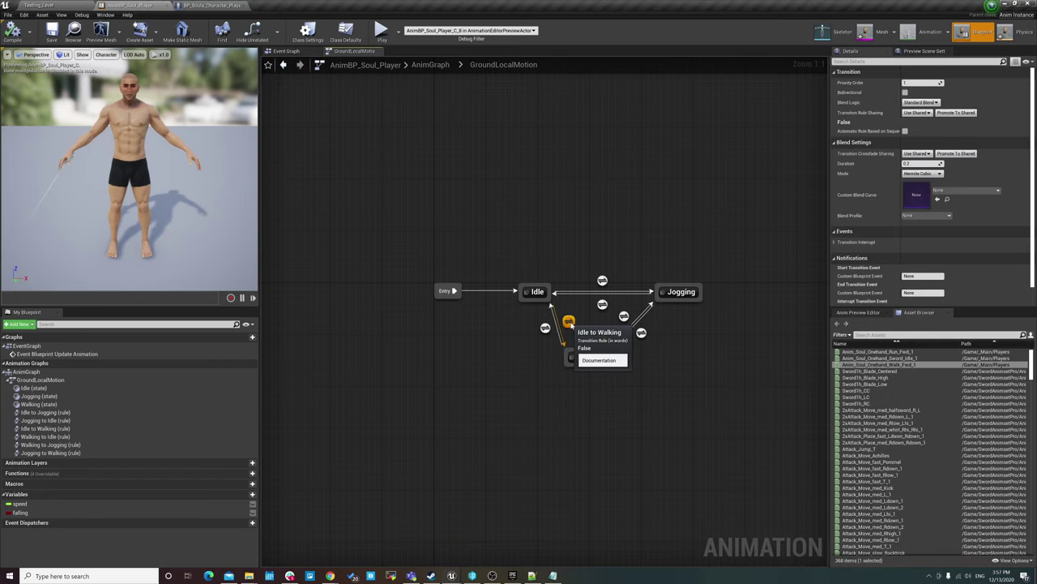
- Open the Idle to Walking rule and feed a Speed comparison against 50 into an AND node
double_click(569, 322)
right_drag(572, 325, 732, 471)
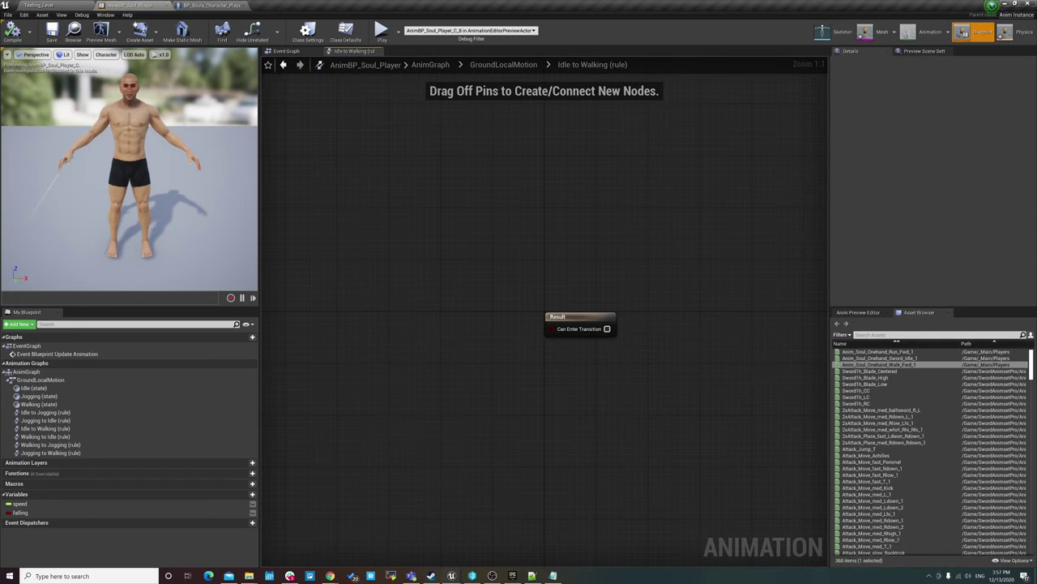
right_click(409, 341)
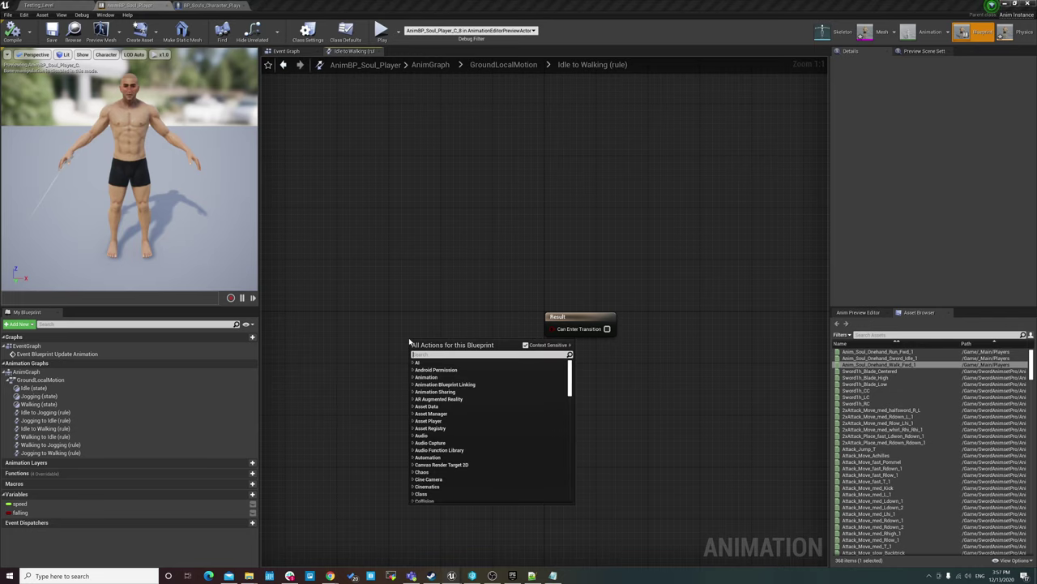
click(364, 361)
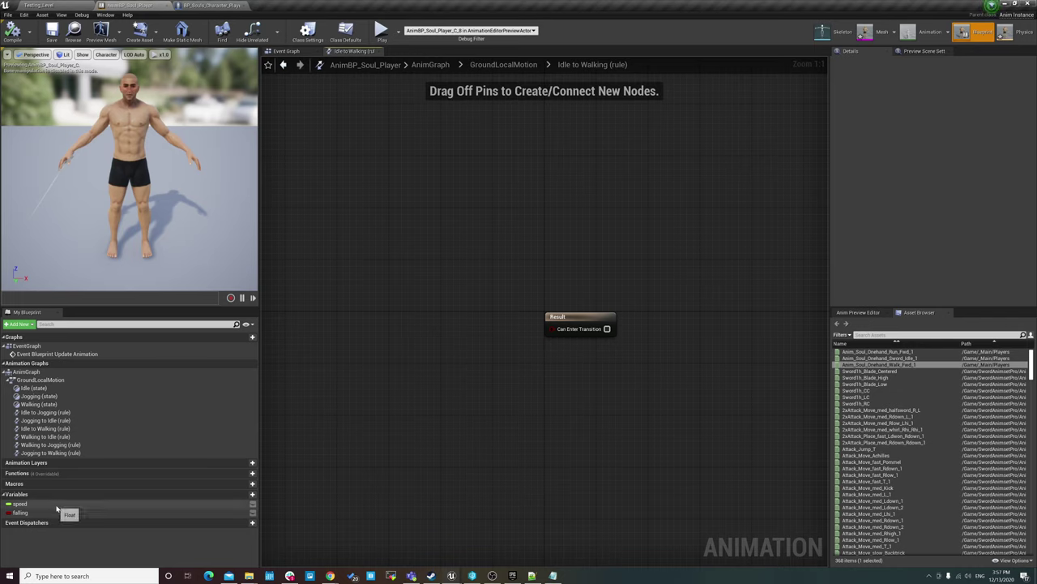
mouse_move(73, 502)
mouse_down()
mouse_move(306, 356)
mouse_move(406, 326)
mouse_up()
click(324, 363)
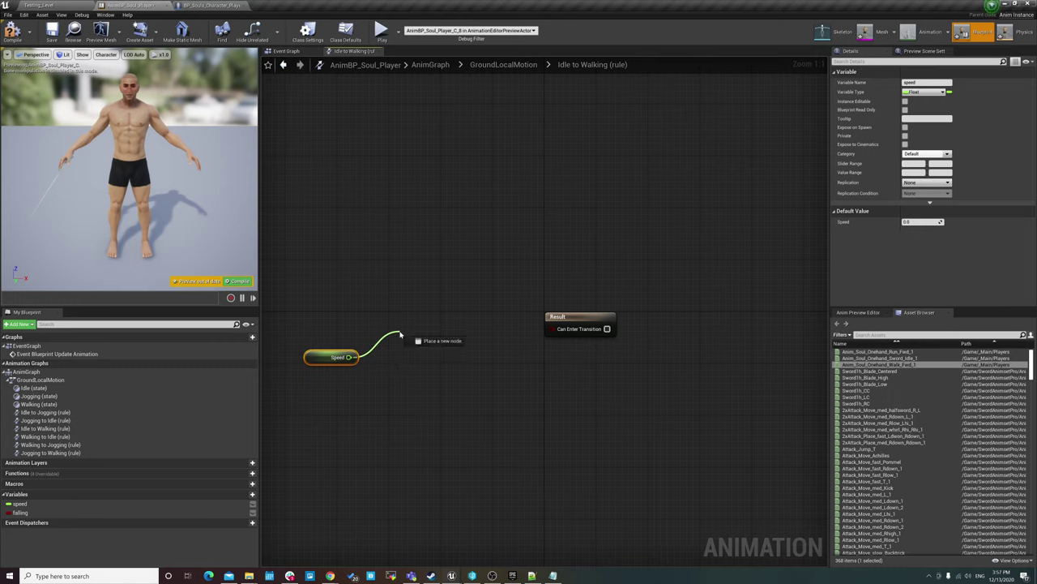
text(>)
key(Return)
text(50)
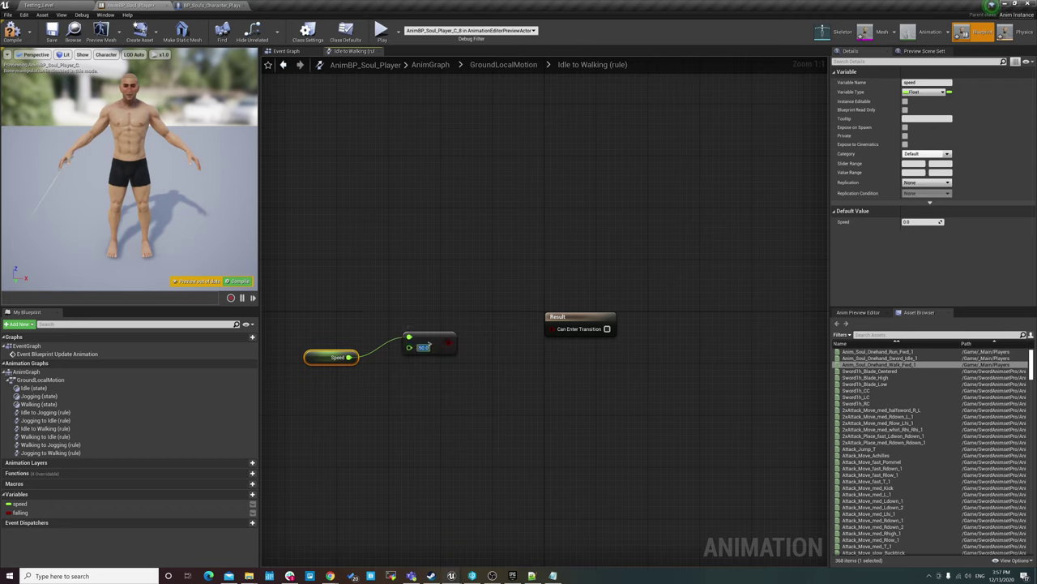
drag(448, 342, 478, 353)
text(and)
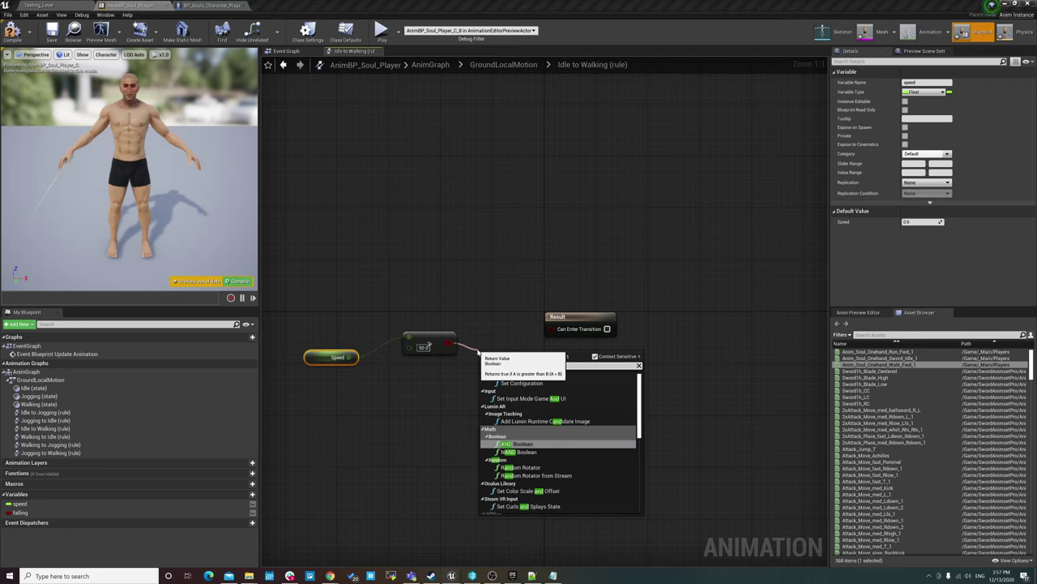
key(Return)
- Add a second Speed comparison against 450, wire the AND into Can Enter Transition, and save
right_click(382, 410)
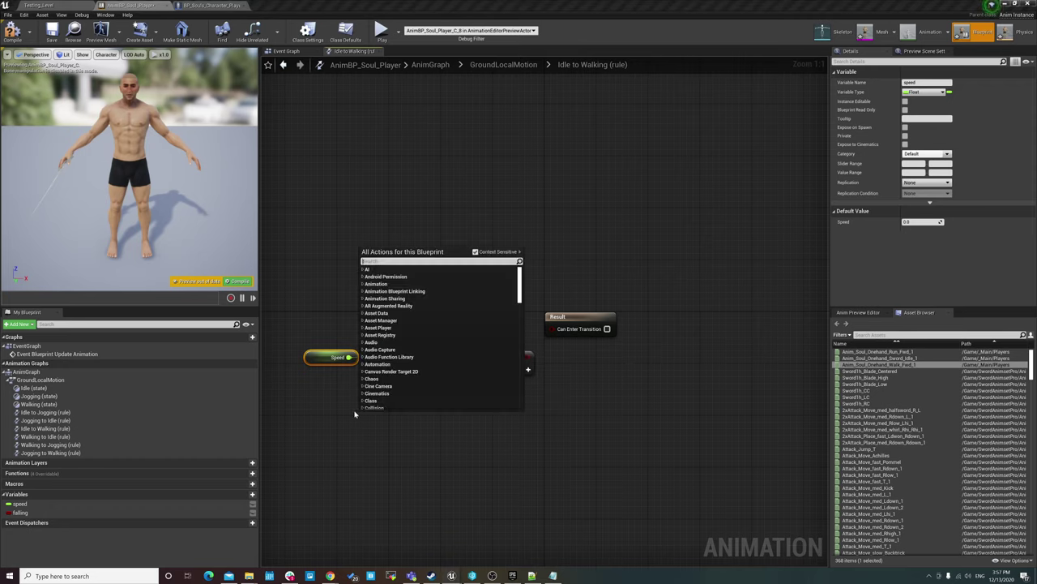
drag(25, 503, 428, 407)
click(373, 431)
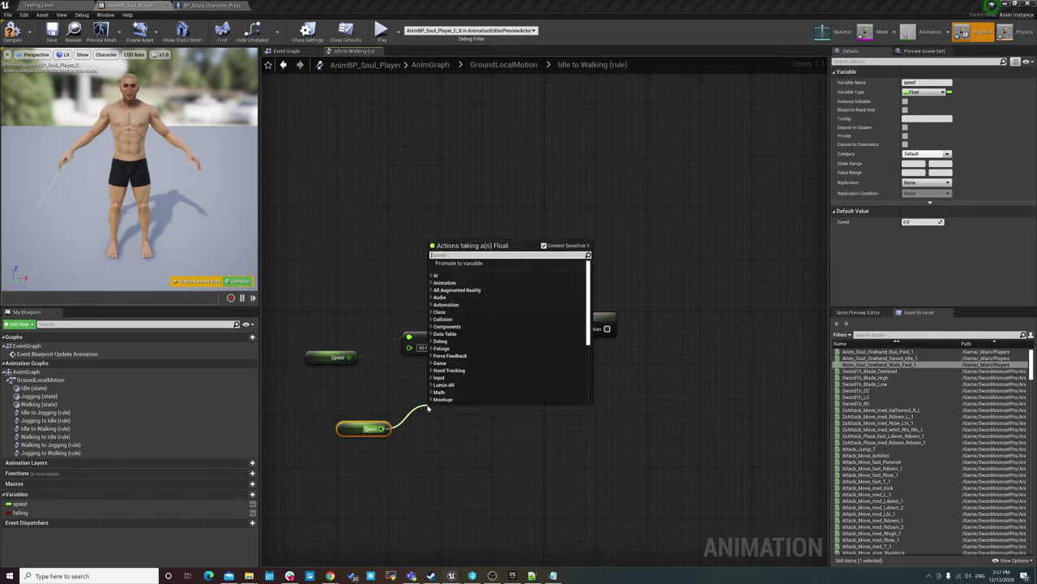
text(>=)
key(Return)
text(450)
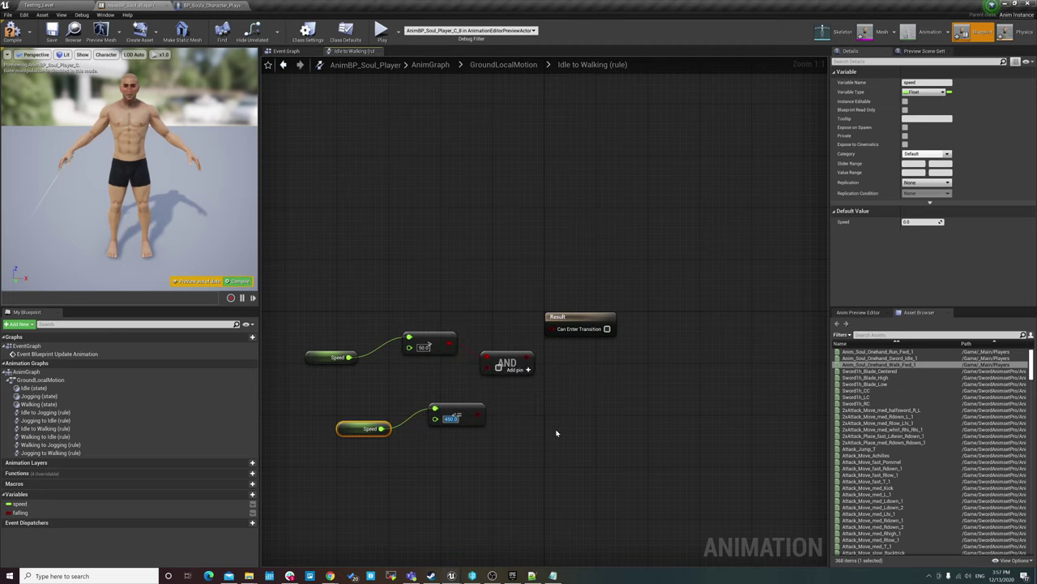
click(510, 412)
drag(529, 356, 551, 327)
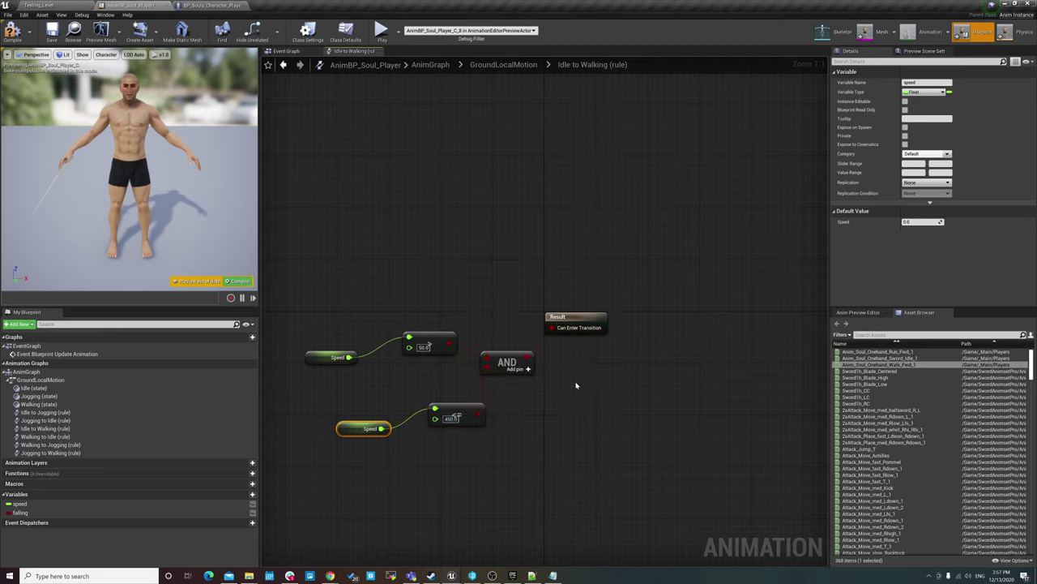
click(52, 32)
click(503, 64)
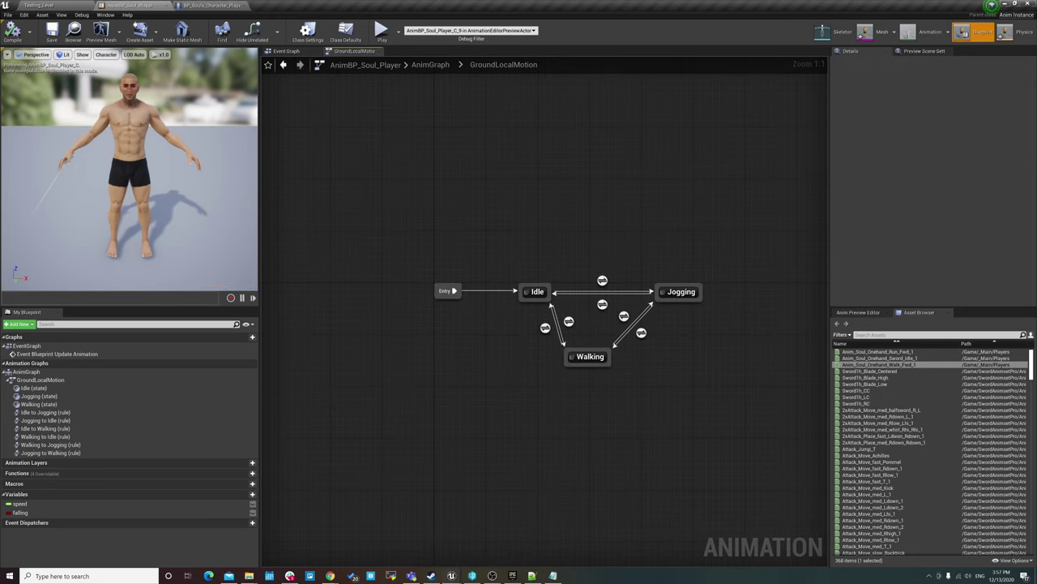
- Open the Walking to Idle rule and wire a Speed < comparison into Can Enter Transition
double_click(545, 328)
right_click(375, 357)
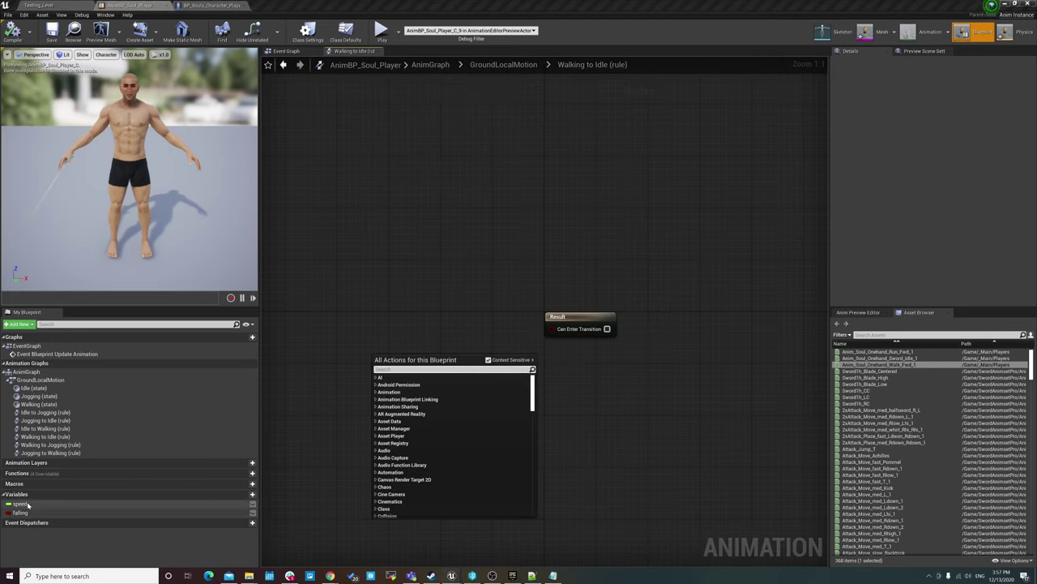
mouse_move(28, 504)
mouse_down()
mouse_move(353, 359)
mouse_move(427, 350)
mouse_up()
click(378, 384)
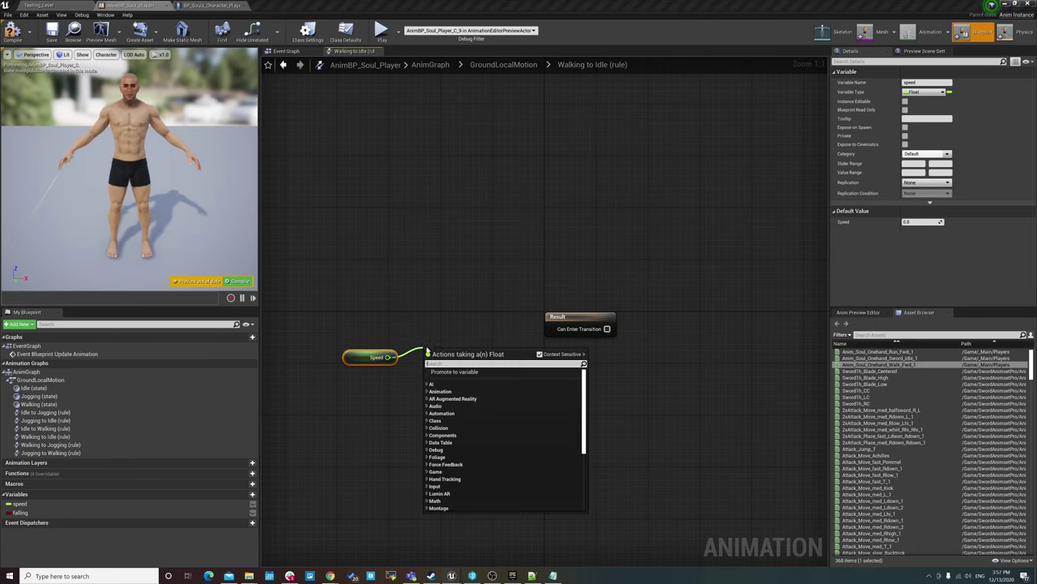
text(<)
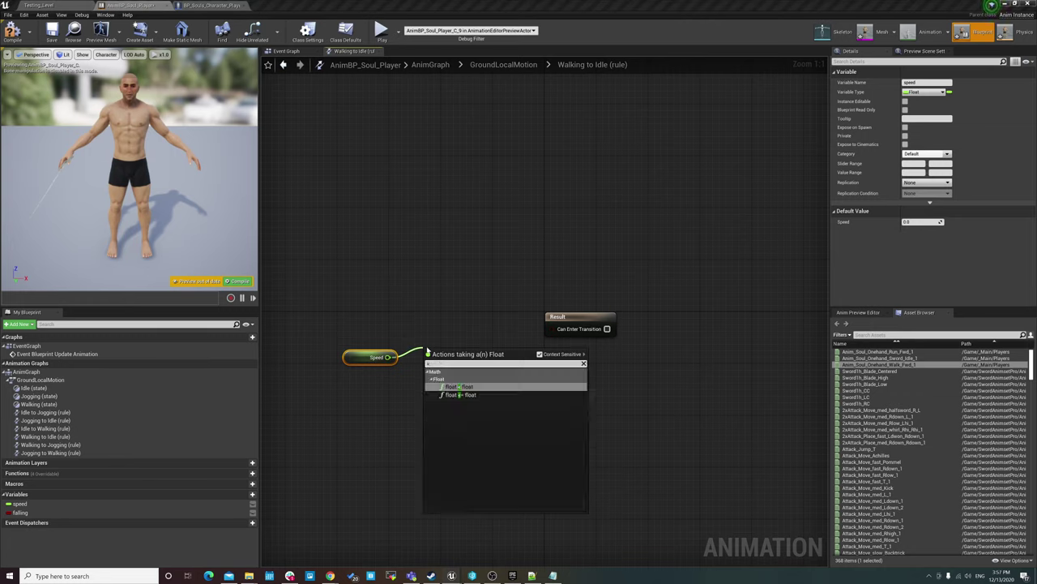
key(Return)
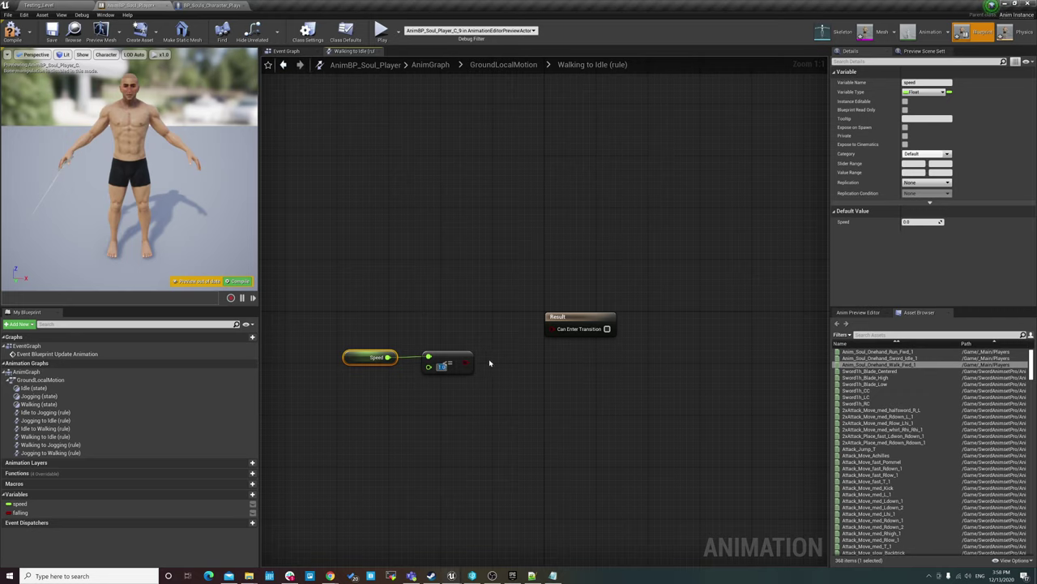
drag(466, 362, 552, 327)
- Move the Speed and comparison nodes up and right, compile, and return to GroundLocalMotion
drag(355, 312, 481, 401)
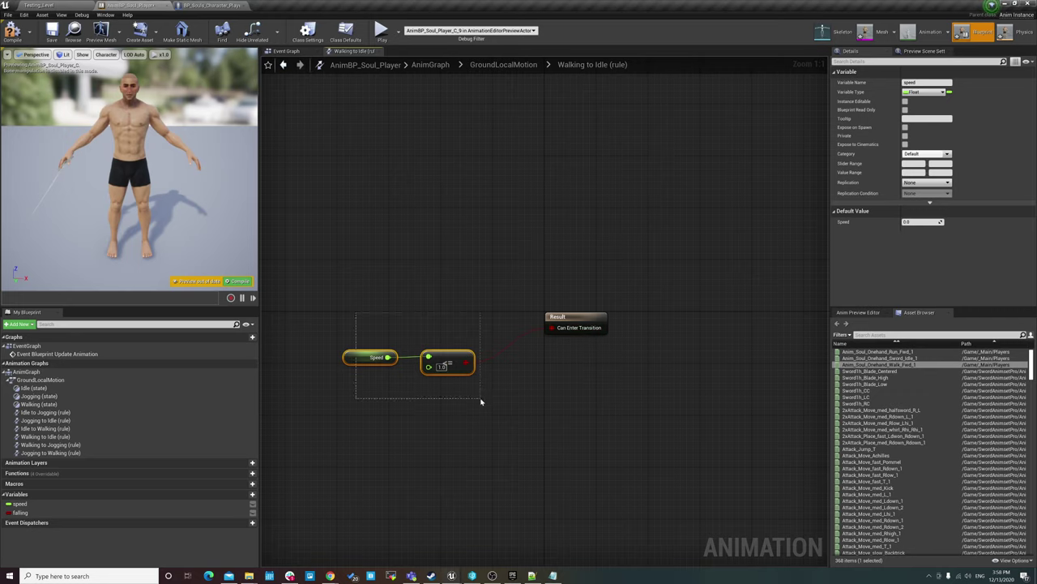
click(462, 324)
drag(359, 326, 454, 409)
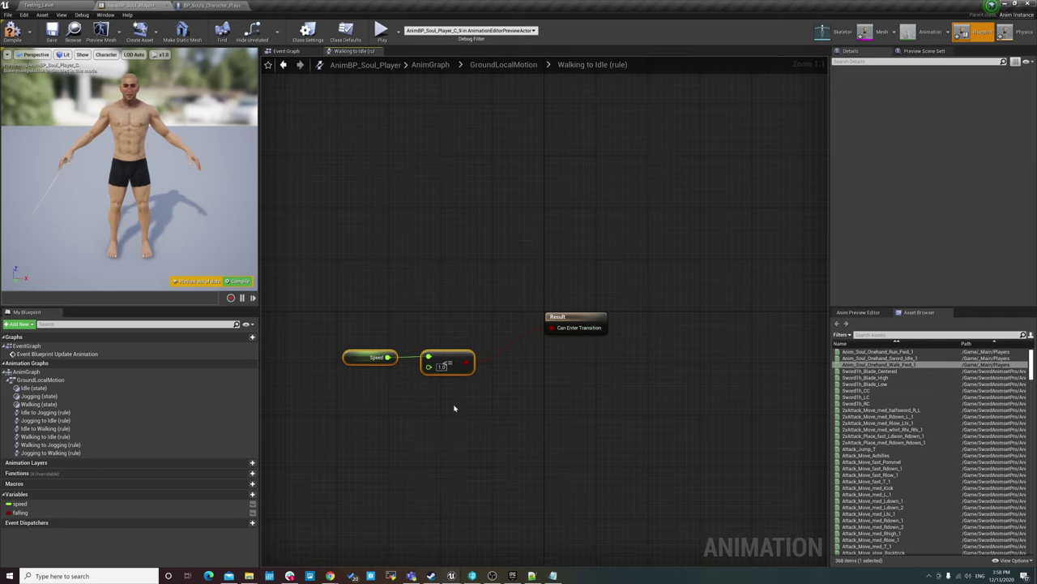
drag(446, 362, 478, 330)
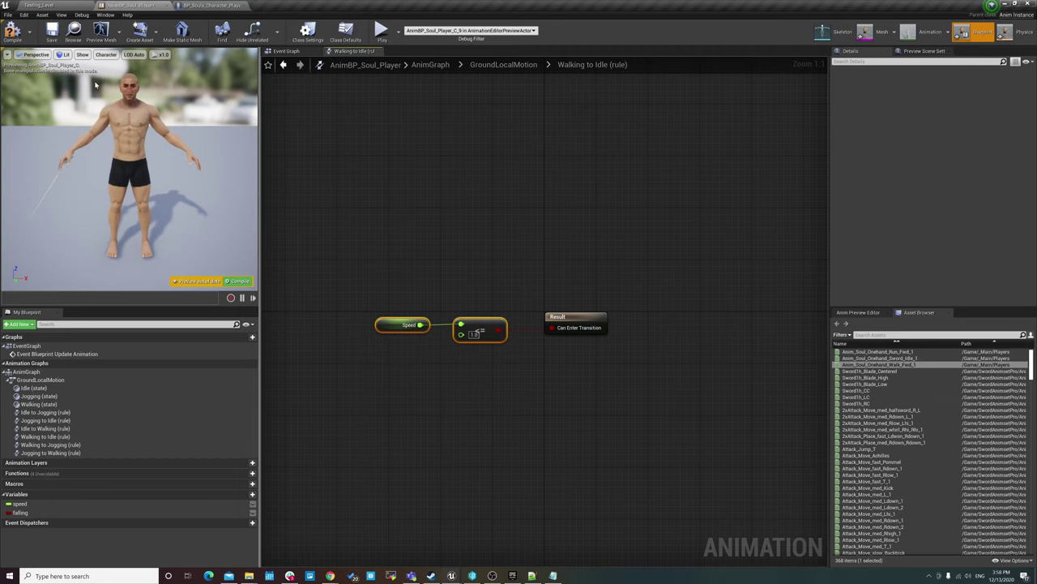
click(13, 32)
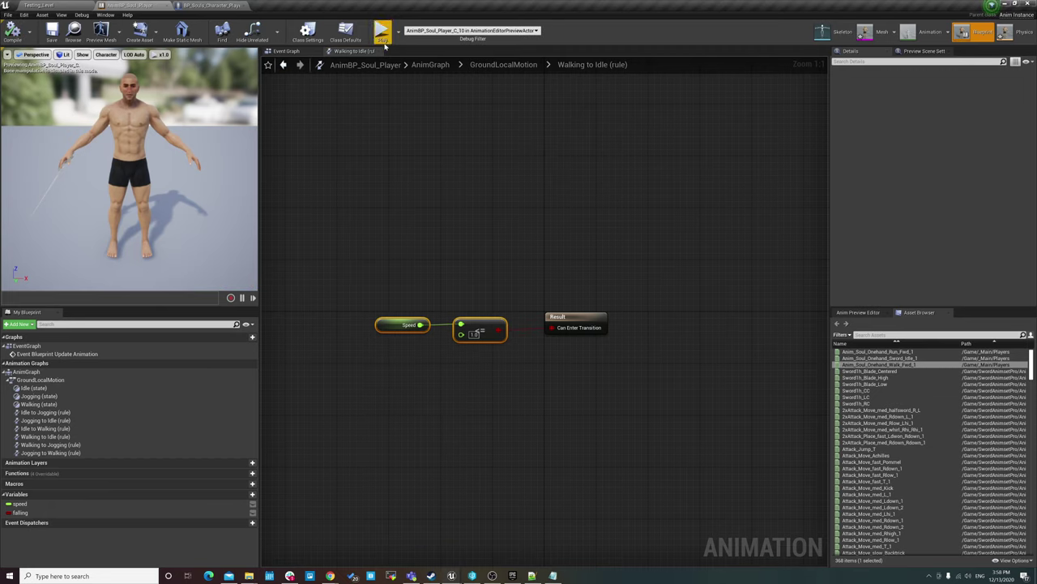
click(503, 65)
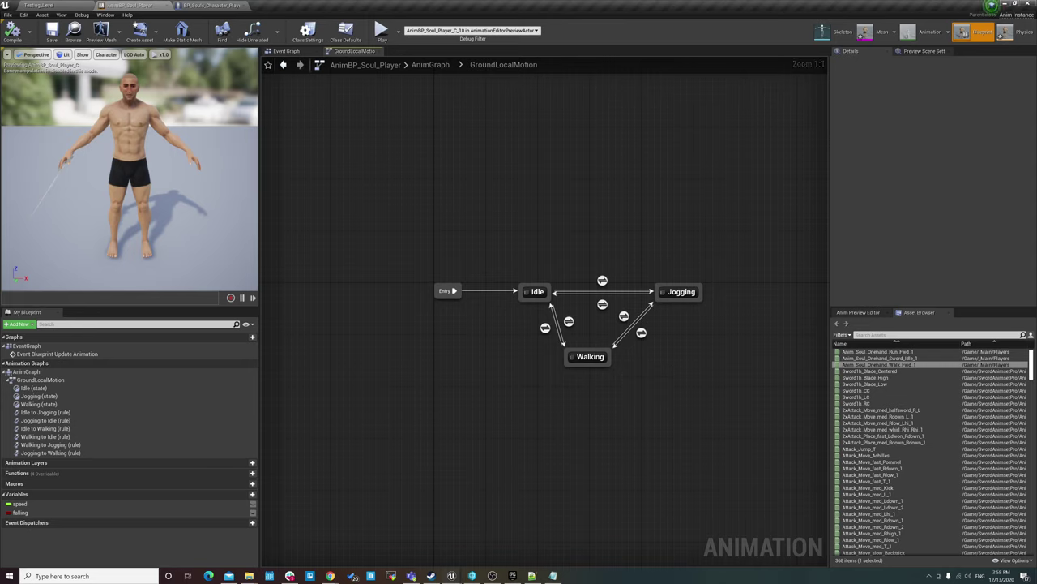
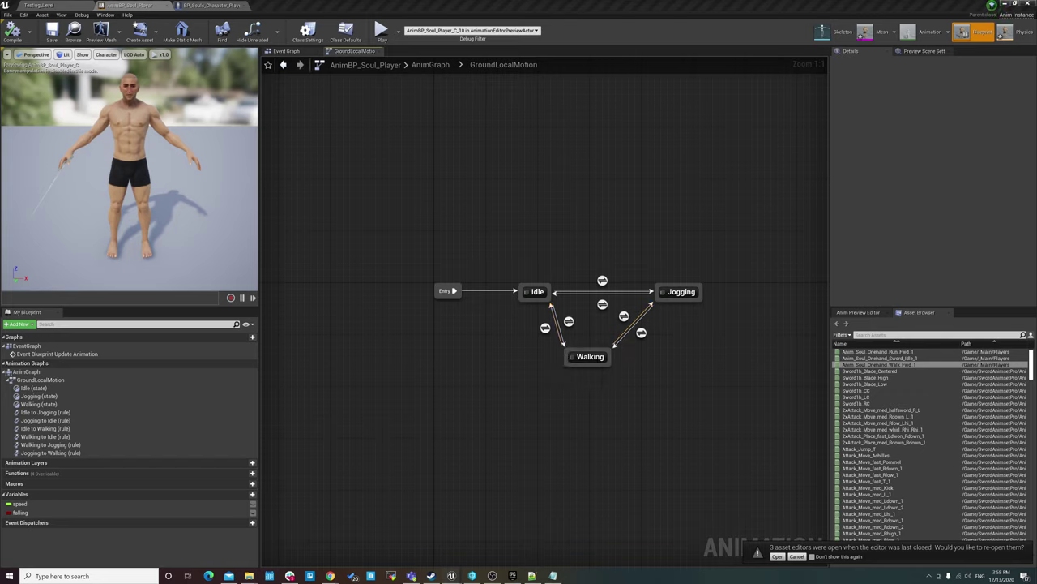
- Open the Jogging to Walking transition rule and place a Speed getter node in it
double_click(641, 333)
right_click(406, 349)
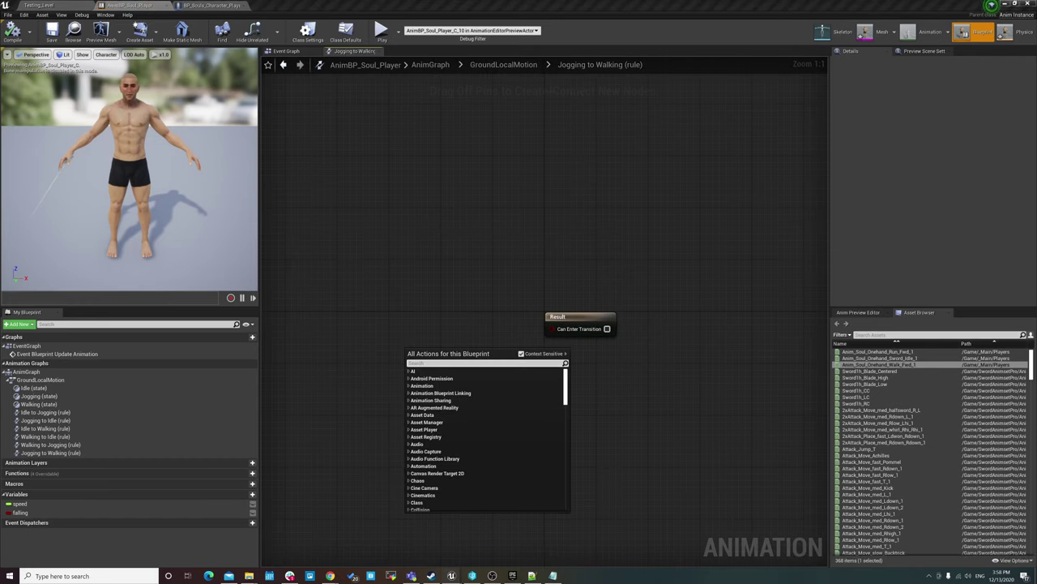
key(Escape)
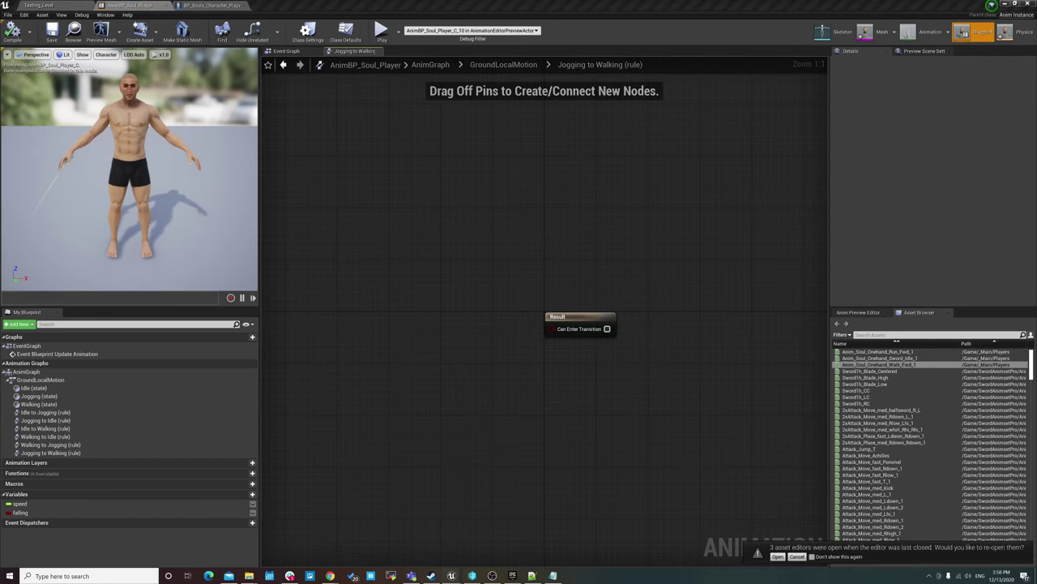
click(503, 64)
mouse_move(622, 316)
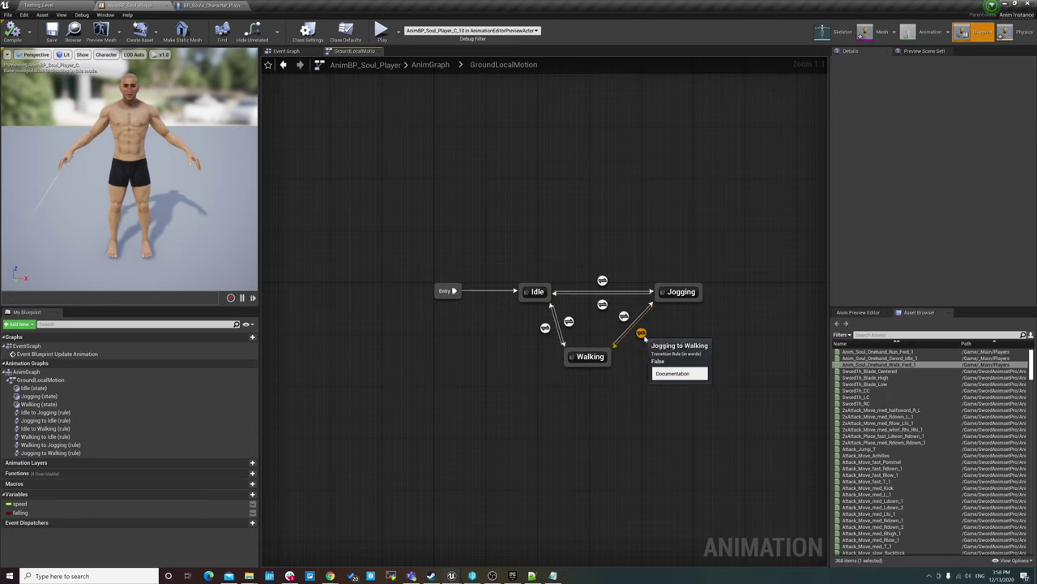
mouse_move(685, 297)
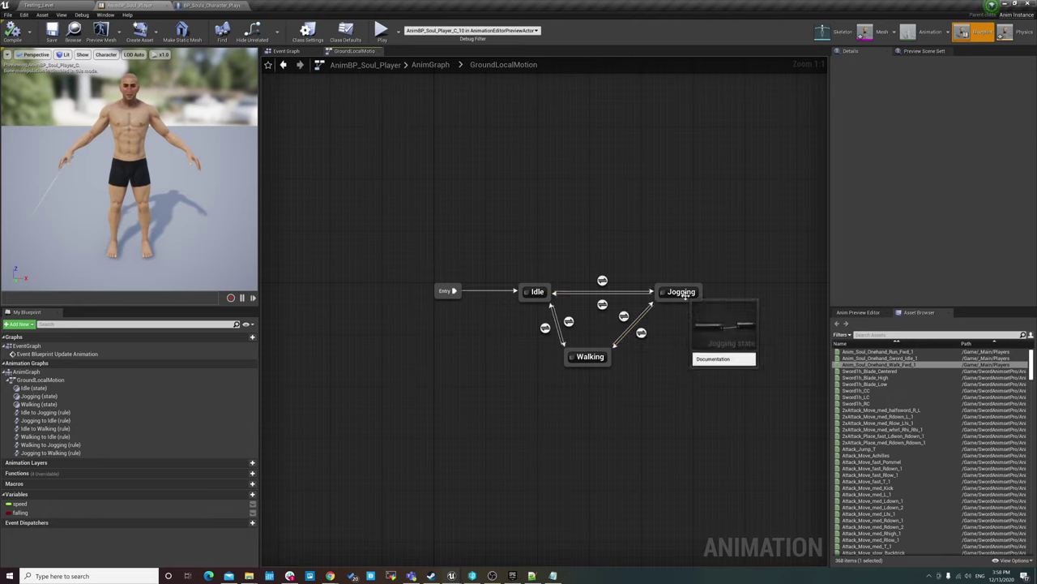
double_click(642, 333)
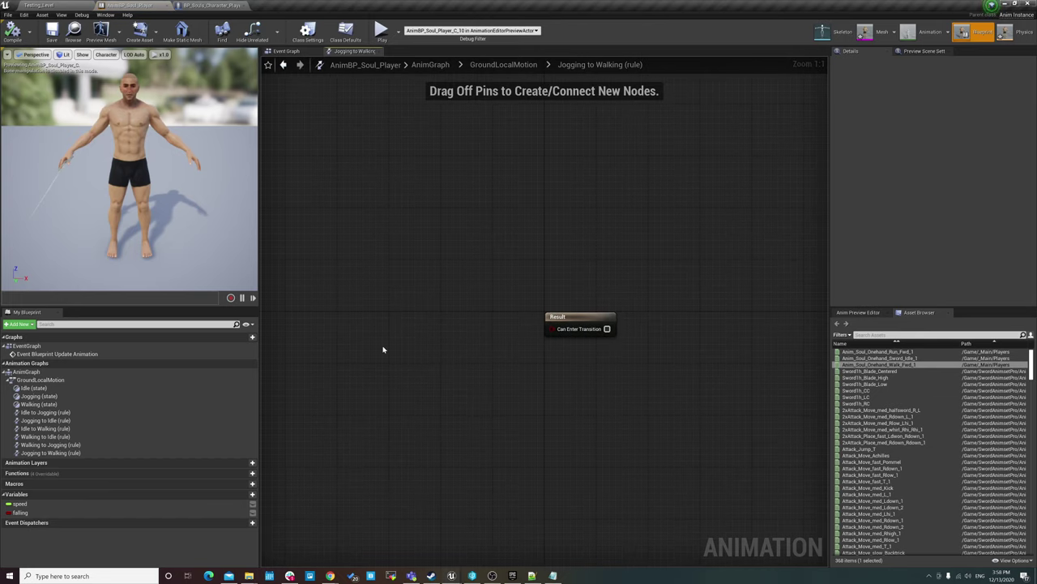
drag(19, 503, 403, 347)
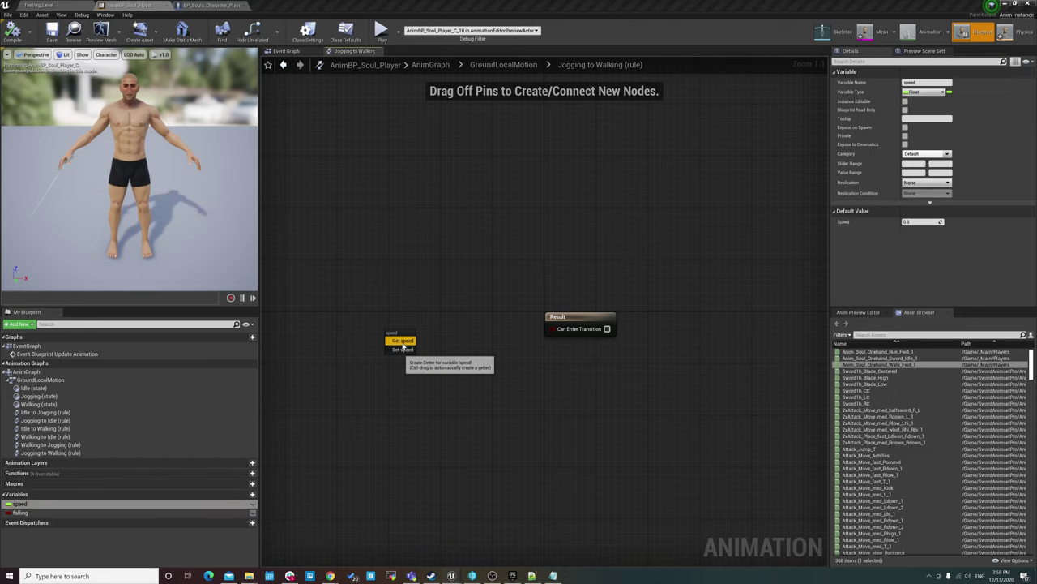
click(403, 342)
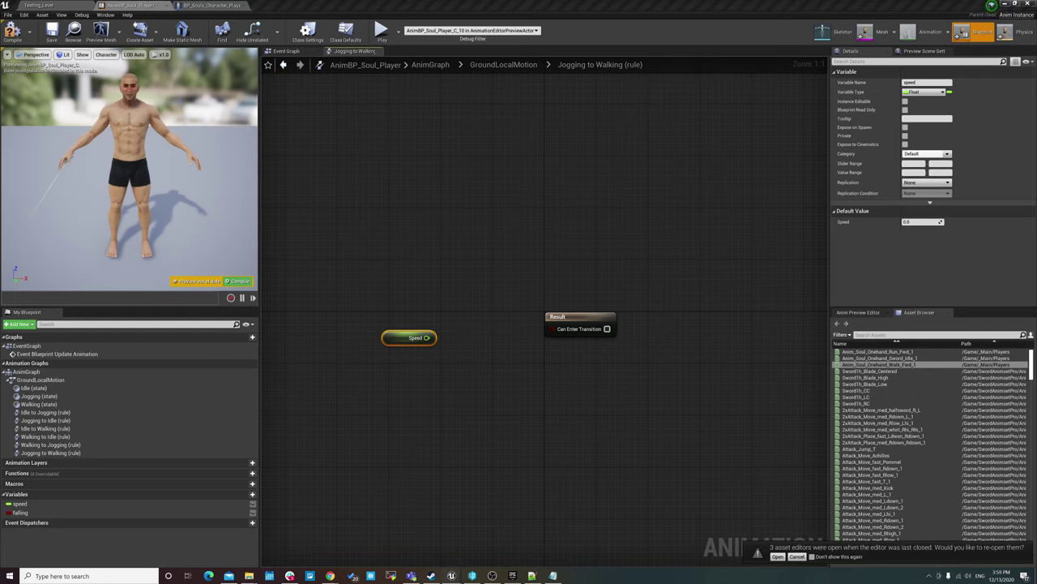
- Wire Speed into a float greater-than node comparing against 50.0
drag(427, 337, 475, 352)
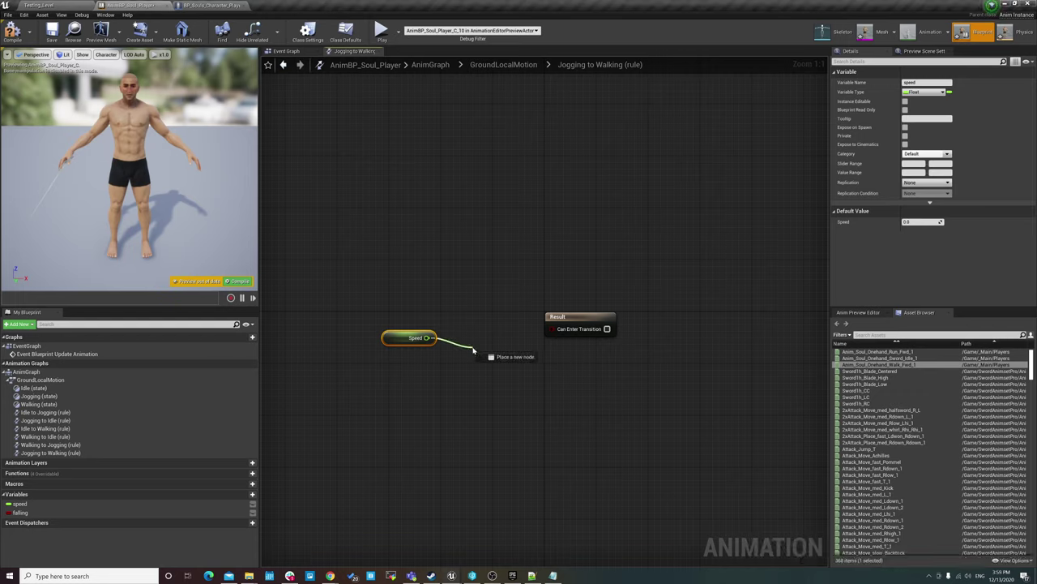
text(>)
key(Return)
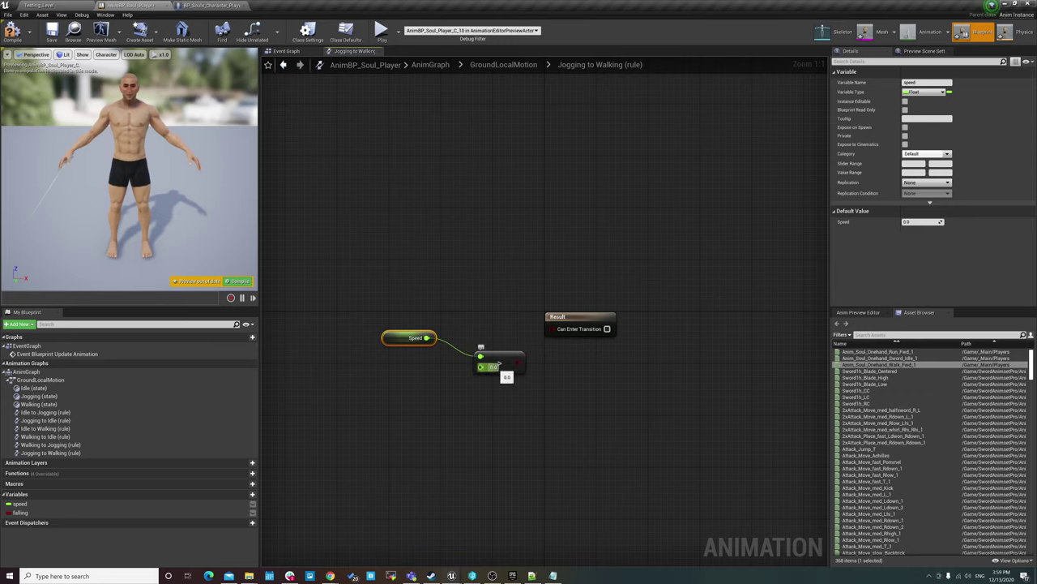
text(50)
click(388, 350)
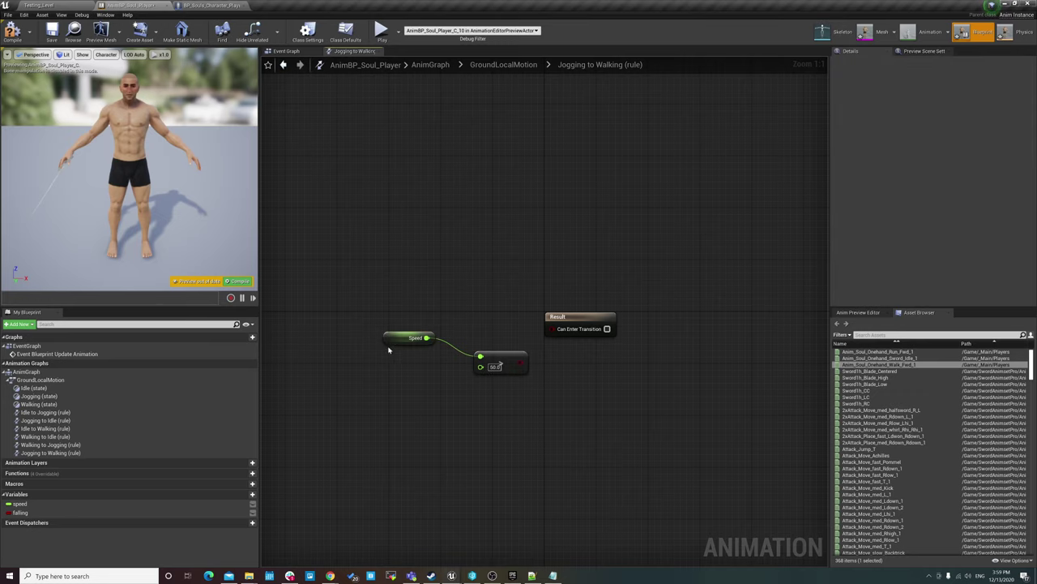
- Duplicate the Speed getter and wire the copy into a float less-than node
drag(388, 350, 526, 430)
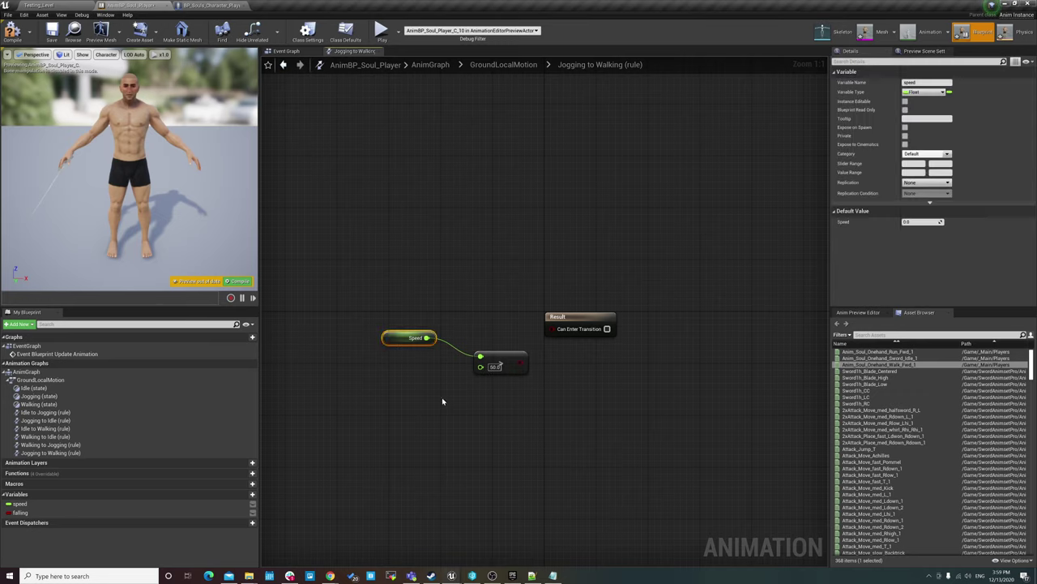
key(ctrl+c)
key(ctrl+v)
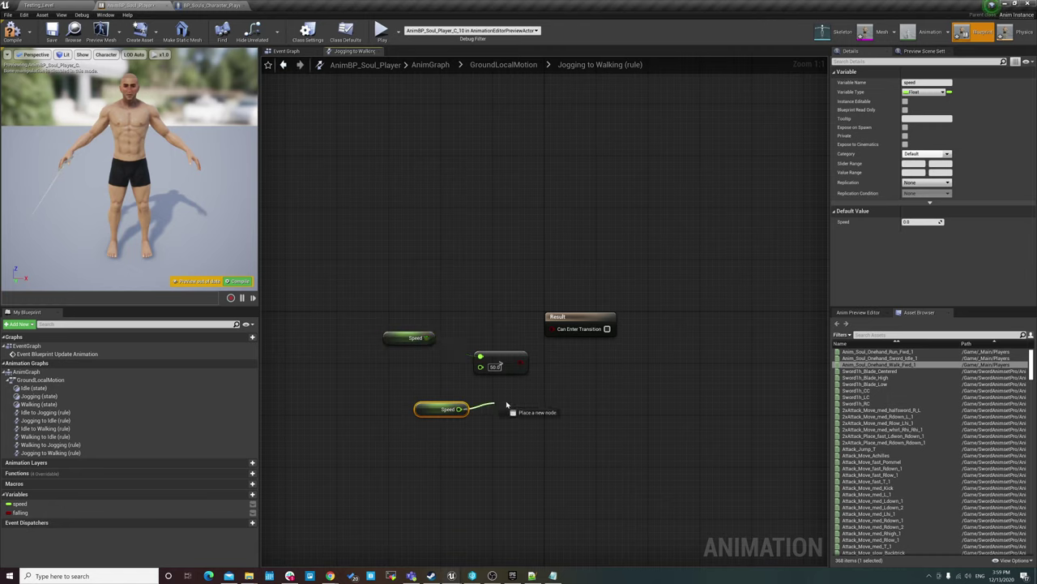
drag(460, 413, 505, 406)
text(<)
key(Return)
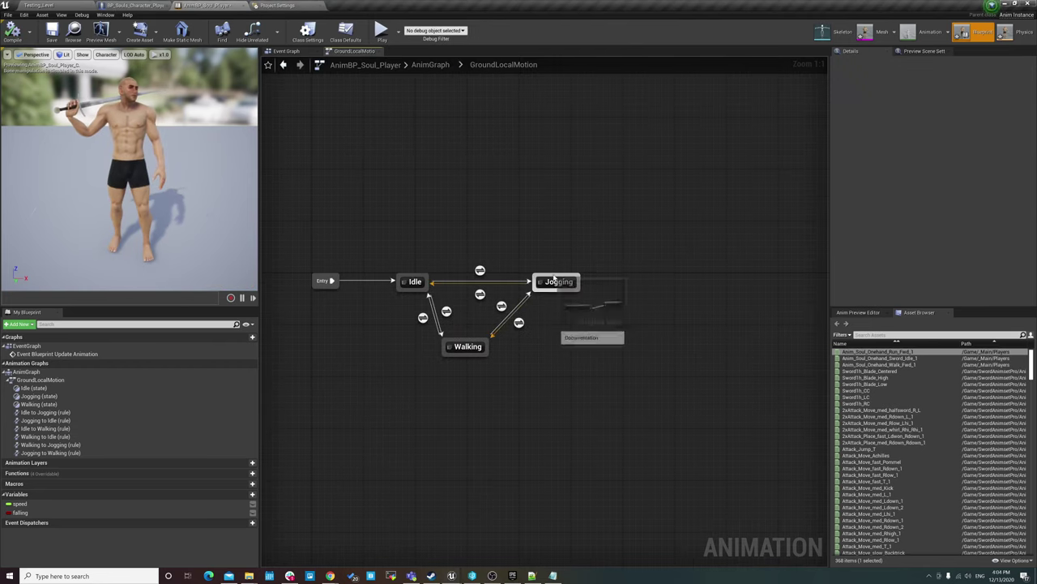
- Inspect the Jogging state graph and reposition its Run_Fwd play node
double_click(556, 280)
right_drag(517, 333, 429, 396)
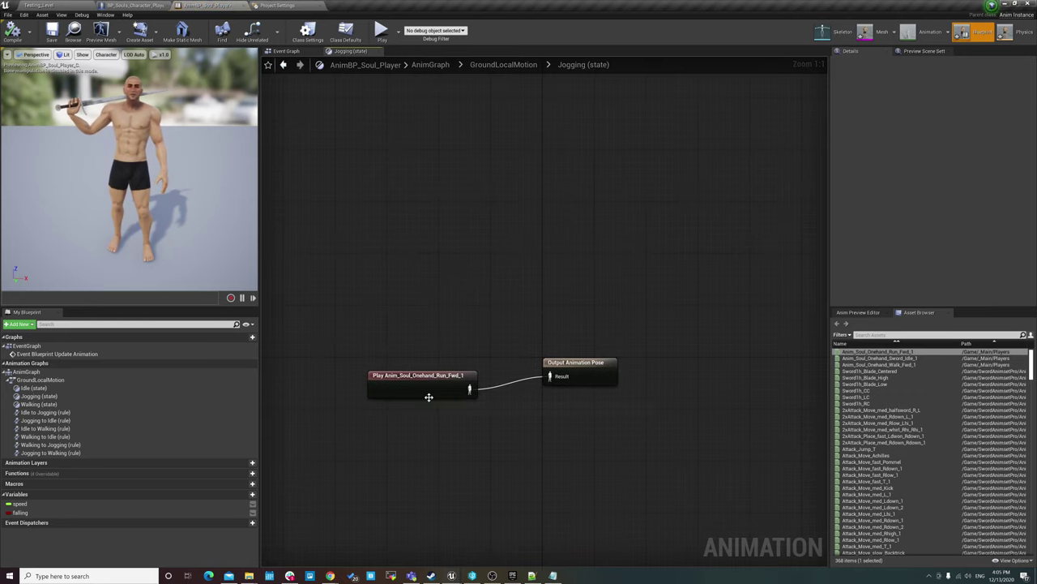
drag(428, 396, 442, 383)
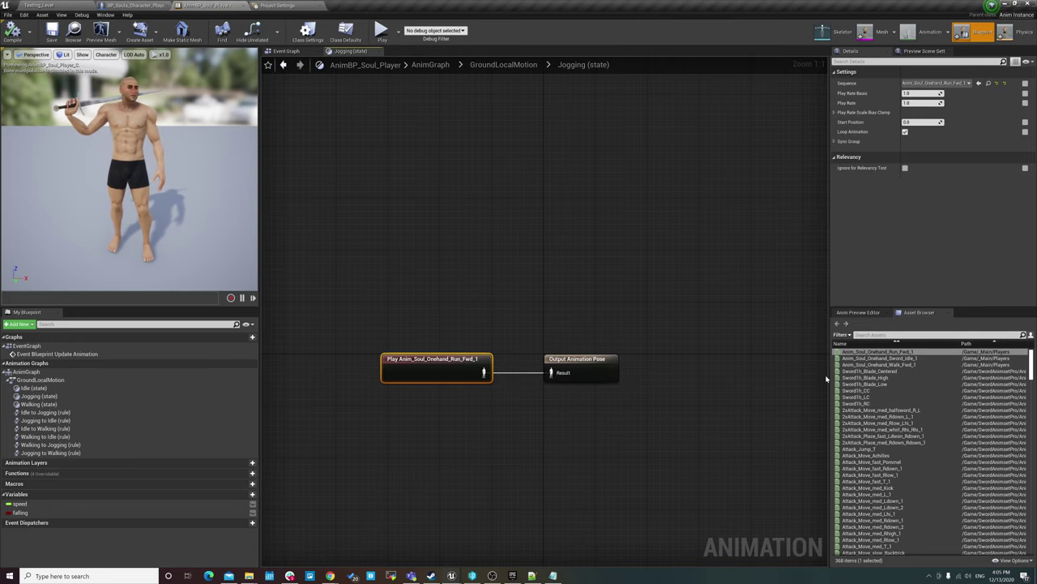
- In the AnimGraph, reconnect the GroundLocalMotion state machine to the Output Pose result
click(506, 66)
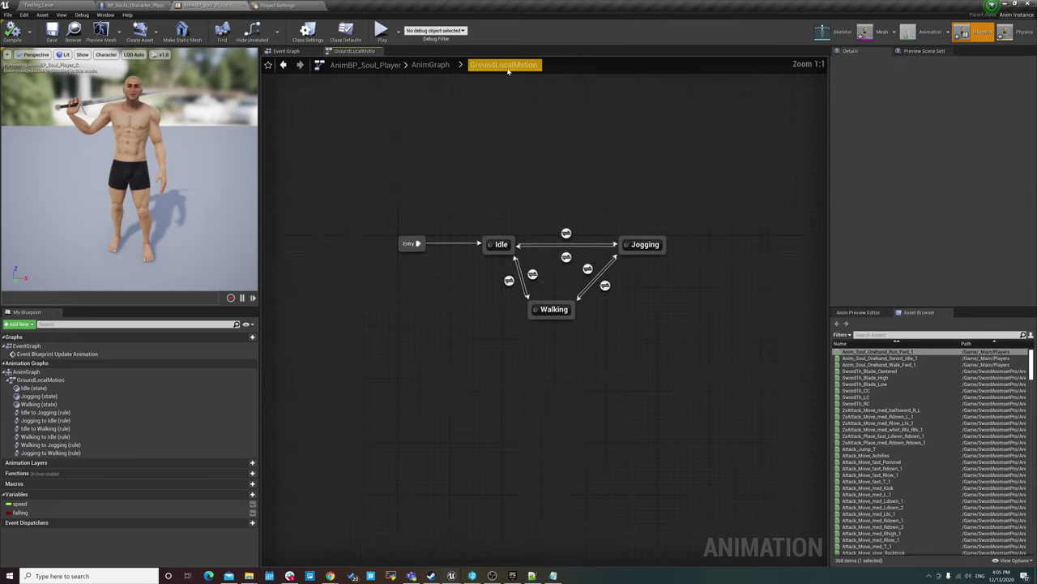
click(431, 68)
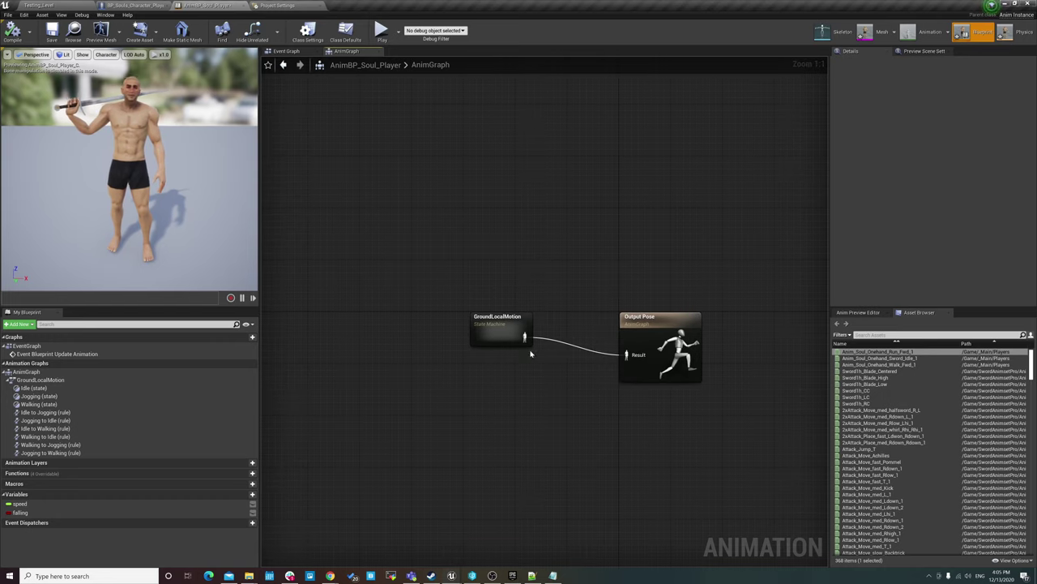
alt+click(524, 336)
mouse_move(499, 323)
mouse_down()
mouse_move(465, 237)
mouse_move(458, 264)
mouse_up()
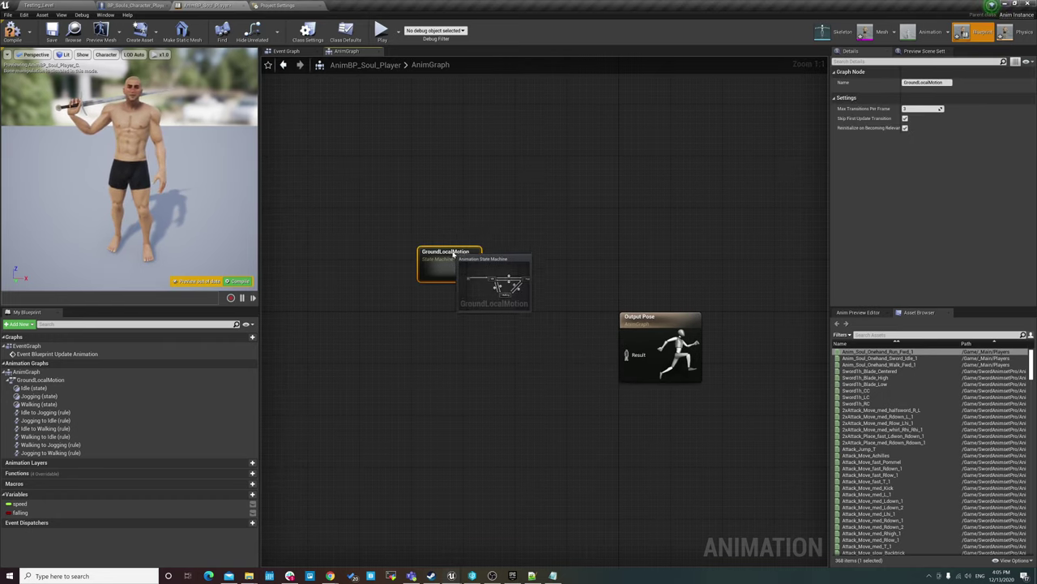
right_drag(539, 302, 518, 295)
drag(446, 259, 459, 248)
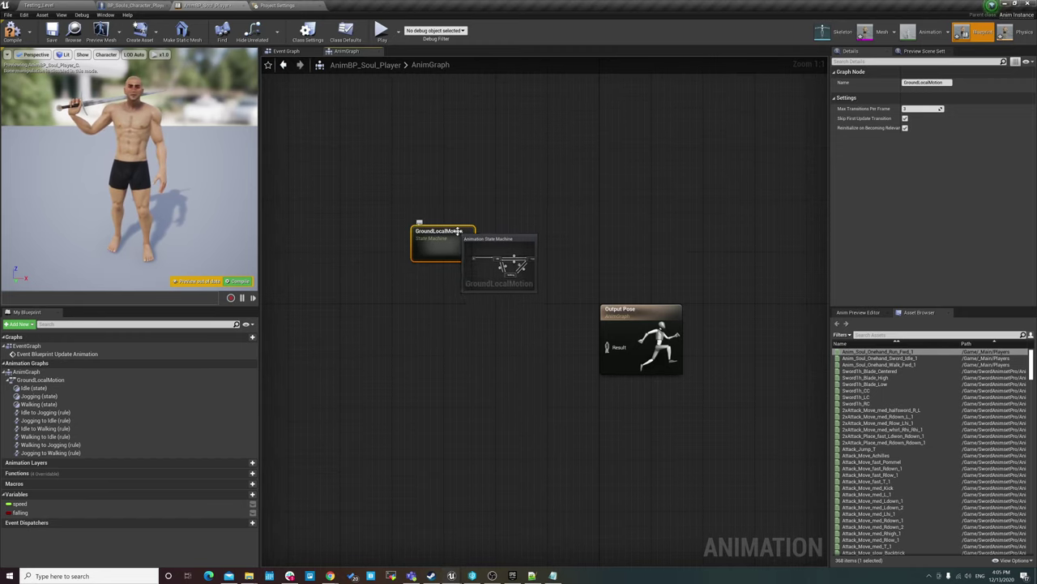
drag(466, 252, 625, 357)
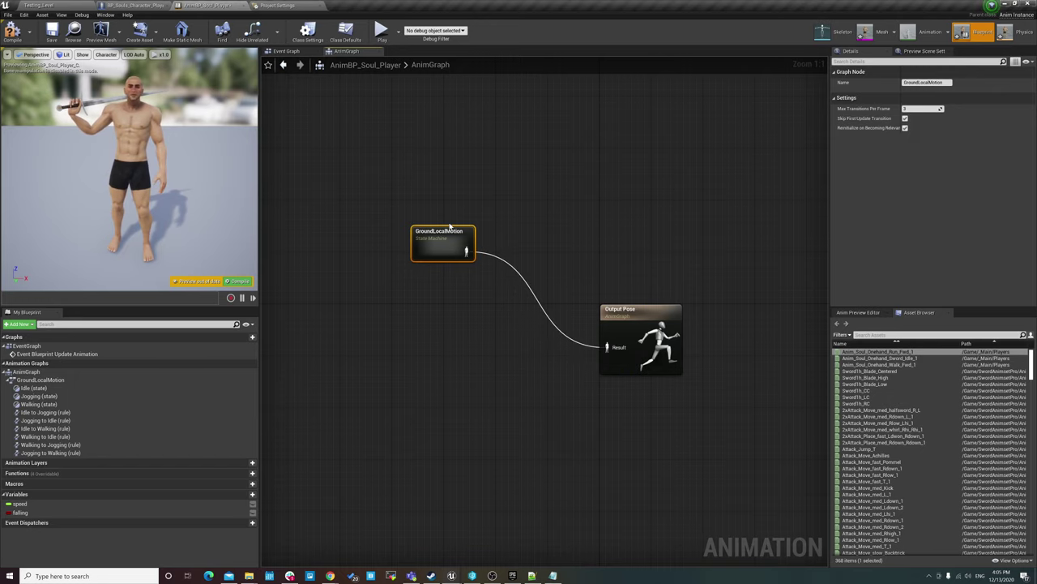
drag(446, 239, 472, 318)
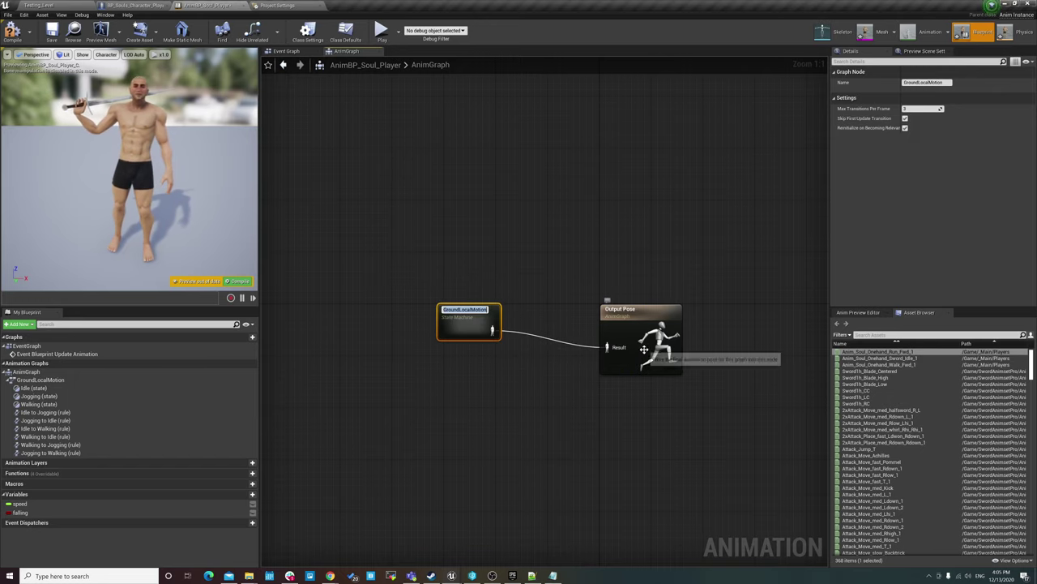
click(640, 320)
click(581, 289)
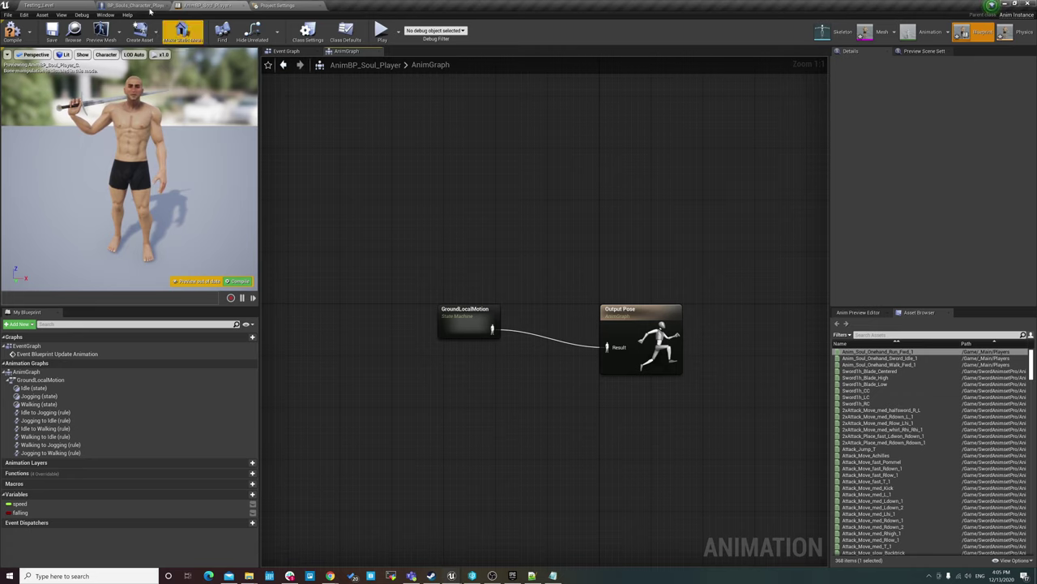
- Compile AnimBP_Soul_Player and return to the Testing_Level editor
click(13, 33)
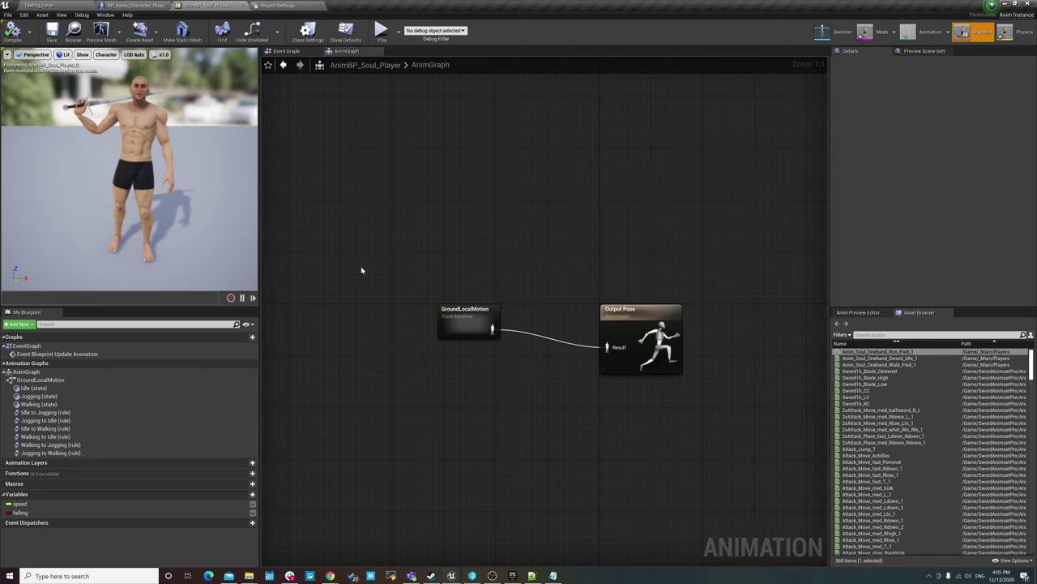
click(45, 4)
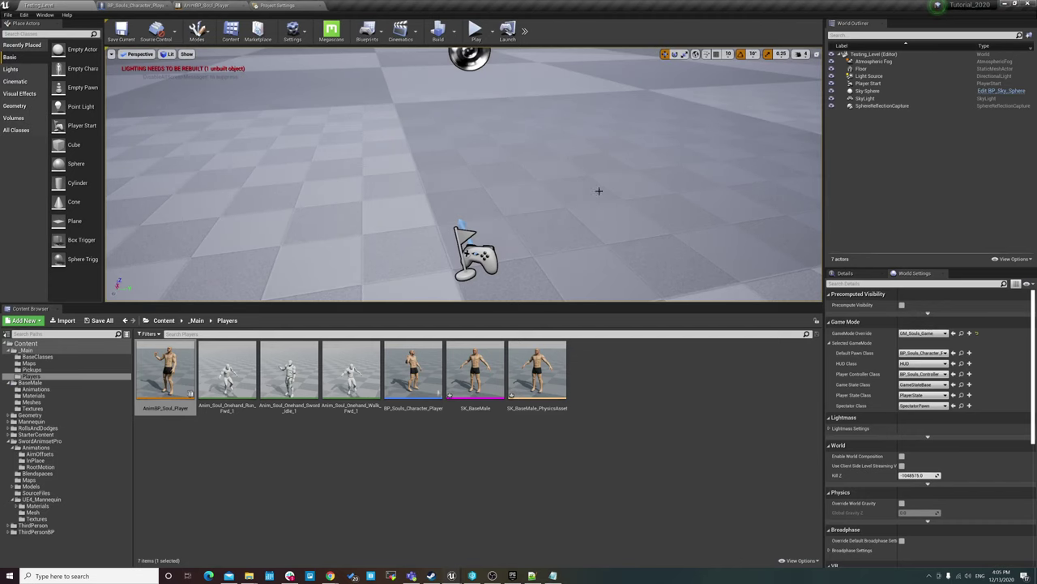
scroll(599, 190, down, 4)
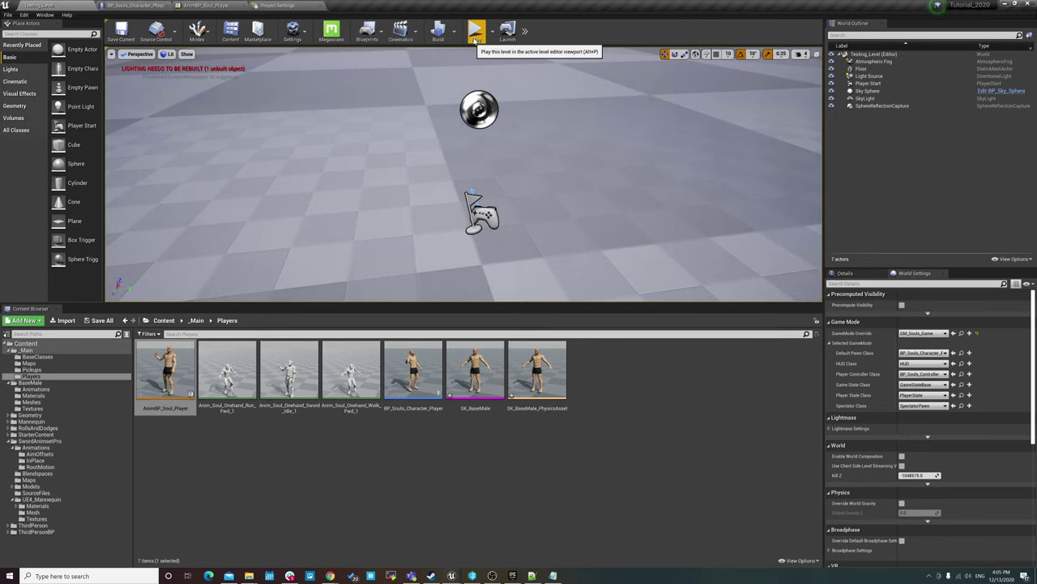
- Play-test Testing_Level, running the character with W, D, S, A and W, then end with Escape
click(476, 32)
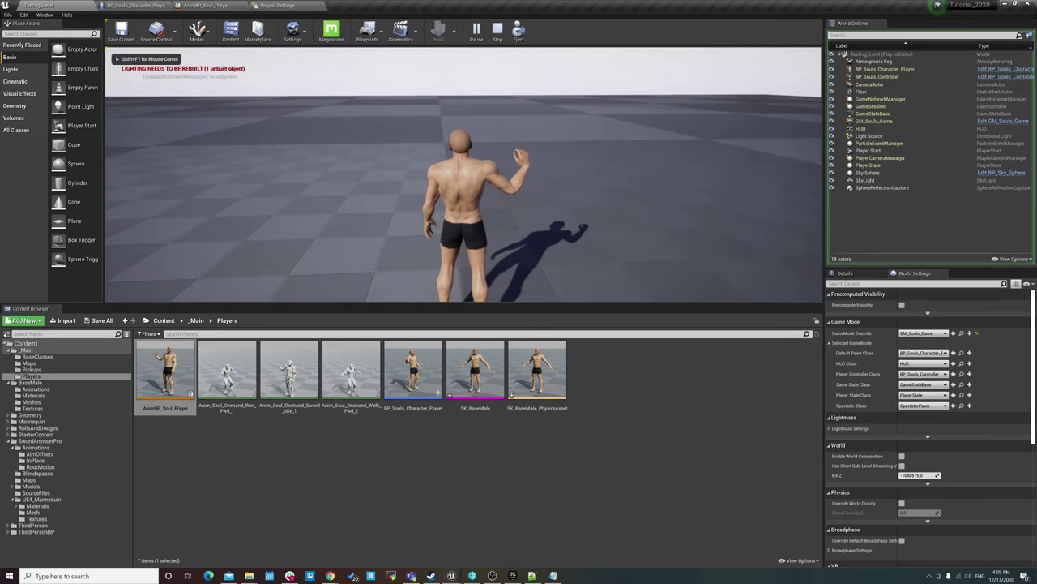
key(w)
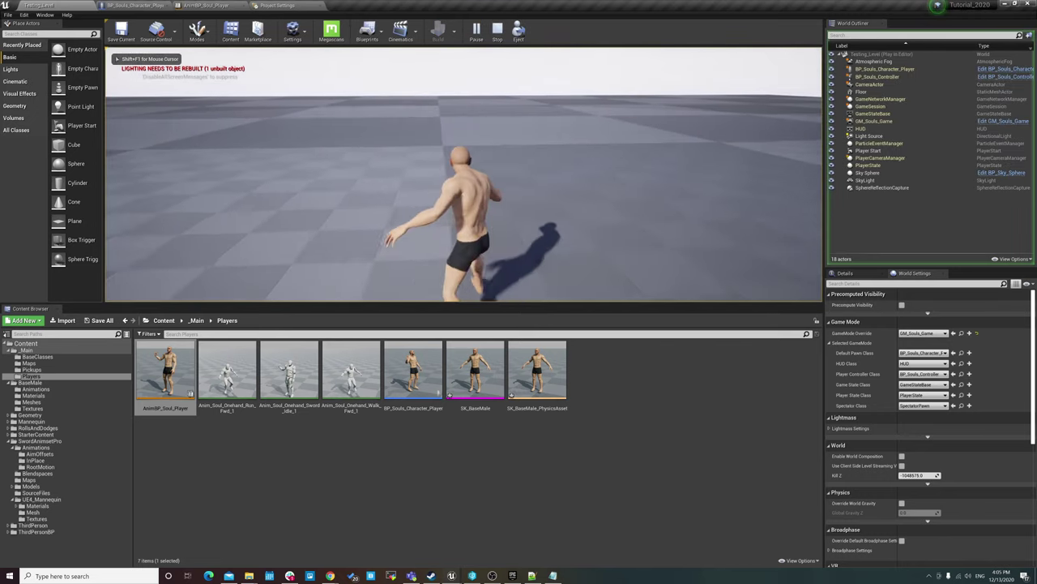
key(d)
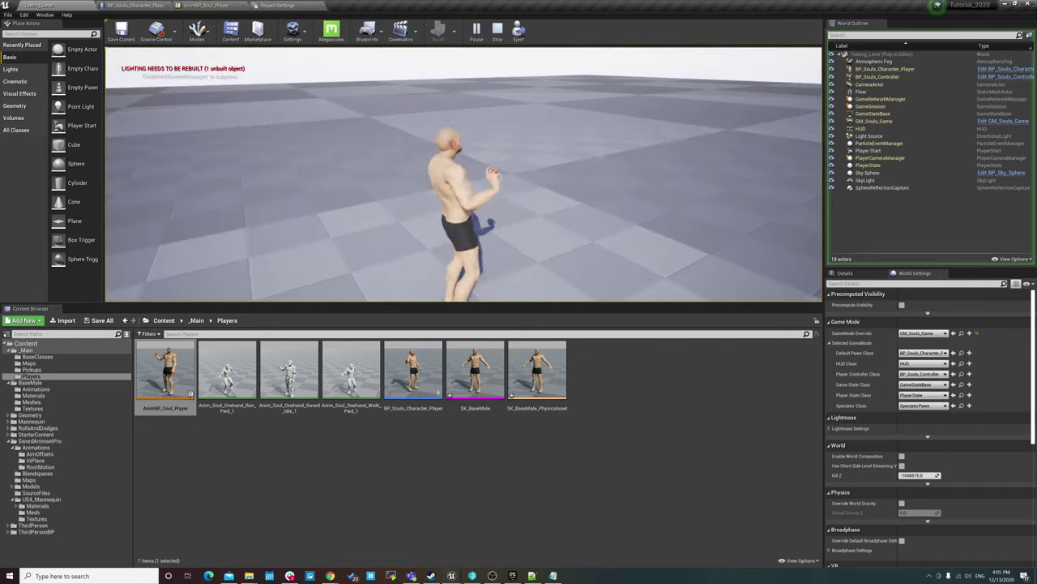
key(s)
key(a)
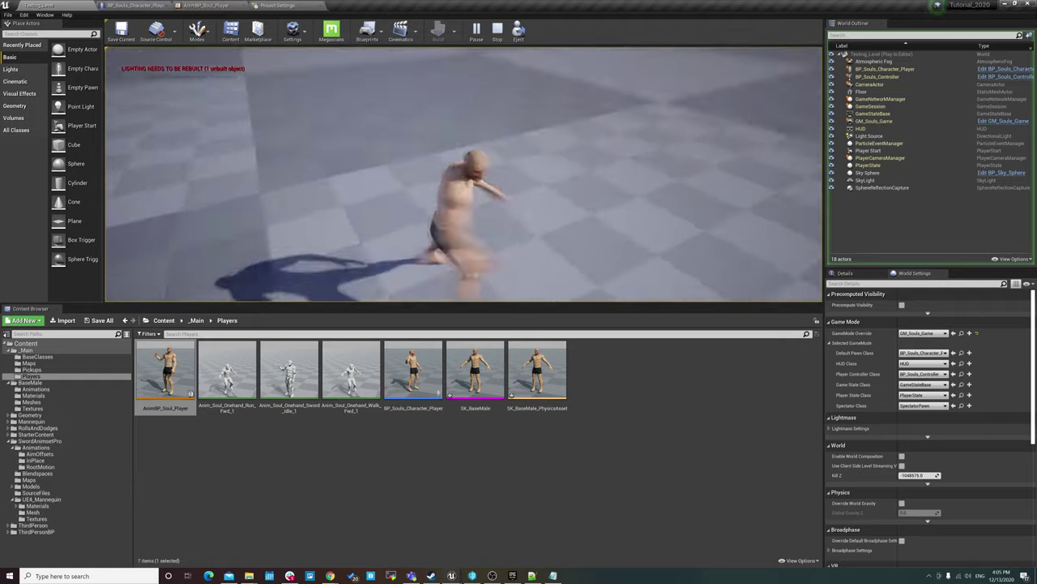
key(w)
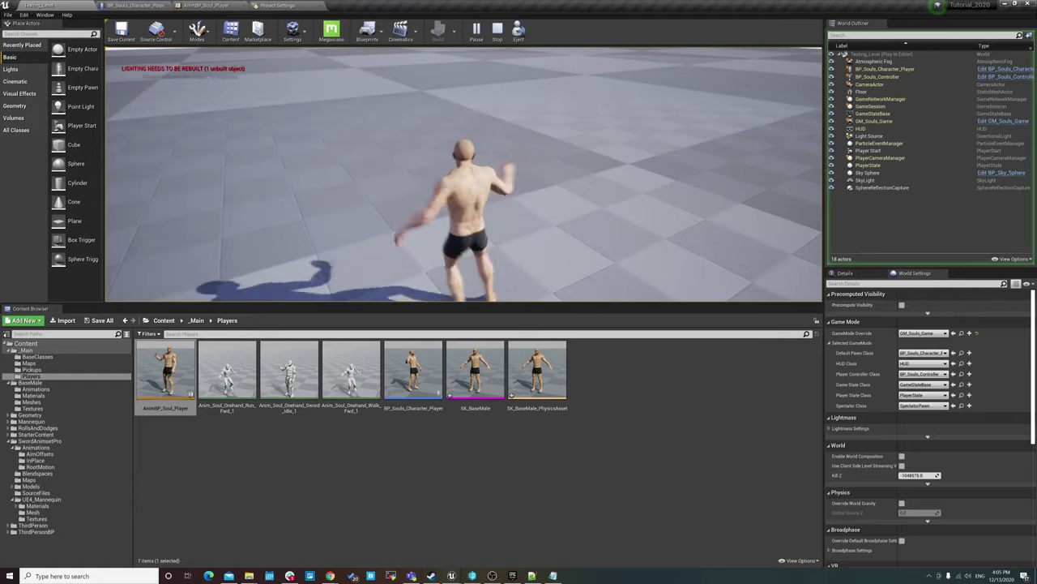
key(Escape)
key(alt+Tab)
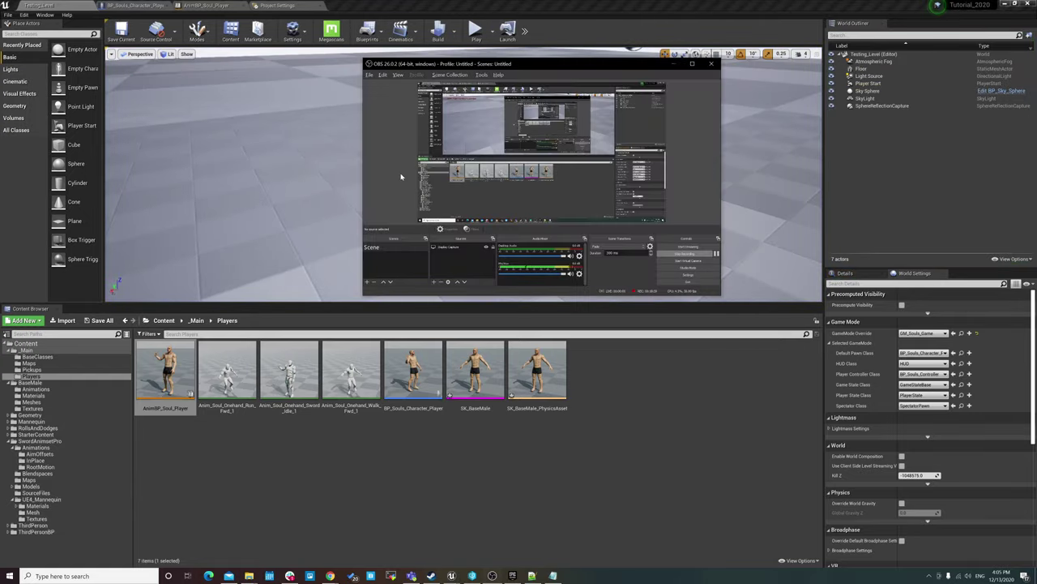
key(alt+Tab)
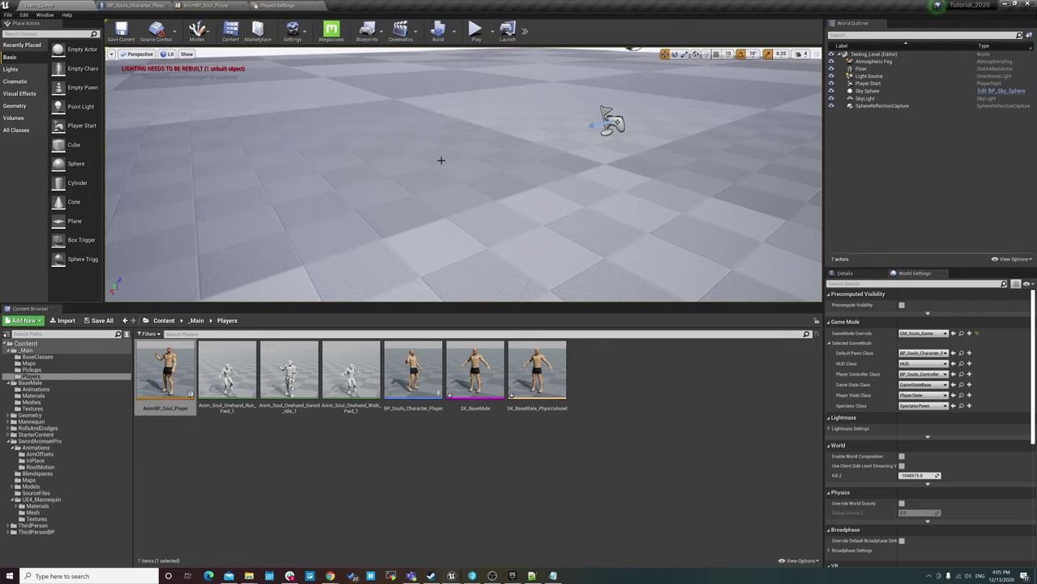
drag(553, 120, 178, 15)
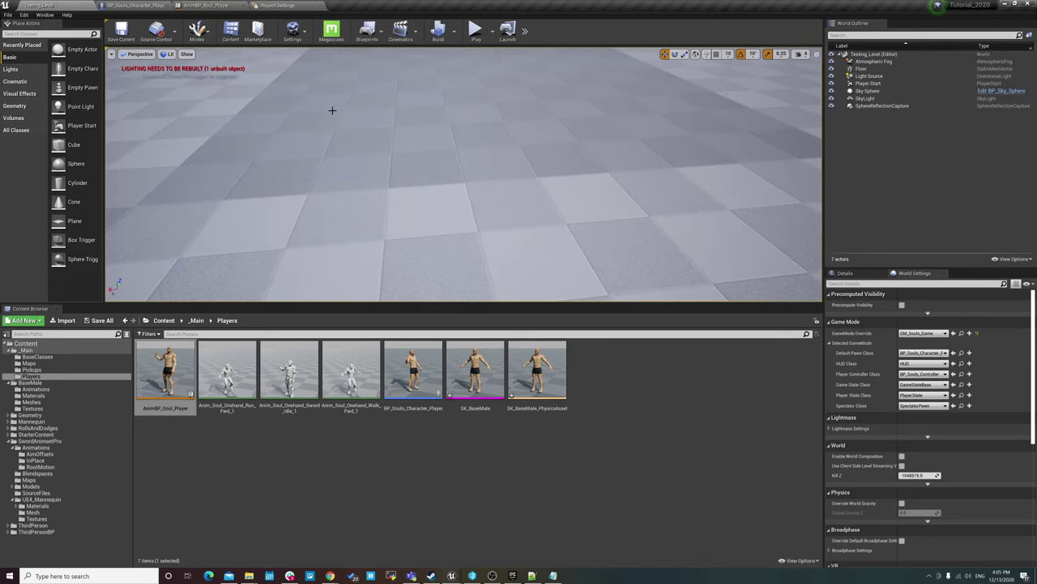
click(277, 5)
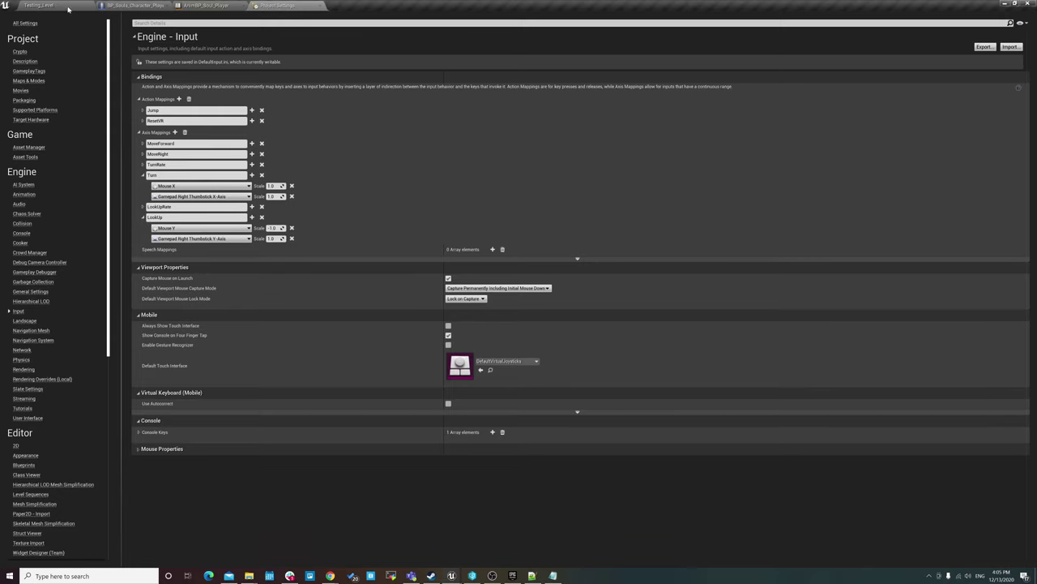
click(41, 5)
click(25, 15)
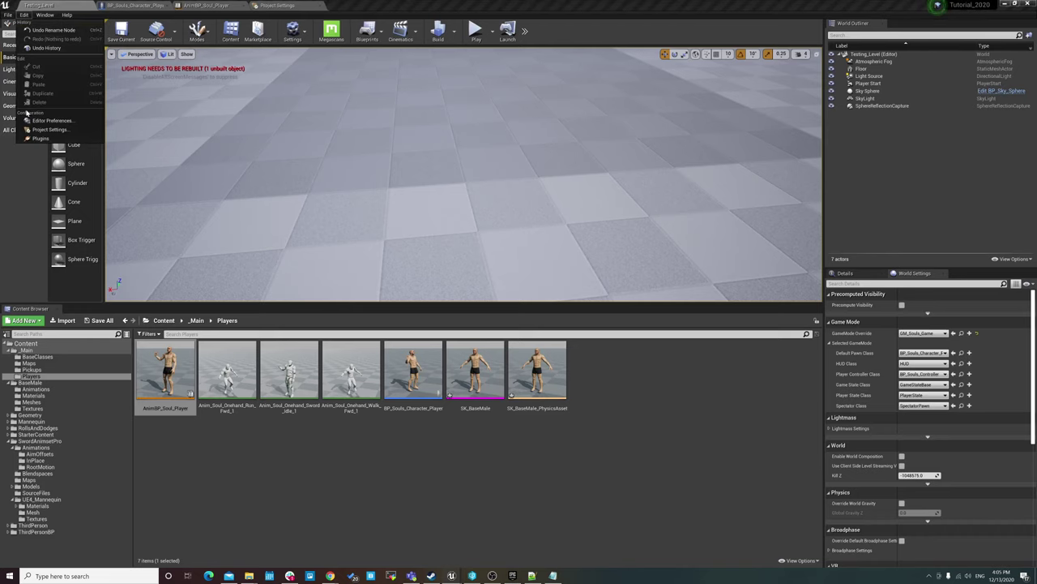
click(48, 129)
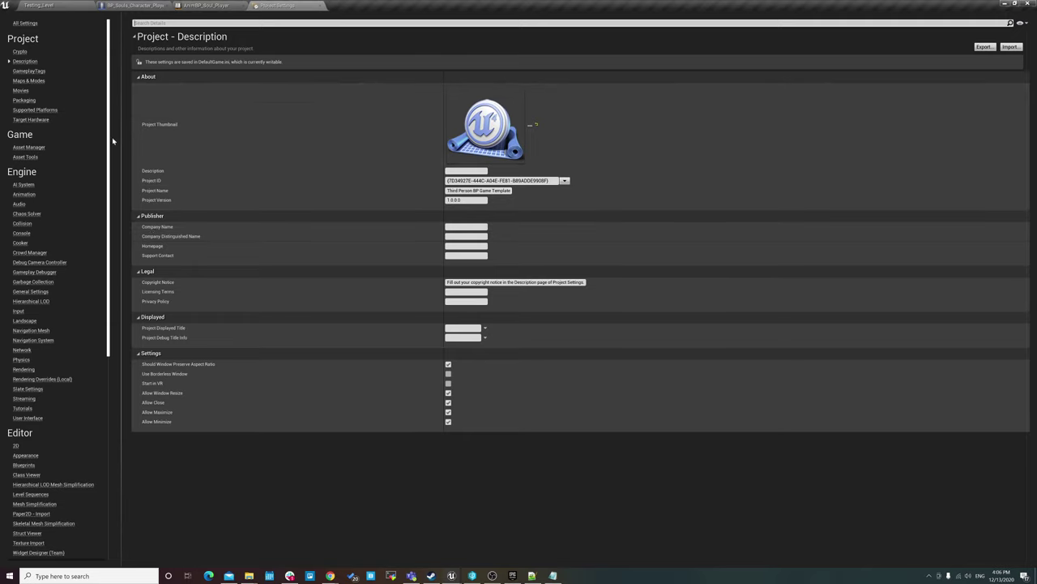
click(18, 311)
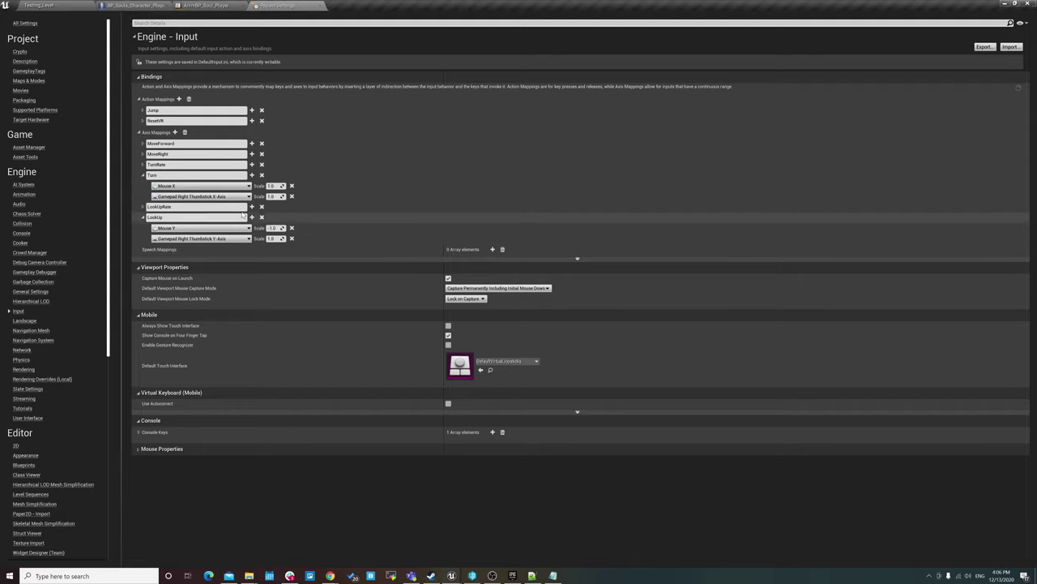
click(251, 174)
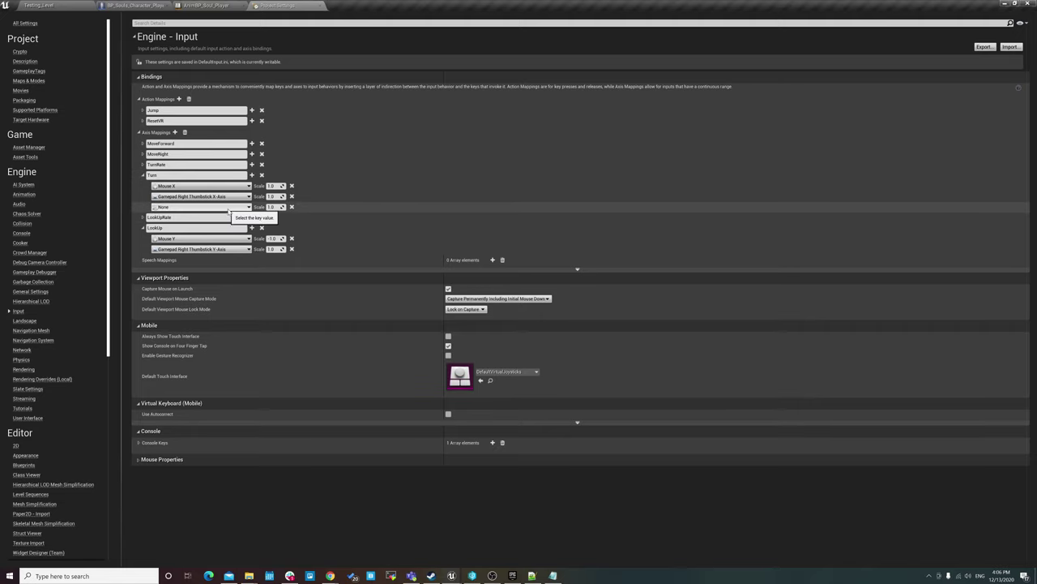
click(230, 209)
text(game)
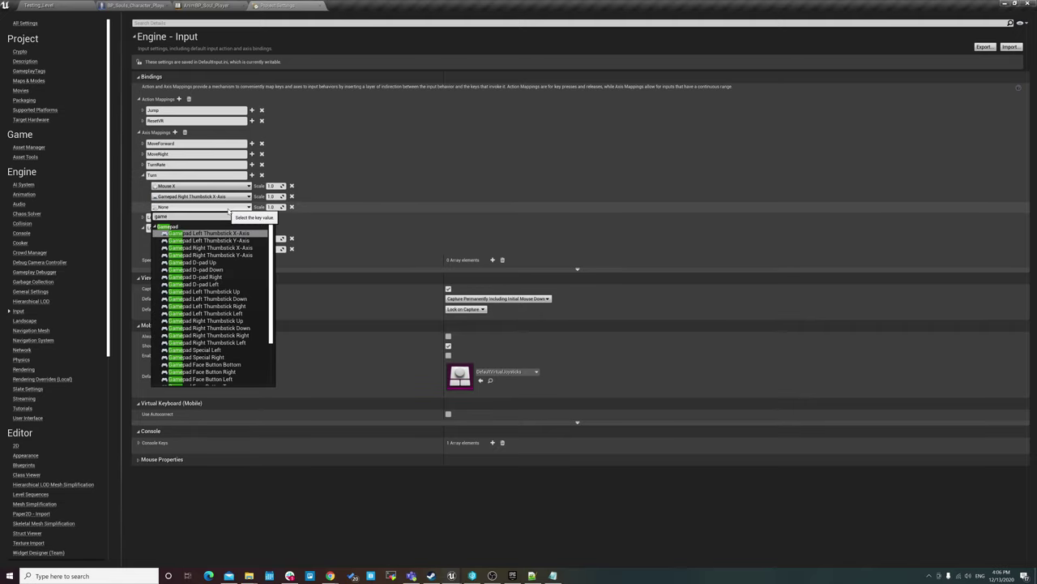
text(pad)
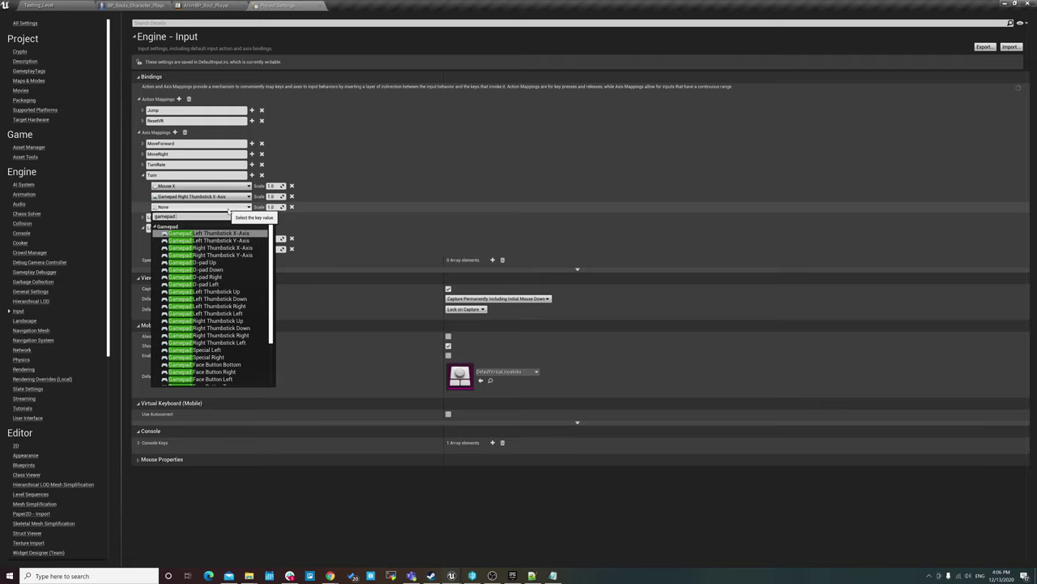
text(ri)
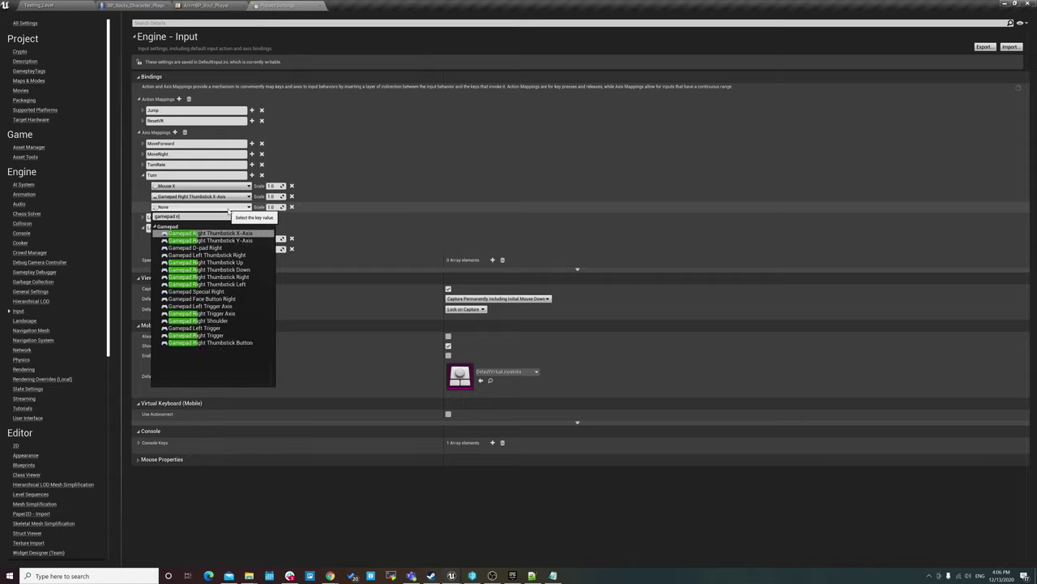
text(ghtt)
key(BackSpace)
key(BackSpace)
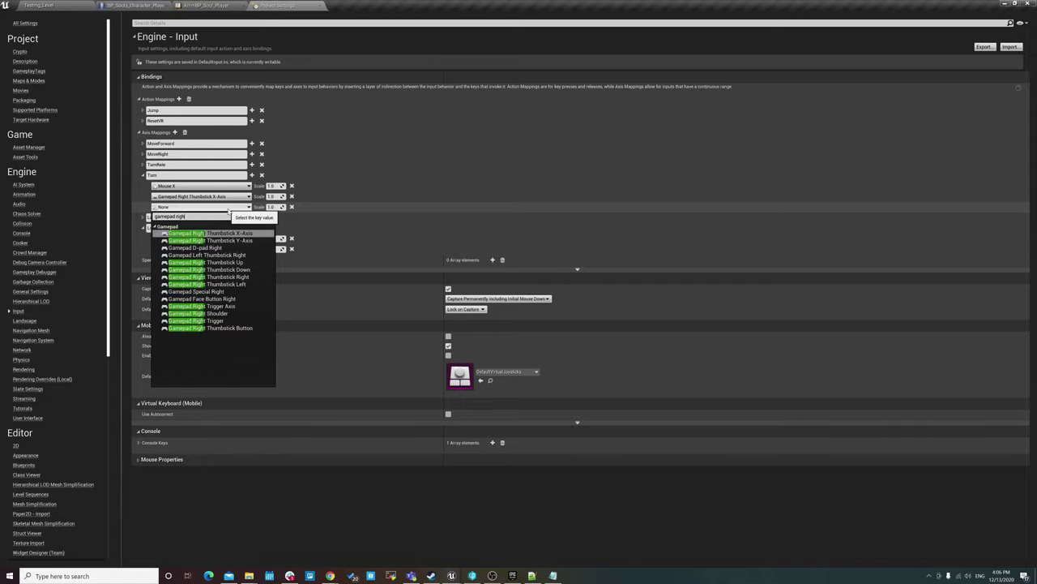
key(BackSpace)
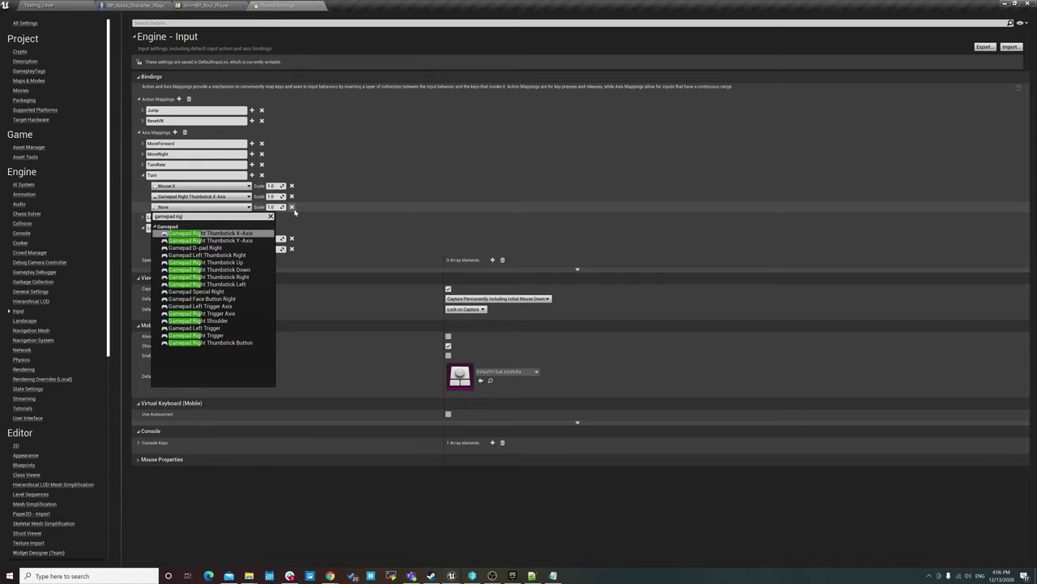
click(293, 208)
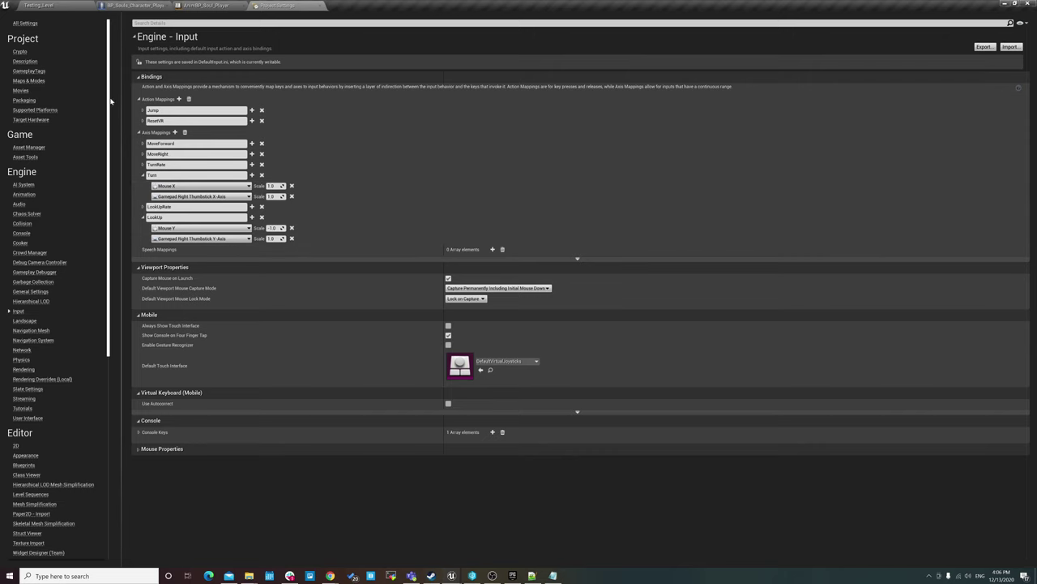
click(136, 5)
- Play Testing_Level again, hold W to check the idle-to-run switch, then stop
click(39, 5)
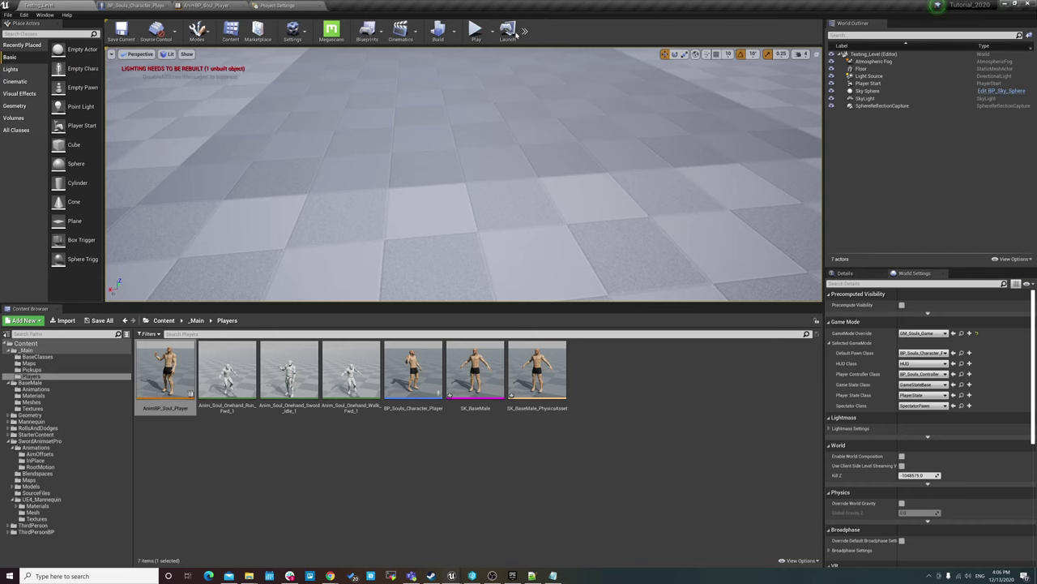
click(475, 31)
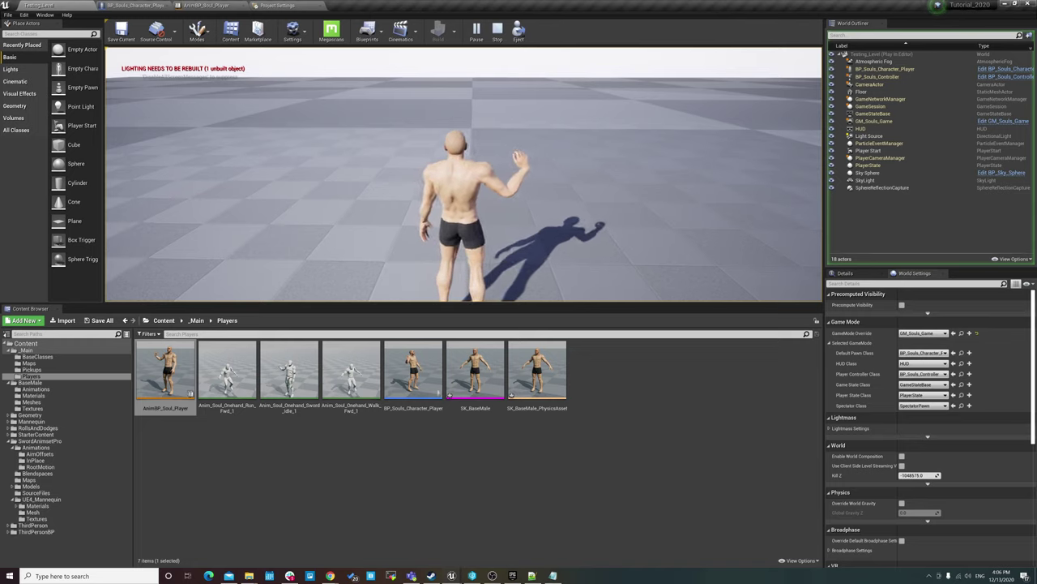
key(w)
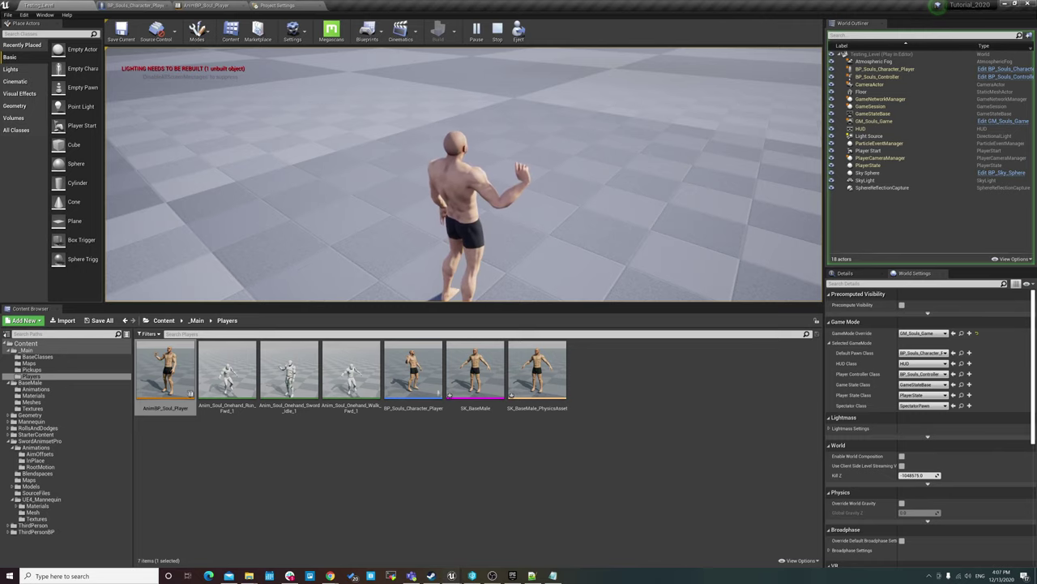
key(Escape)
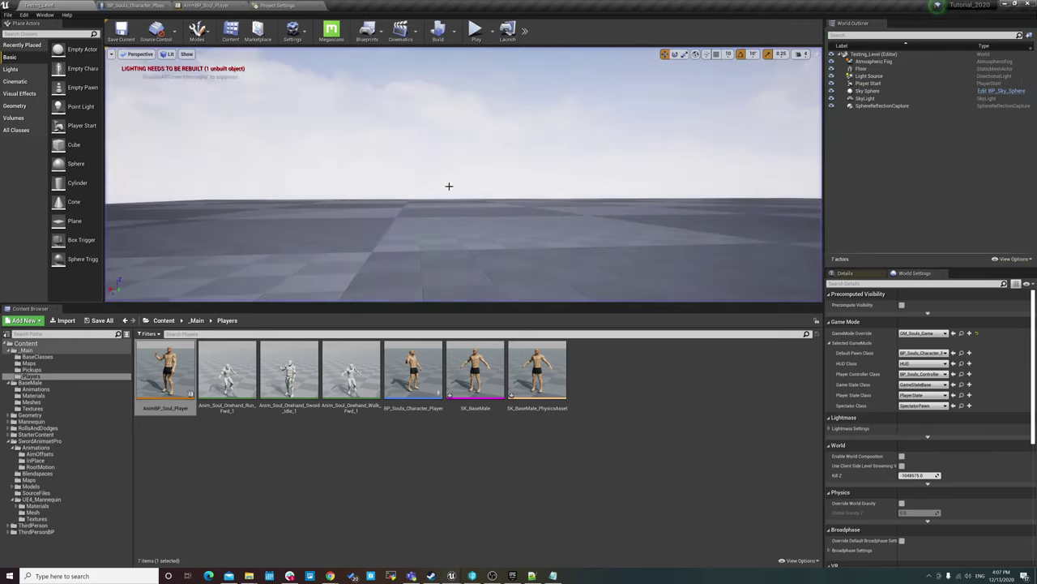